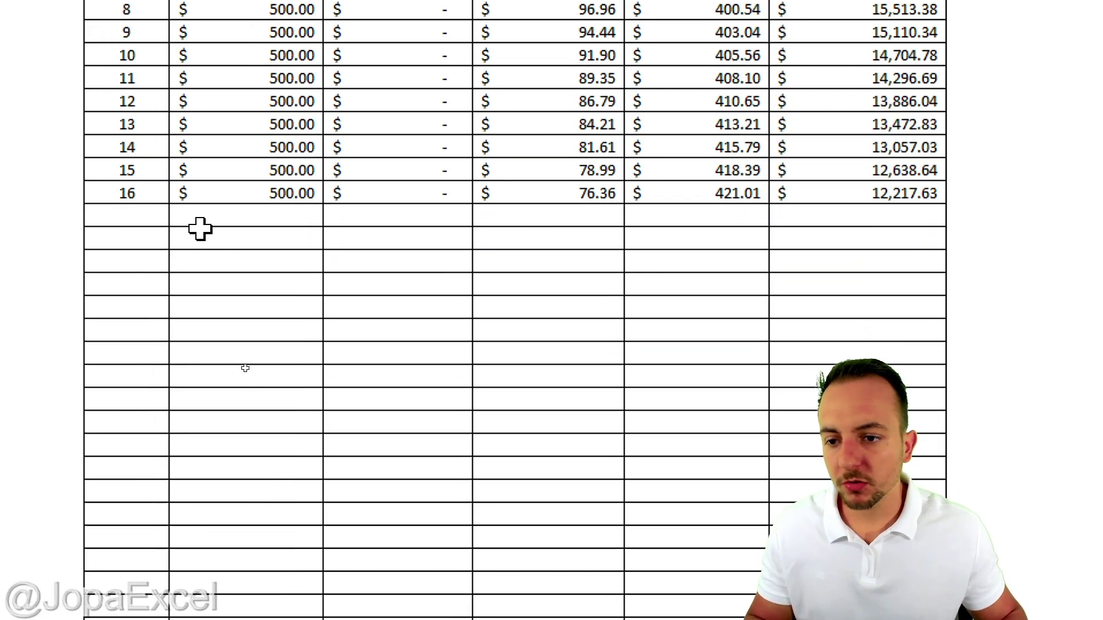
Fill the amortization table's month 16 row down through month 27
{"action": "left_click_drag", "start_coordinate": [138, 197], "coordinate": [960, 195]}
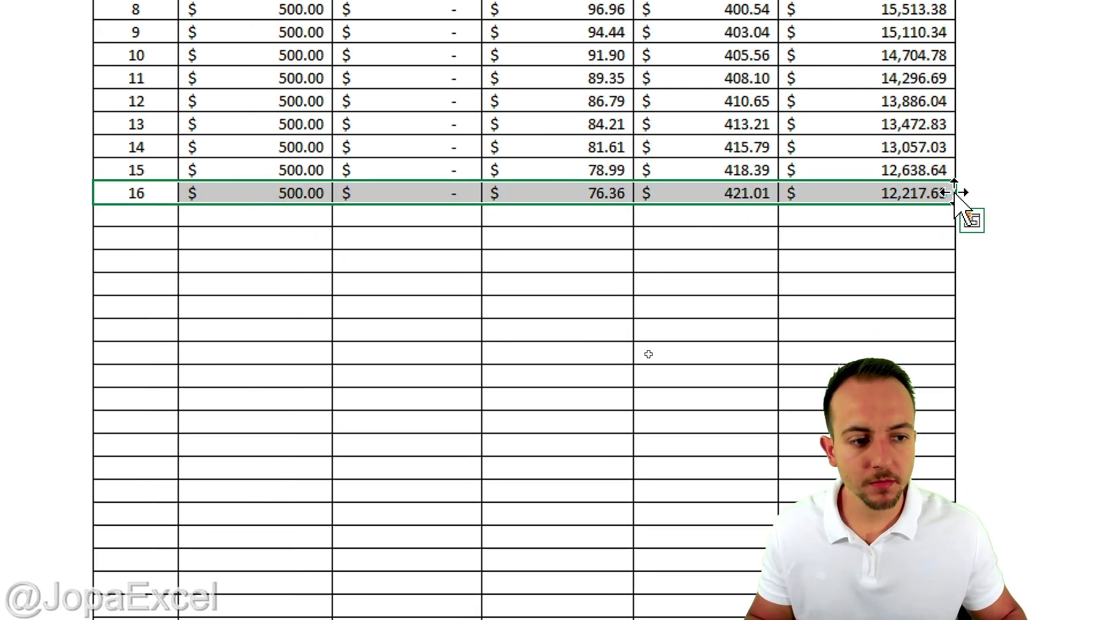
{"action": "mouse_move", "coordinate": [768, 212]}
{"action": "left_mouse_down"}
{"action": "mouse_move", "coordinate": [801, 192]}
{"action": "mouse_move", "coordinate": [773, 208]}
{"action": "mouse_move", "coordinate": [780, 305]}
{"action": "left_mouse_up"}
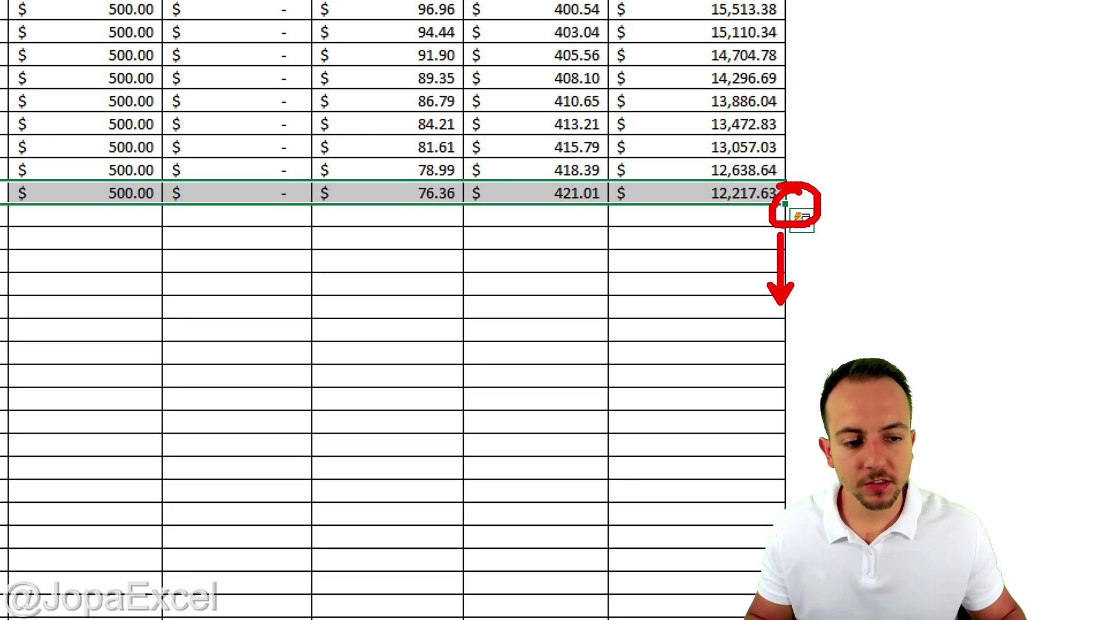
{"action": "left_click_drag", "start_coordinate": [785, 207], "coordinate": [736, 463]}
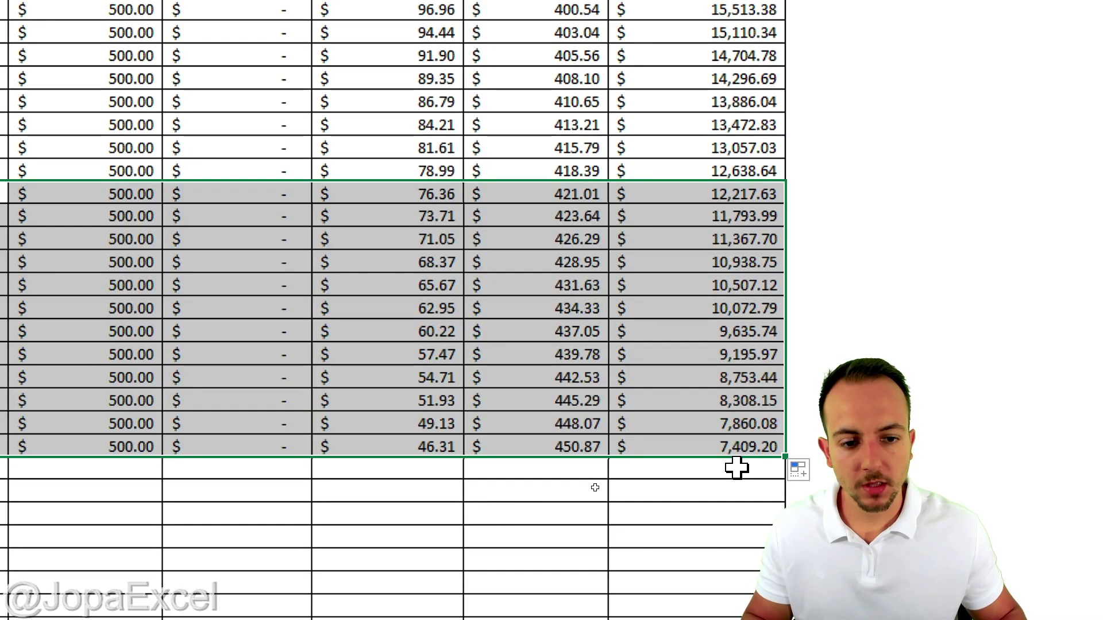
{"action": "left_click", "coordinate": [679, 355]}
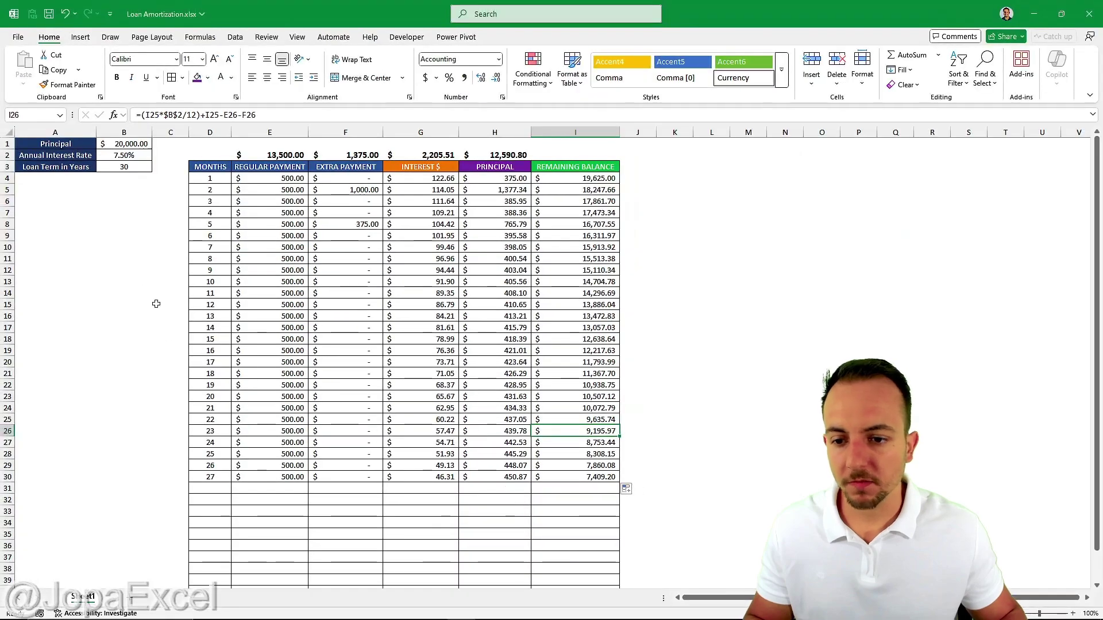
{"action": "left_click", "coordinate": [47, 154]}
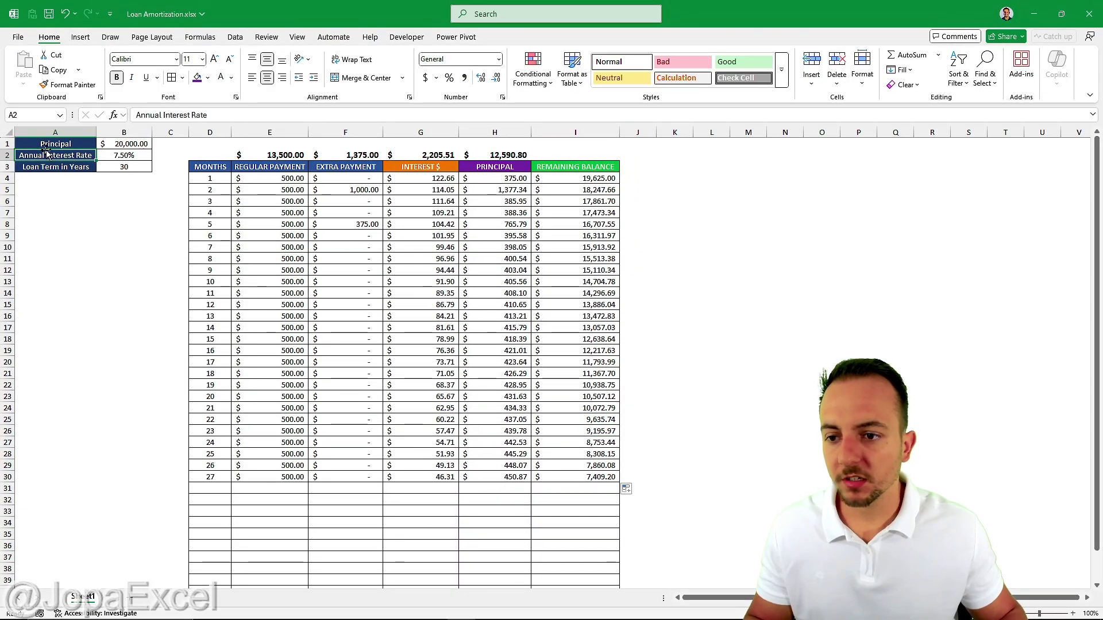
{"action": "left_click", "coordinate": [83, 145]}
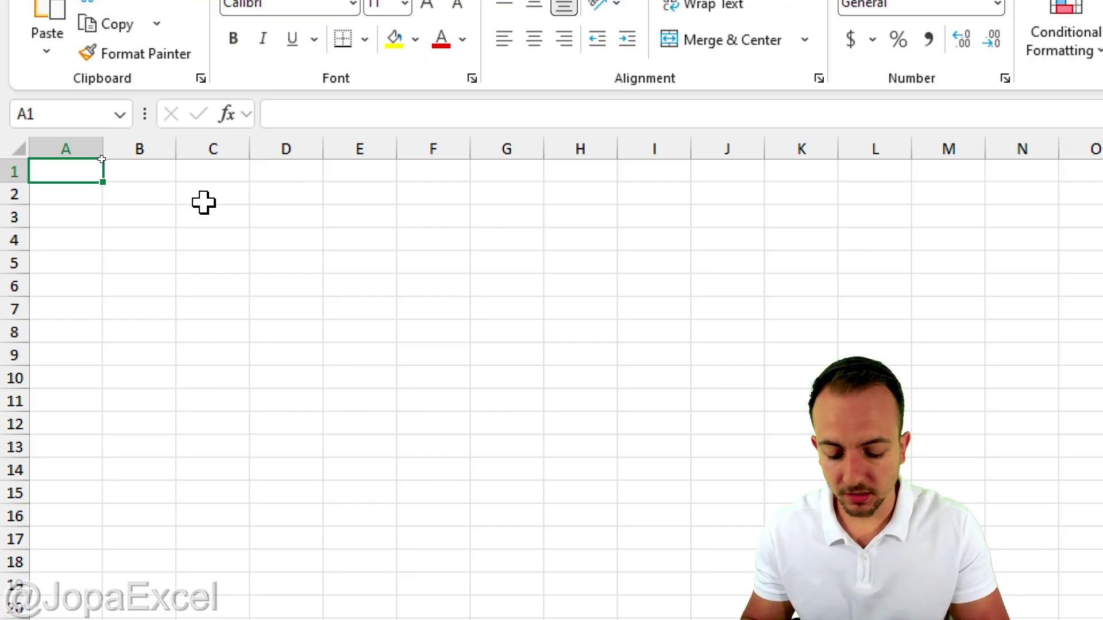
Enter the label "PRINCIAL" in A1 and the loan amount 20000 in B1
{"action": "type", "text": "PRINC"}
{"action": "type", "text": "IPAL"}
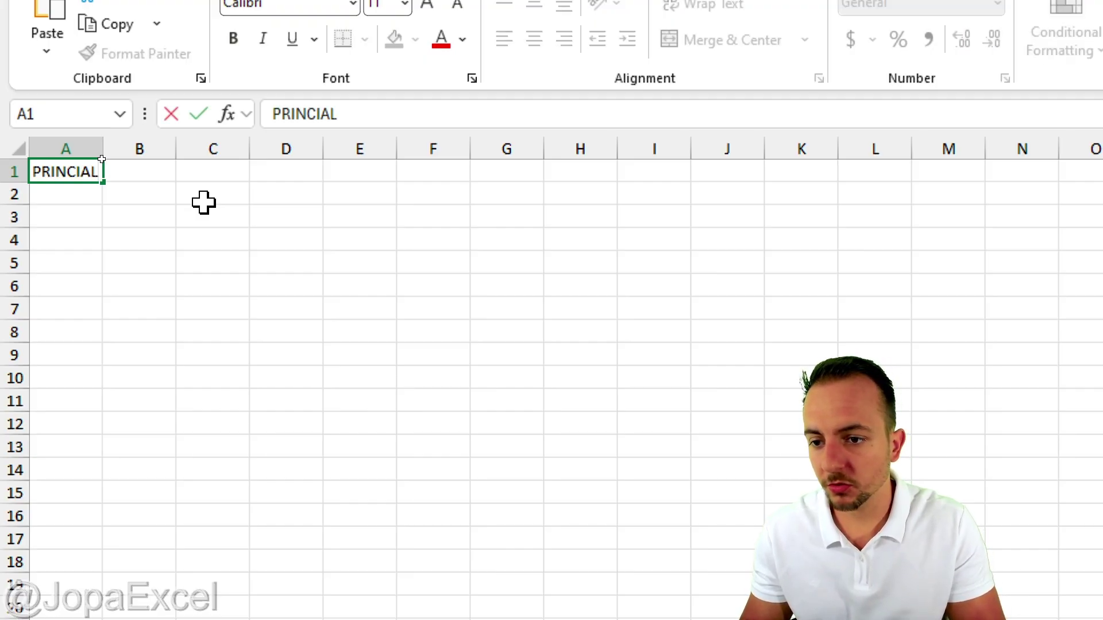
{"action": "key", "text": "Return"}
{"action": "key", "text": "Up"}
{"action": "key", "text": "Right"}
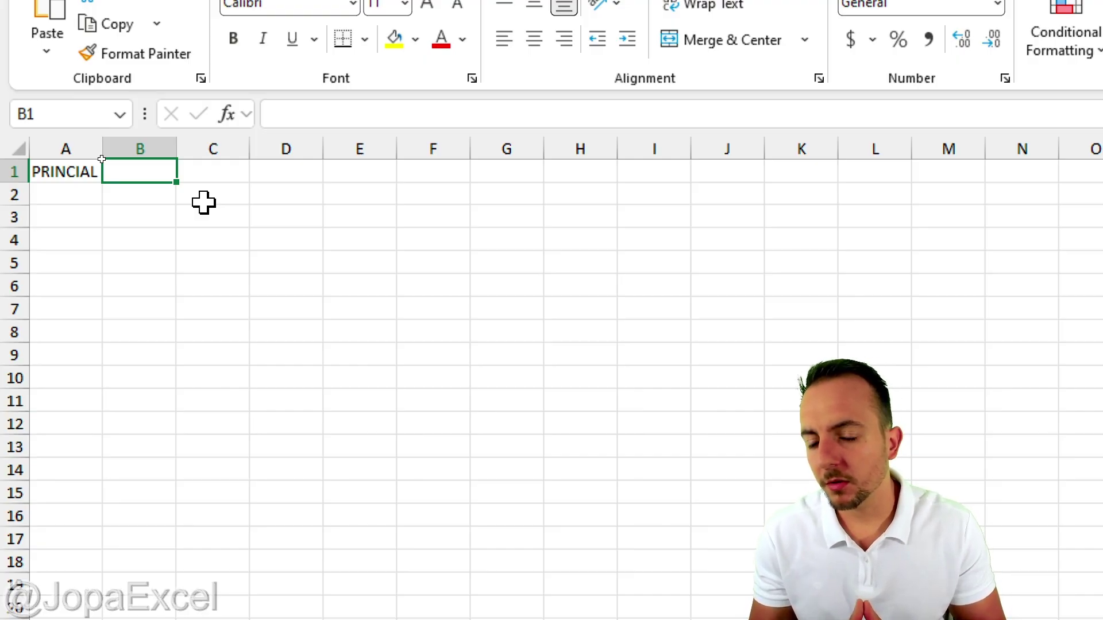
{"action": "type", "text": "20"}
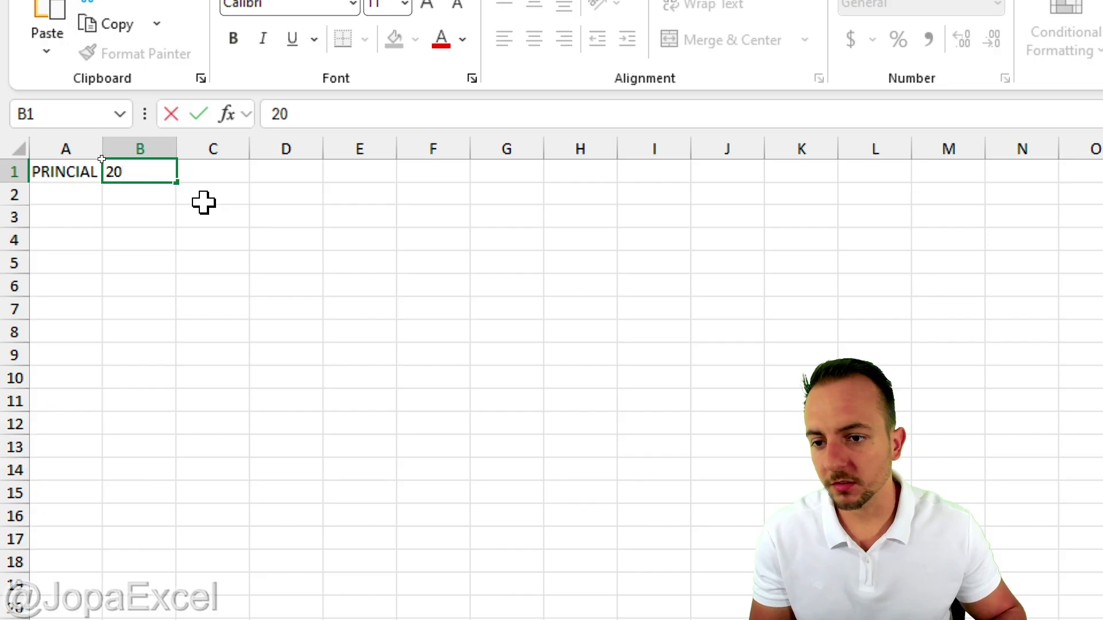
{"action": "type", "text": "000"}
{"action": "key", "text": "Return"}
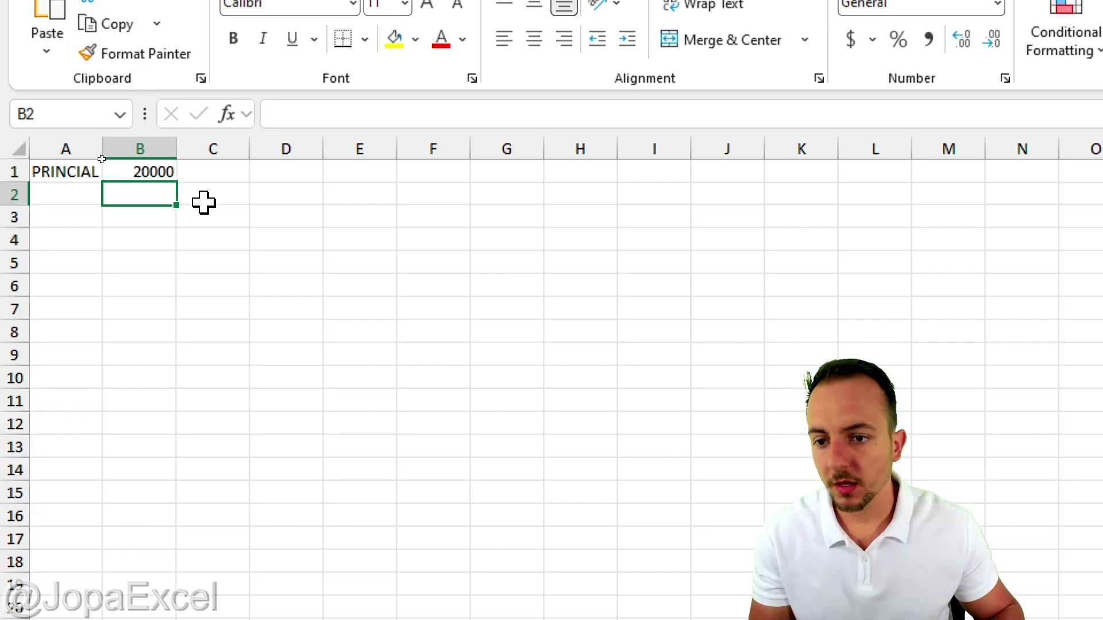
Apply the dollar accounting format to the amount in B1 and widen columns B and A
{"action": "left_click", "coordinate": [138, 172]}
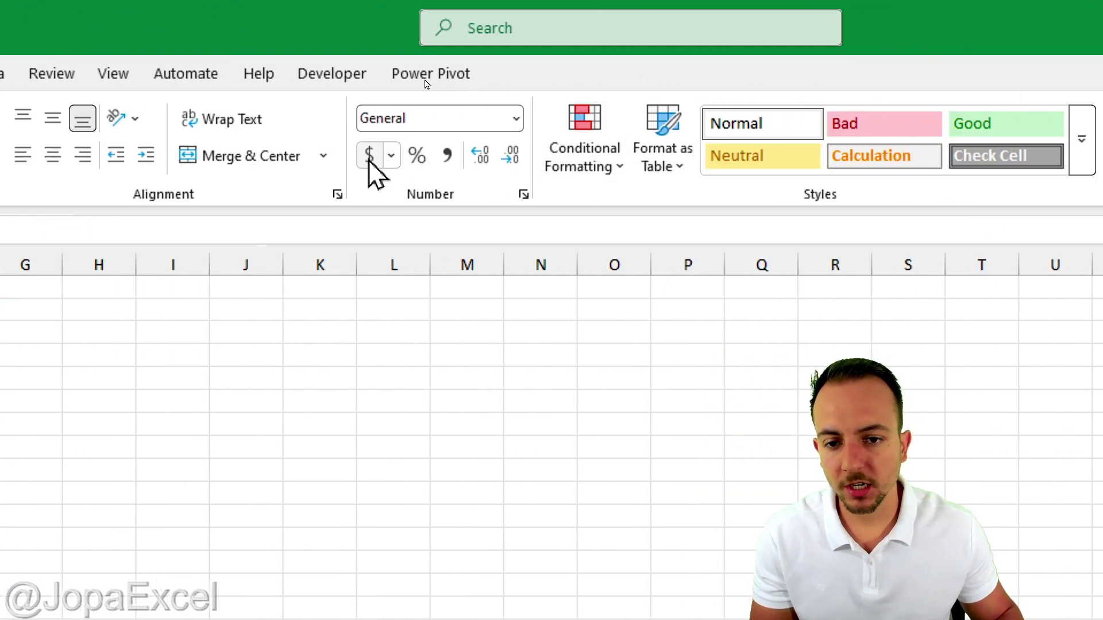
{"action": "left_click", "coordinate": [369, 163]}
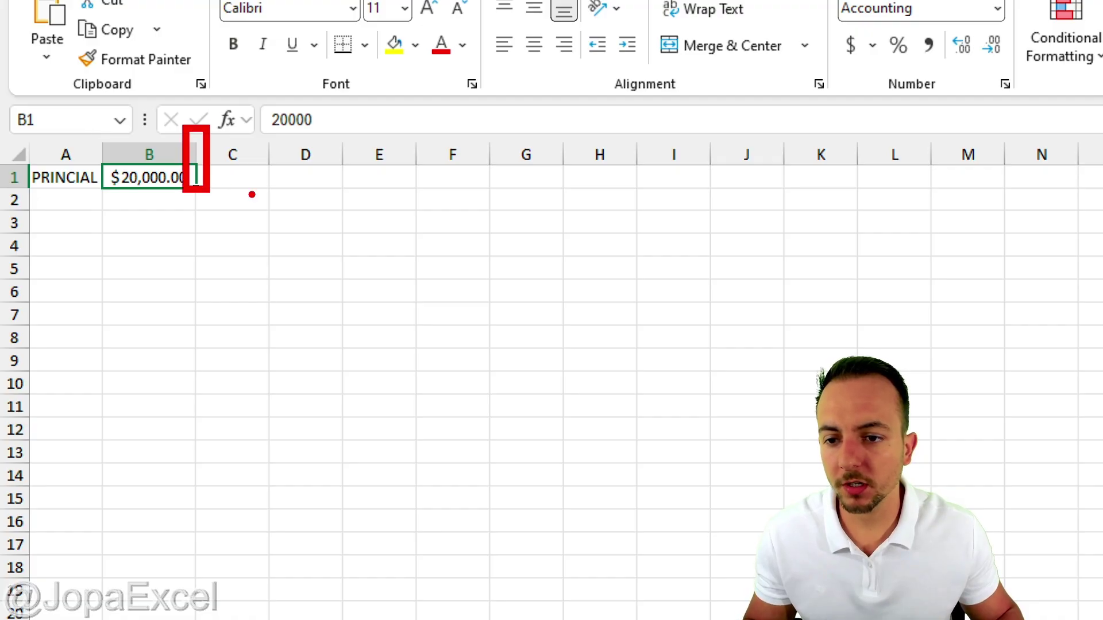
{"action": "left_click_drag", "start_coordinate": [201, 154], "coordinate": [214, 152]}
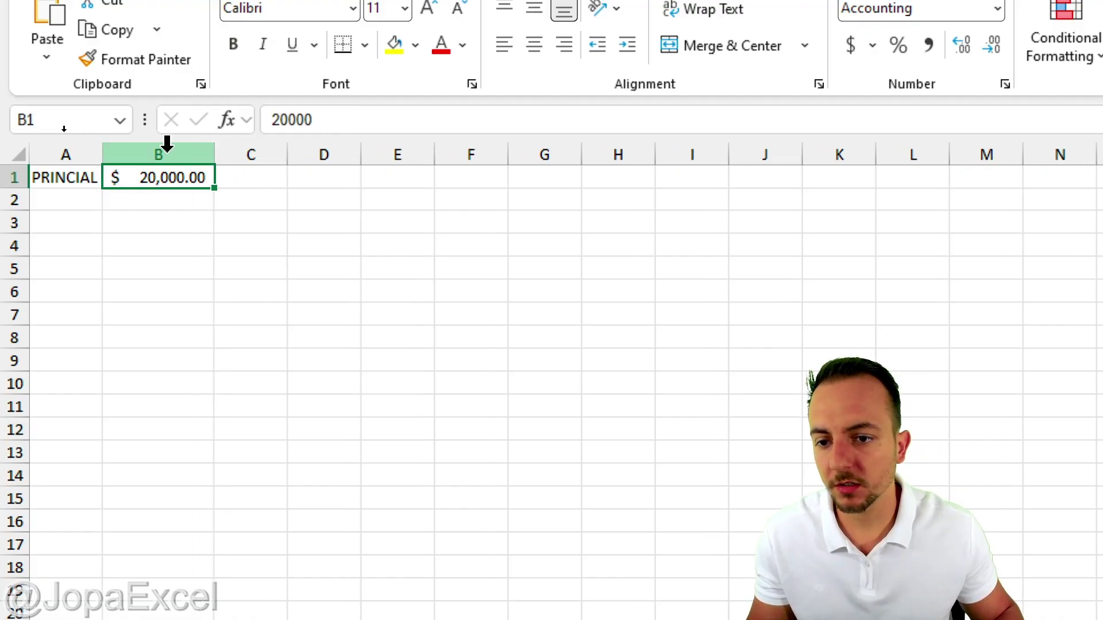
{"action": "left_click_drag", "start_coordinate": [105, 152], "coordinate": [170, 152]}
Enter the label "Annual Interest Rate" in A2
{"action": "left_click", "coordinate": [102, 200]}
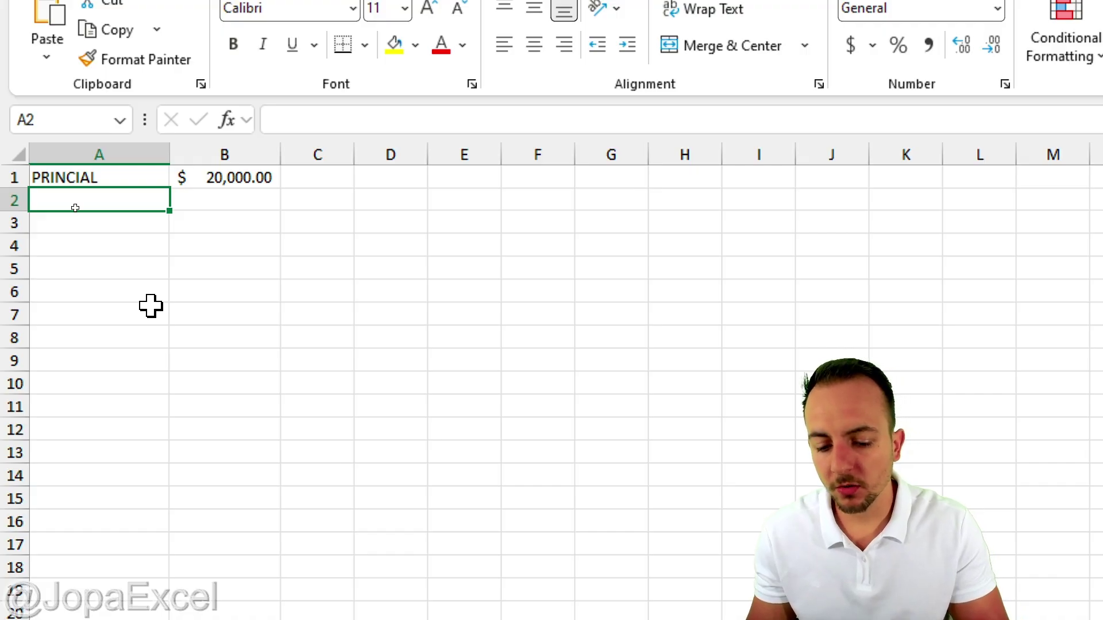
{"action": "type", "text": "Annual"}
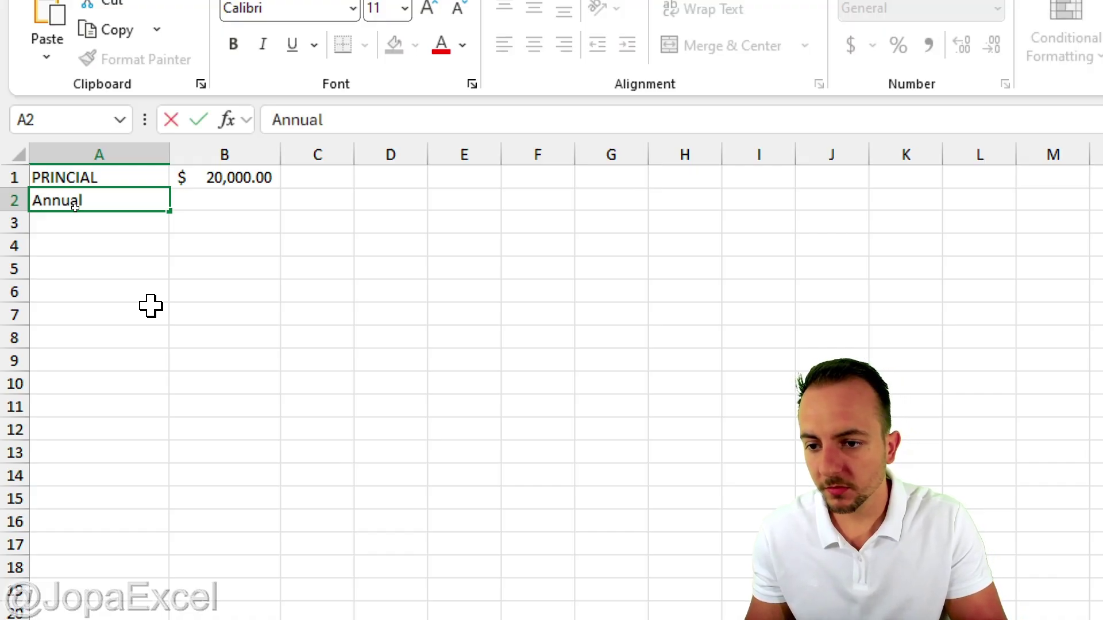
{"action": "type", "text": " Interest"}
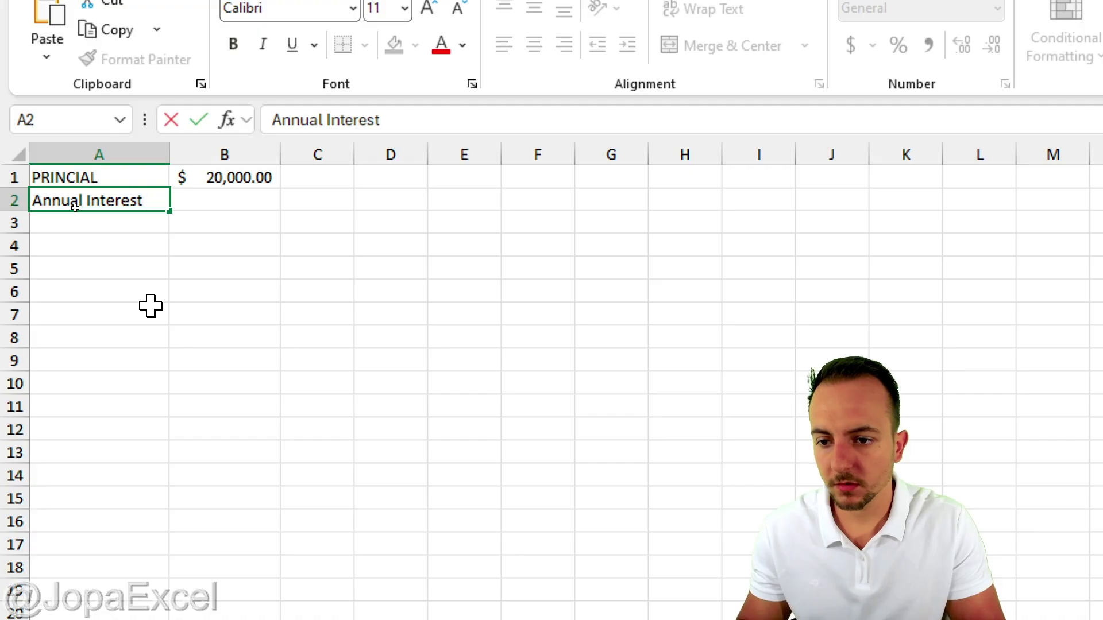
{"action": "type", "text": " Rate"}
{"action": "key", "text": "Return"}
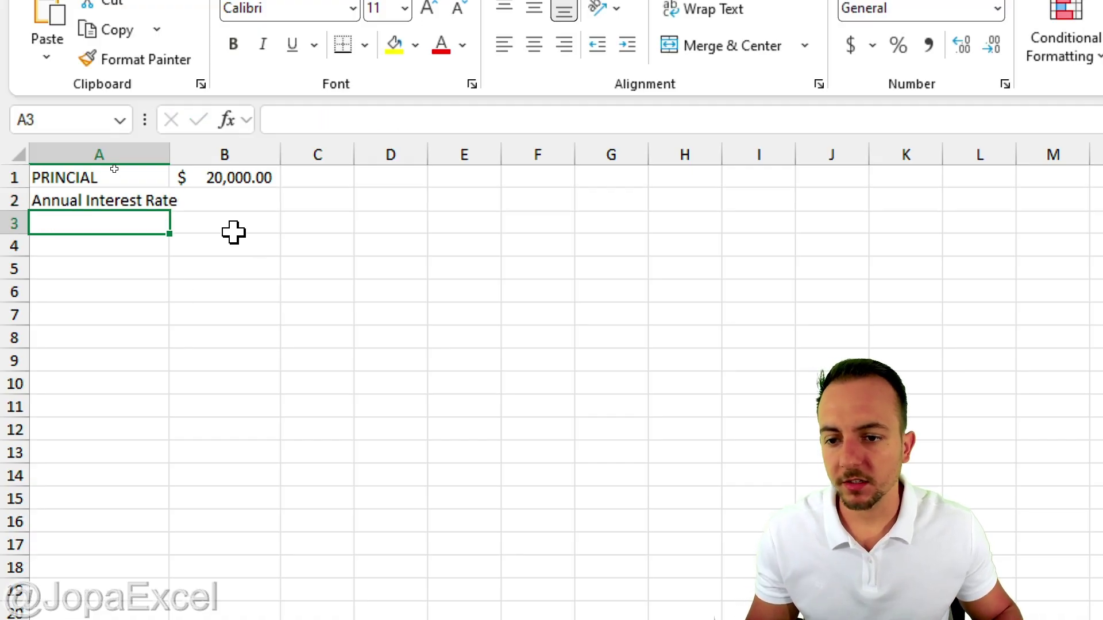
Replace the misspelled label in A1 with "Principal"
{"action": "left_click", "coordinate": [210, 198]}
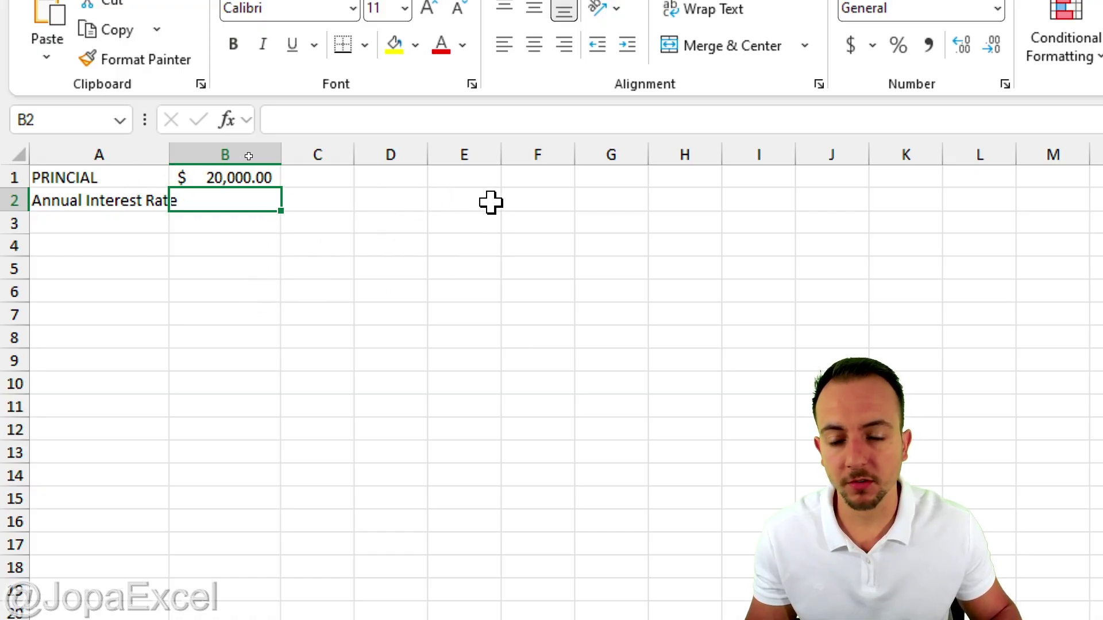
{"action": "double_click", "coordinate": [107, 177]}
{"action": "key", "text": "shift+Home"}
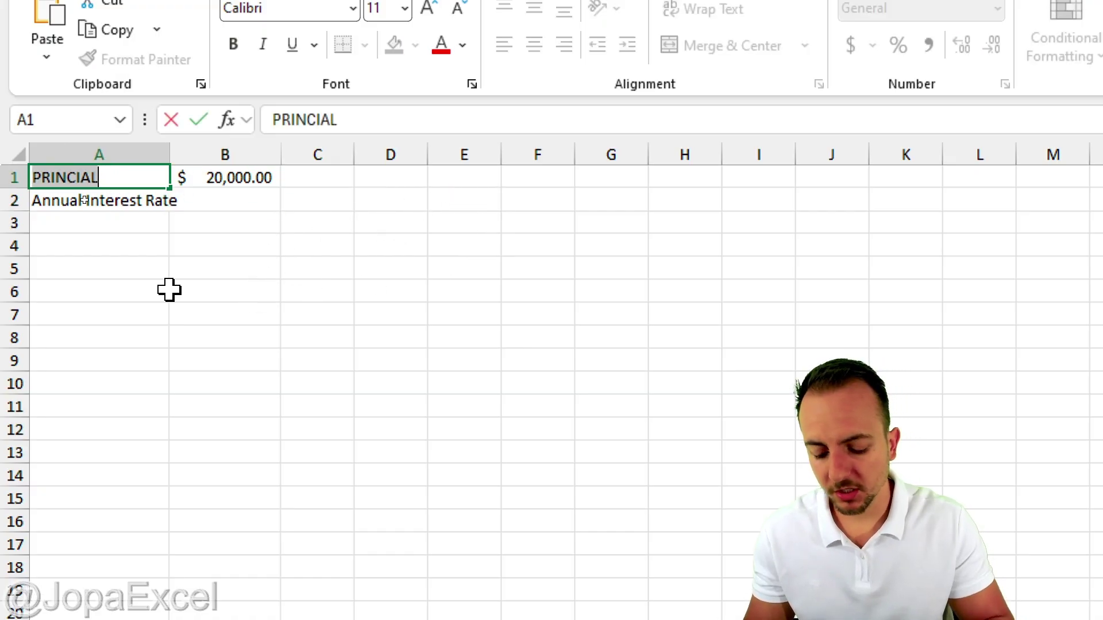
{"action": "type", "text": "Principal"}
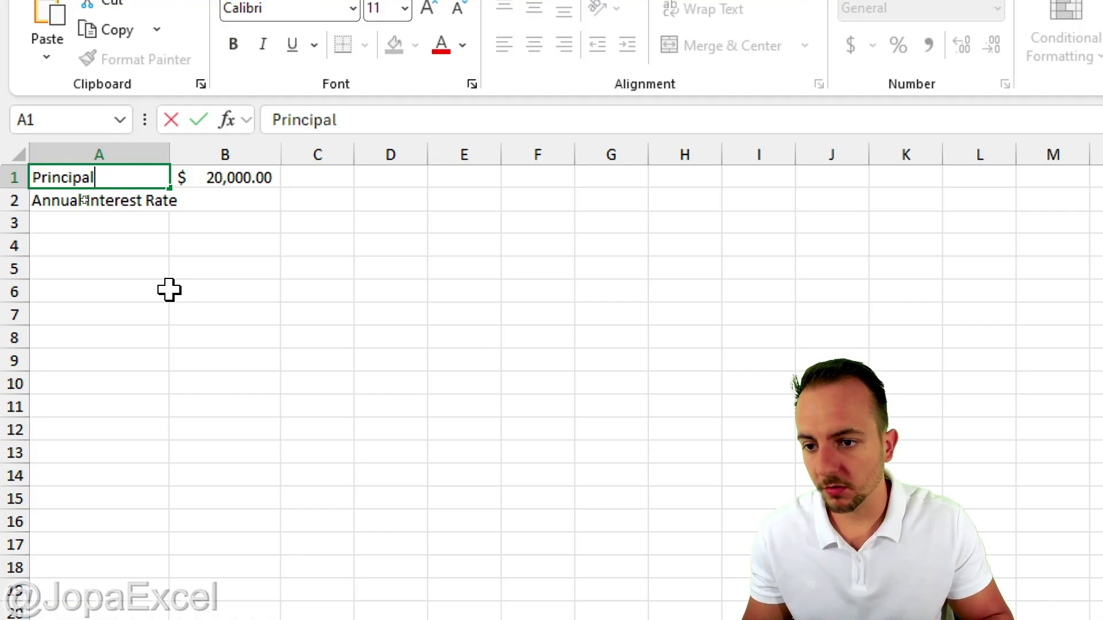
{"action": "key", "text": "Return"}
Enter 7.5% as the annual interest rate in B2 and widen column A to fit its labels
{"action": "key", "text": "Tab"}
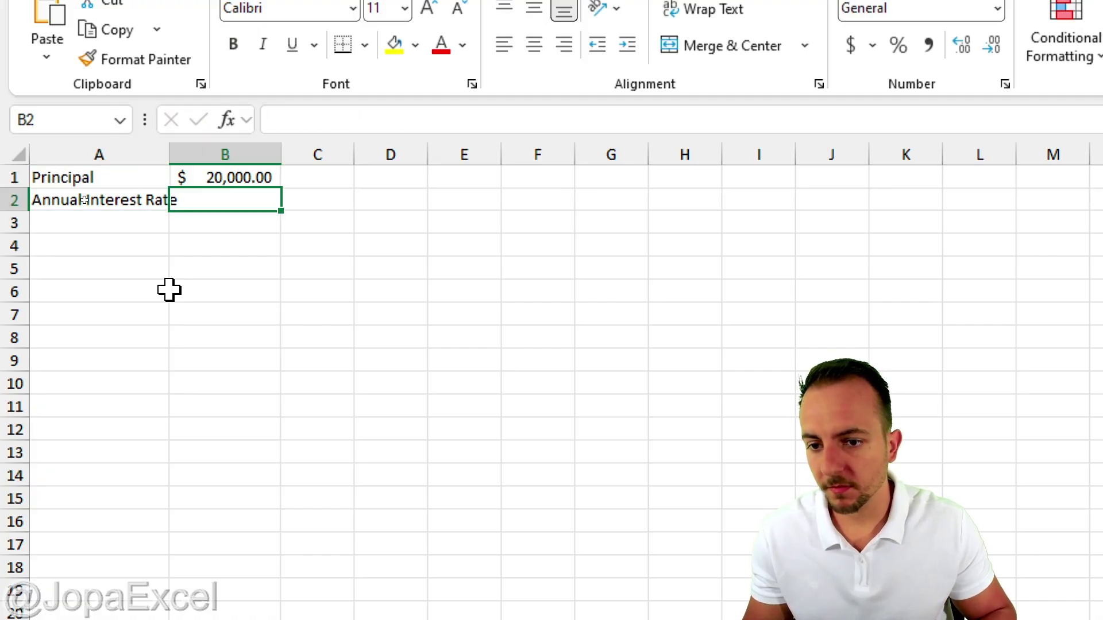
{"action": "type", "text": "7.5"}
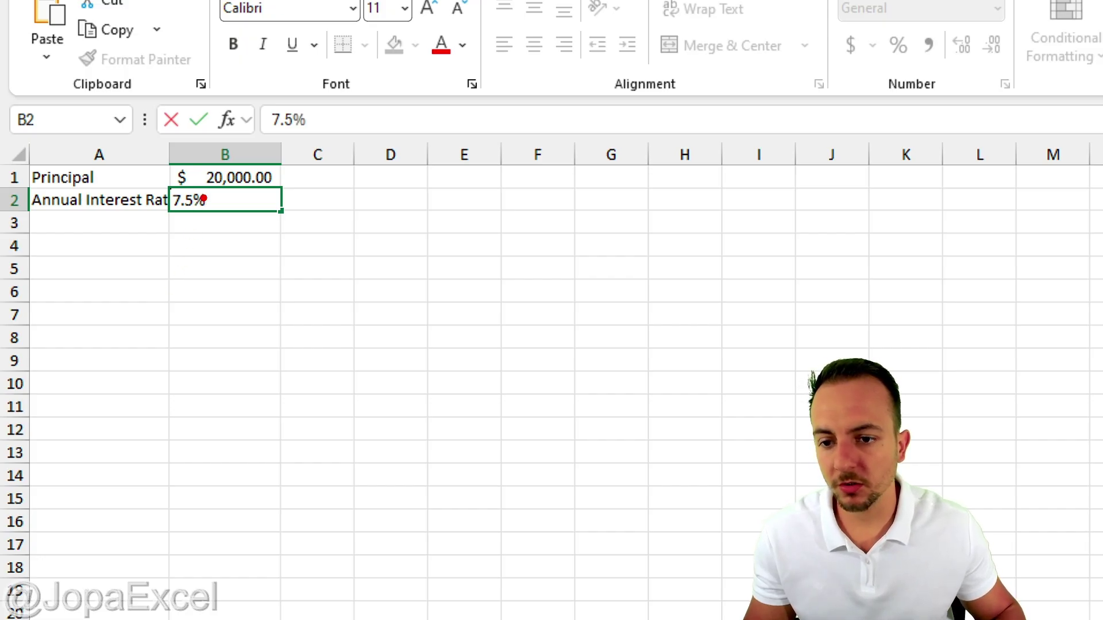
{"action": "left_click_drag", "start_coordinate": [206, 218], "coordinate": [252, 267]}
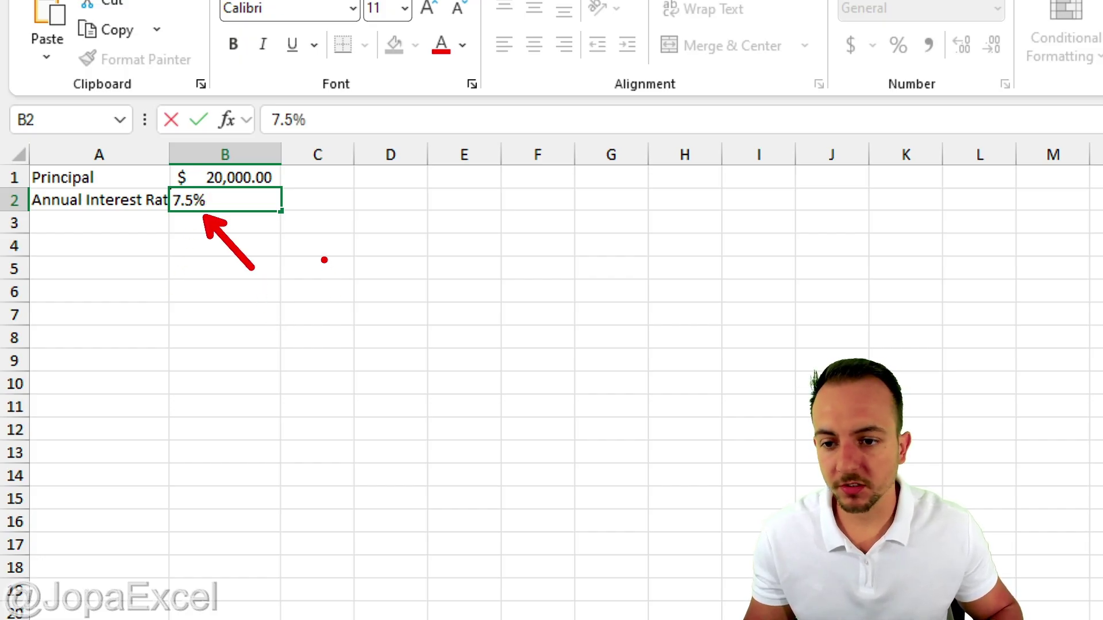
{"action": "key", "text": "Escape"}
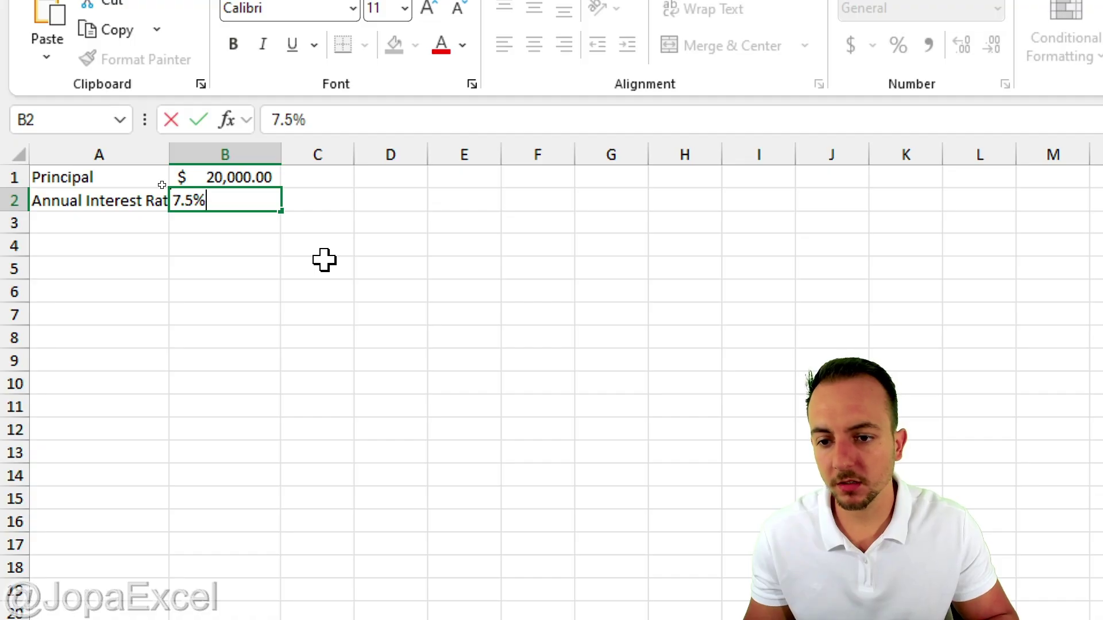
{"action": "key", "text": "Return"}
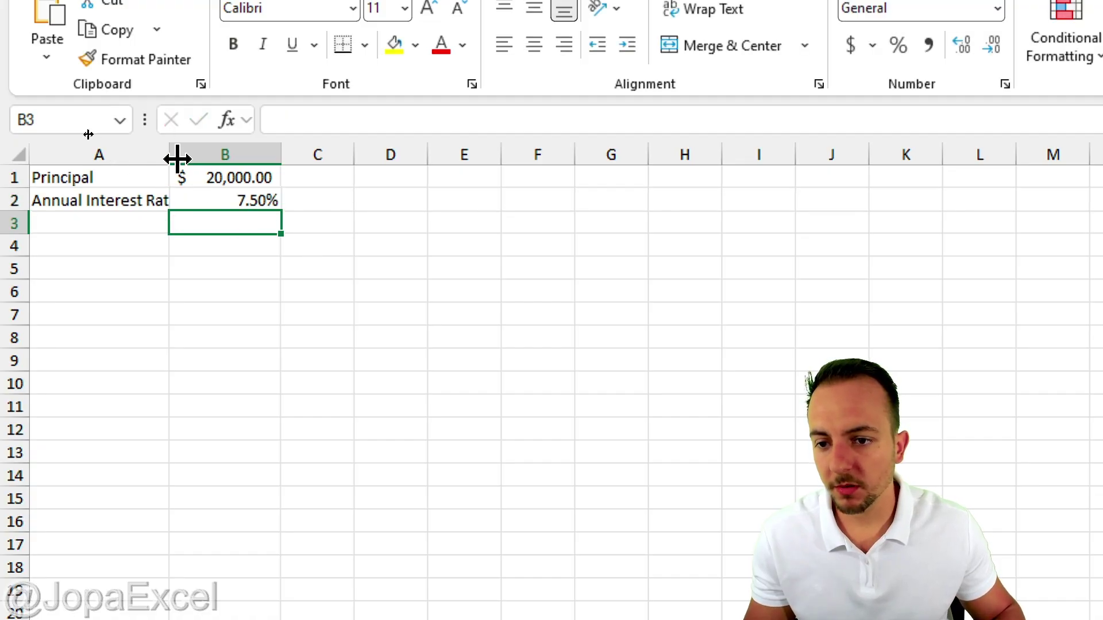
{"action": "left_click_drag", "start_coordinate": [171, 156], "coordinate": [194, 157]}
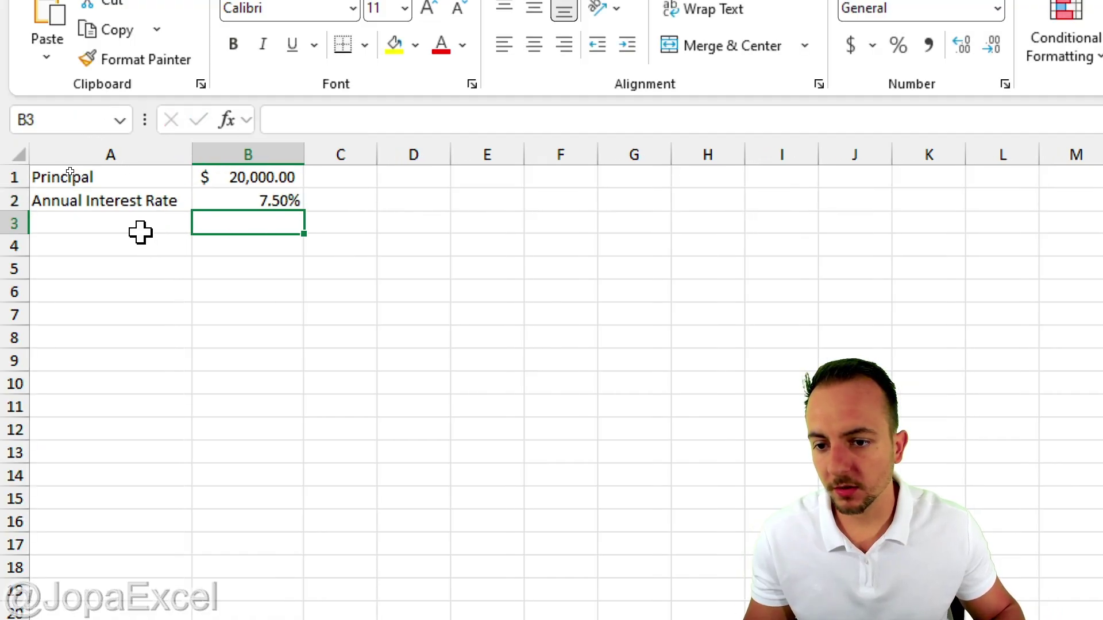
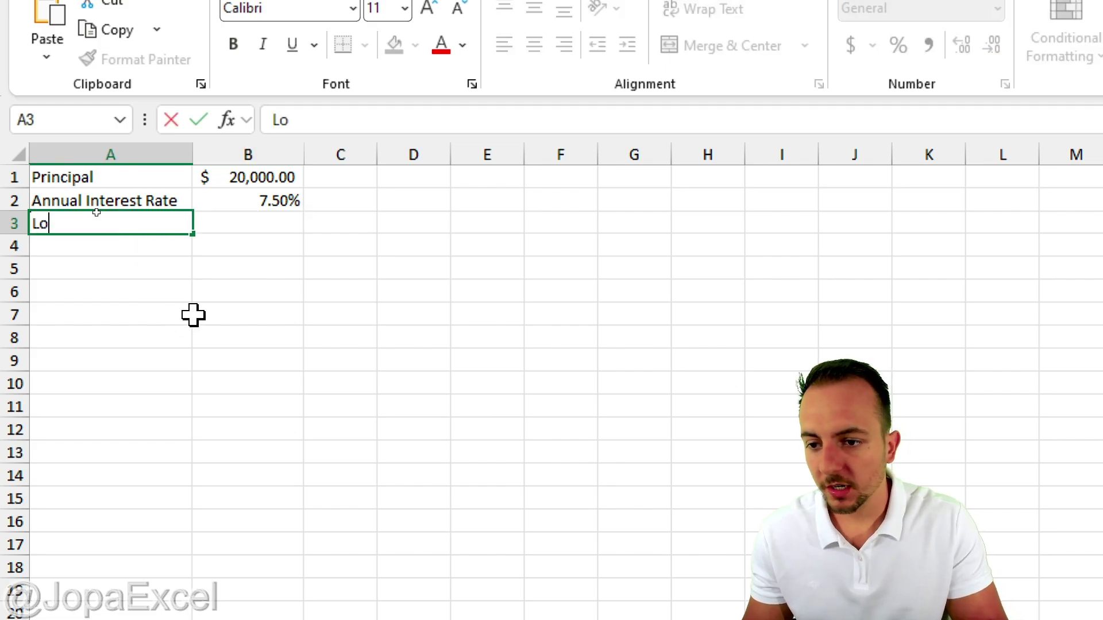
Enter the label "Loan Term in Years" in A3 and the value 30 in B3
{"action": "type", "text": "Term in"}
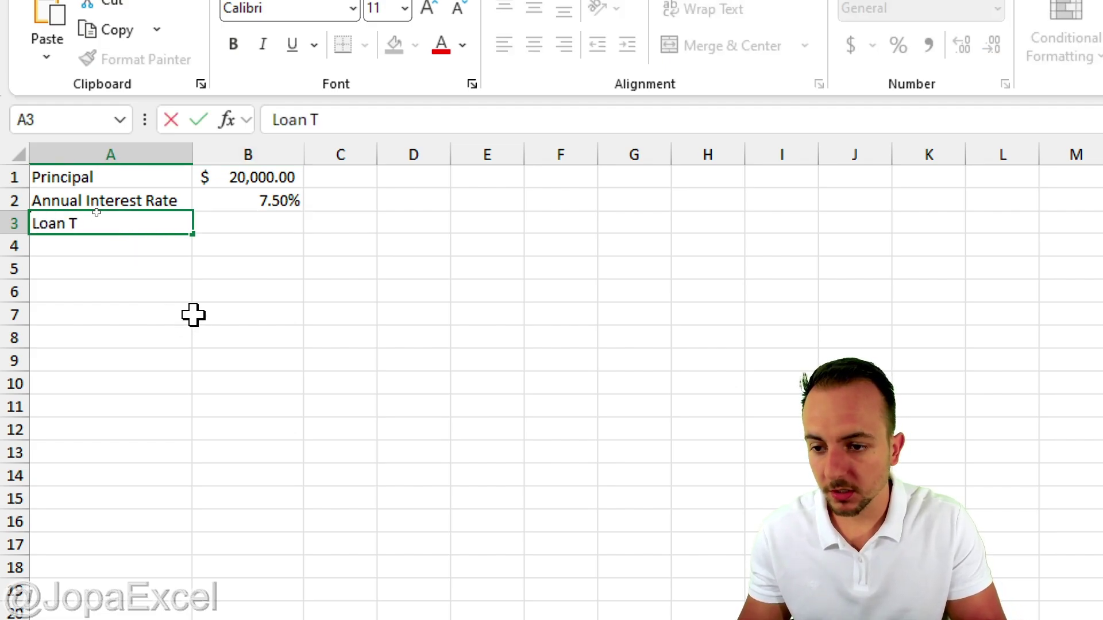
{"action": "type", "text": " Years"}
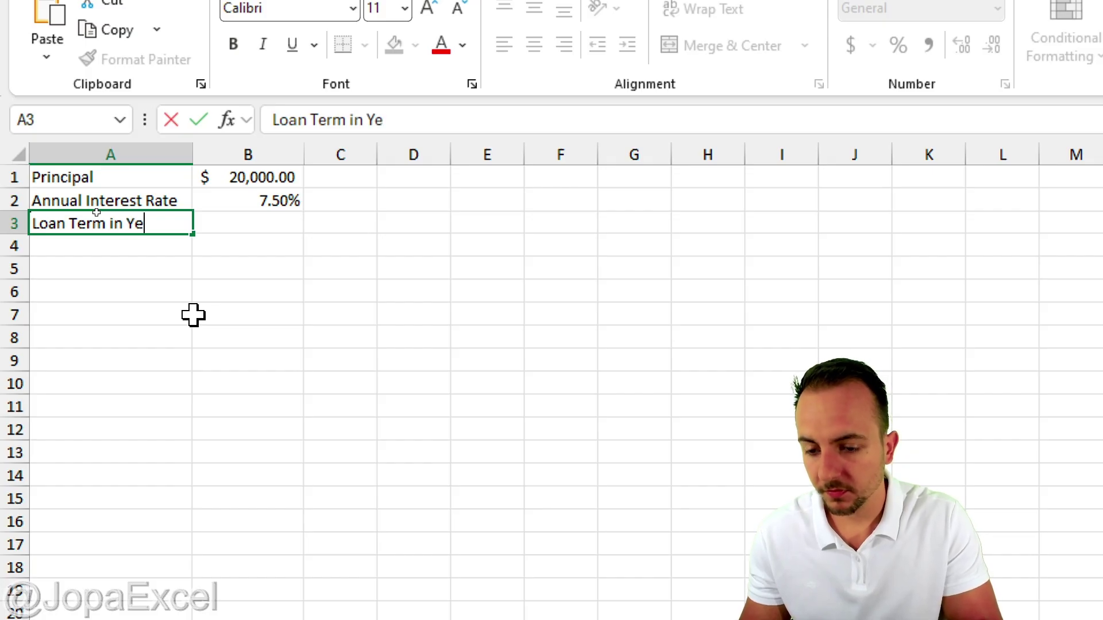
{"action": "key", "text": "Return"}
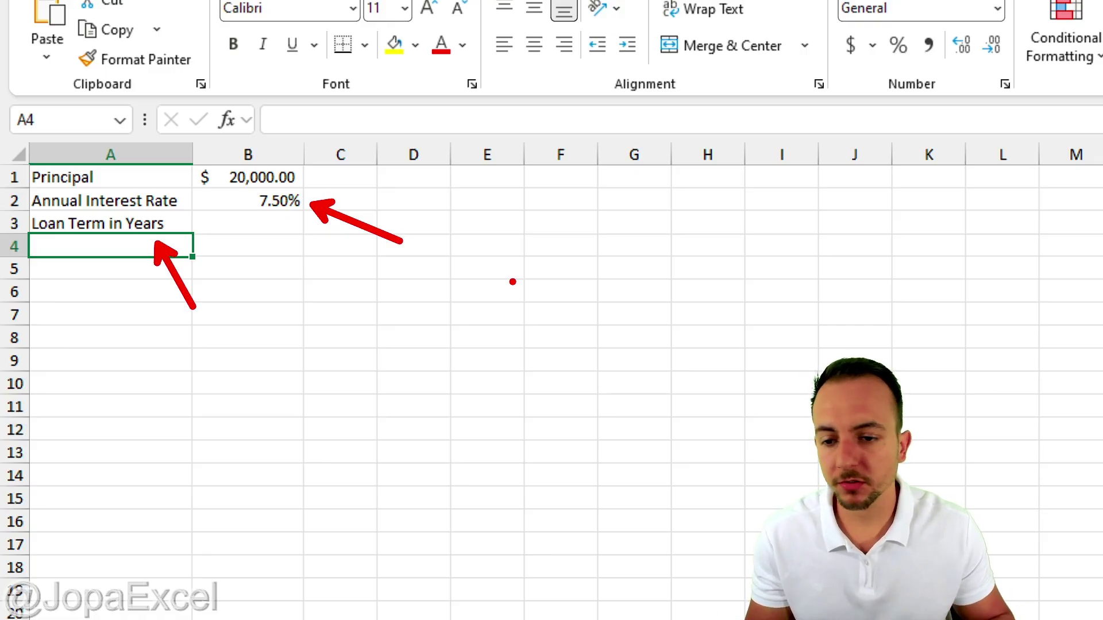
{"action": "left_click", "coordinate": [251, 225]}
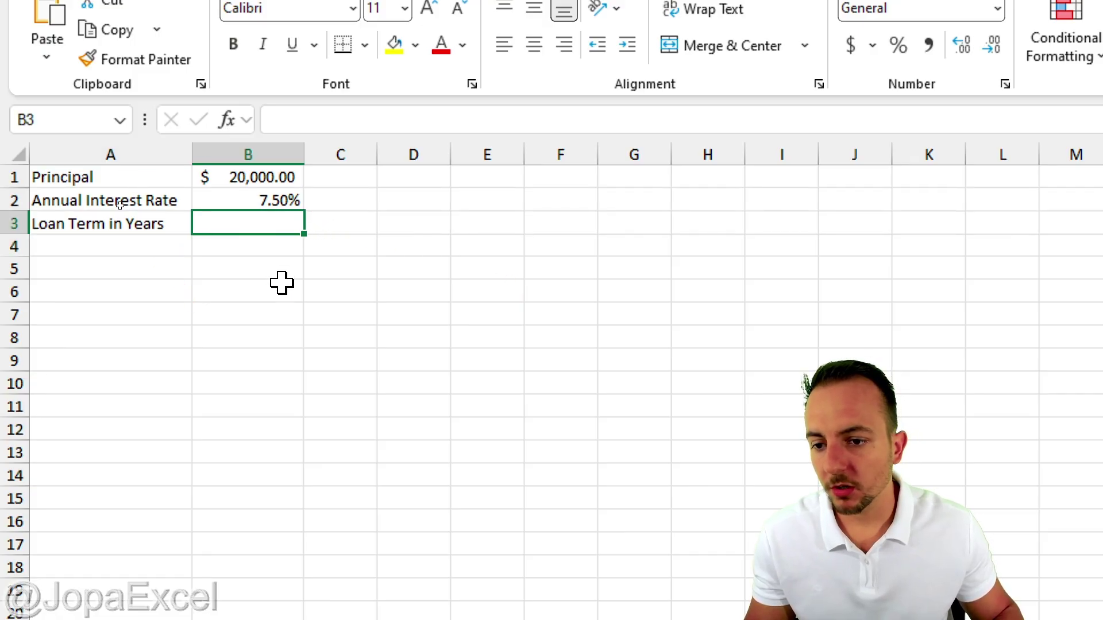
{"action": "type", "text": "30"}
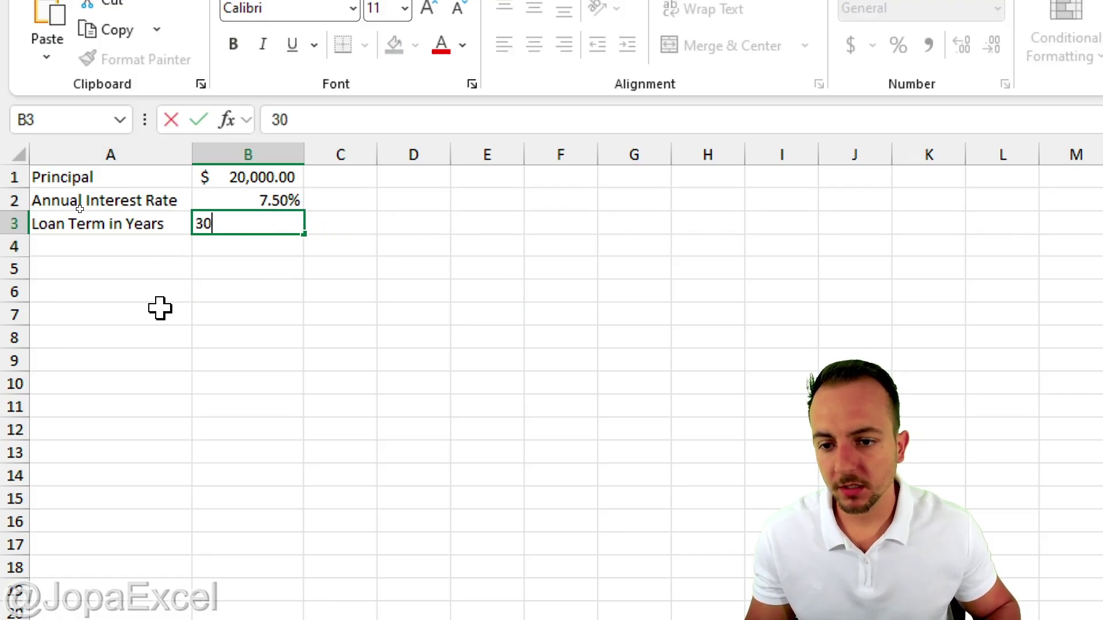
{"action": "key", "text": "Return"}
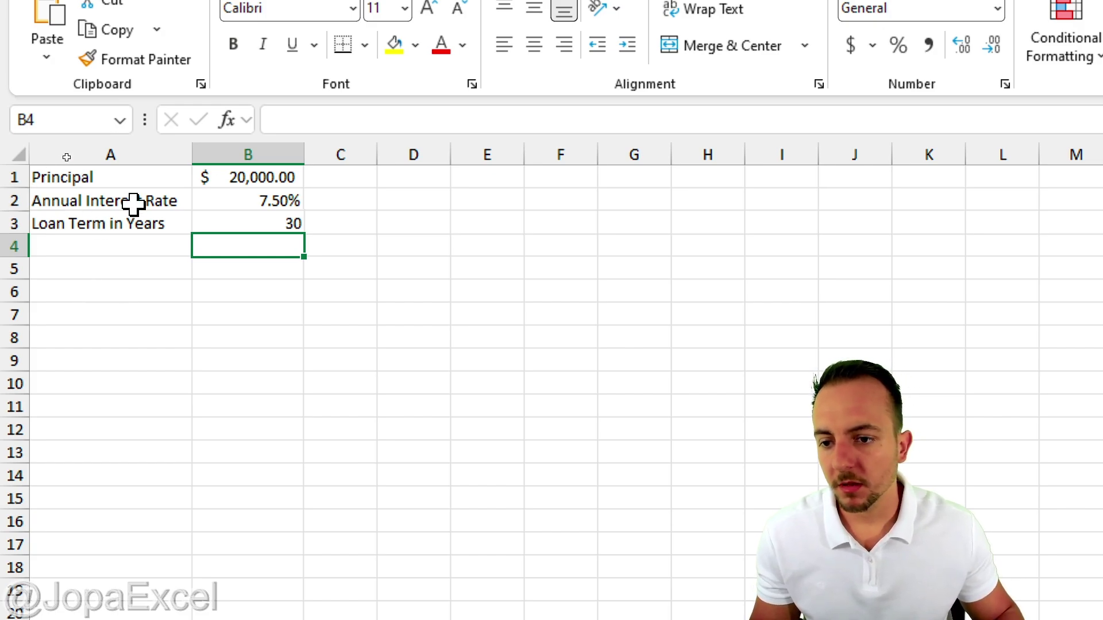
Align the loan details in A1:B3 to the middle vertically and centre them horizontally
{"action": "left_click_drag", "start_coordinate": [129, 172], "coordinate": [256, 218]}
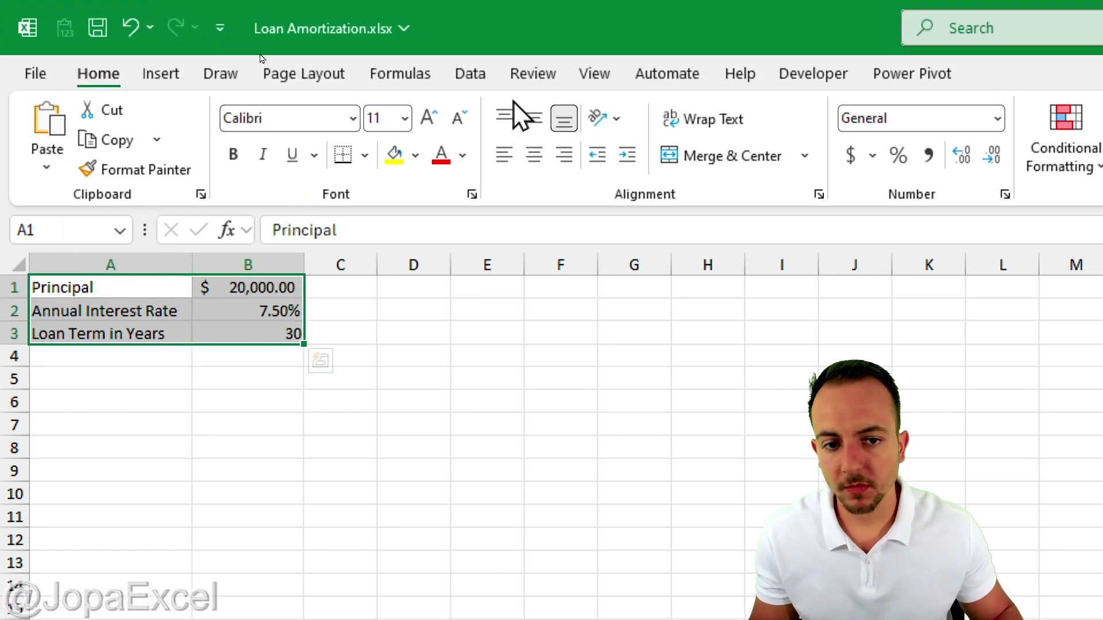
{"action": "left_click", "coordinate": [534, 119]}
{"action": "left_click", "coordinate": [534, 155]}
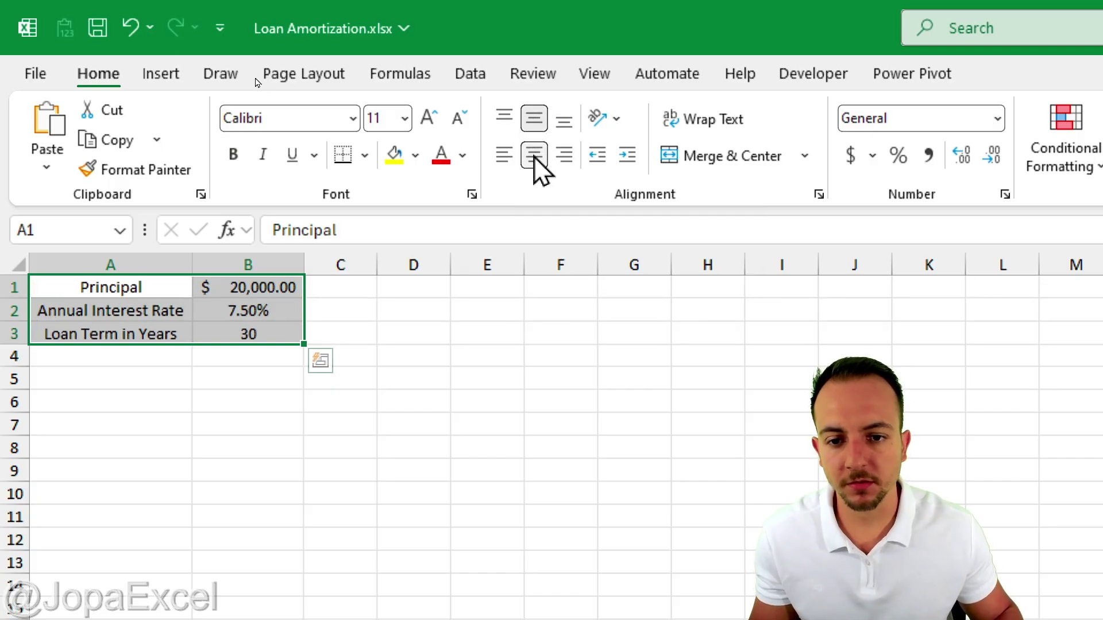
Apply all borders to the loan details in A1:B3 and fill the label cells A1:A3 with dark blue
{"action": "left_click", "coordinate": [364, 155]}
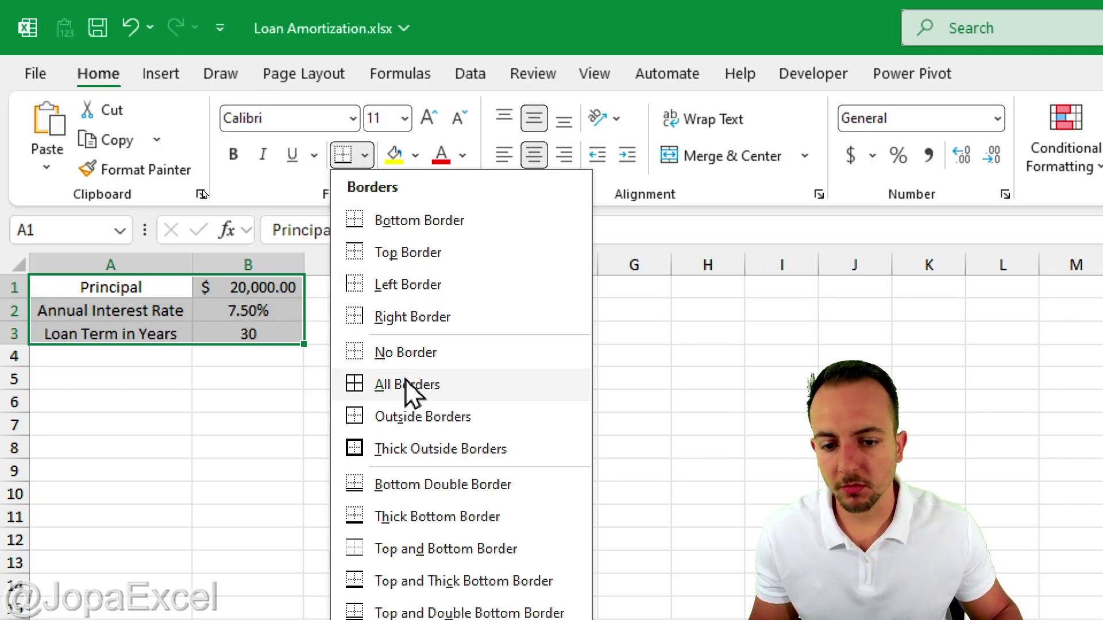
{"action": "left_click", "coordinate": [376, 385]}
{"action": "left_click_drag", "start_coordinate": [163, 291], "coordinate": [157, 325]}
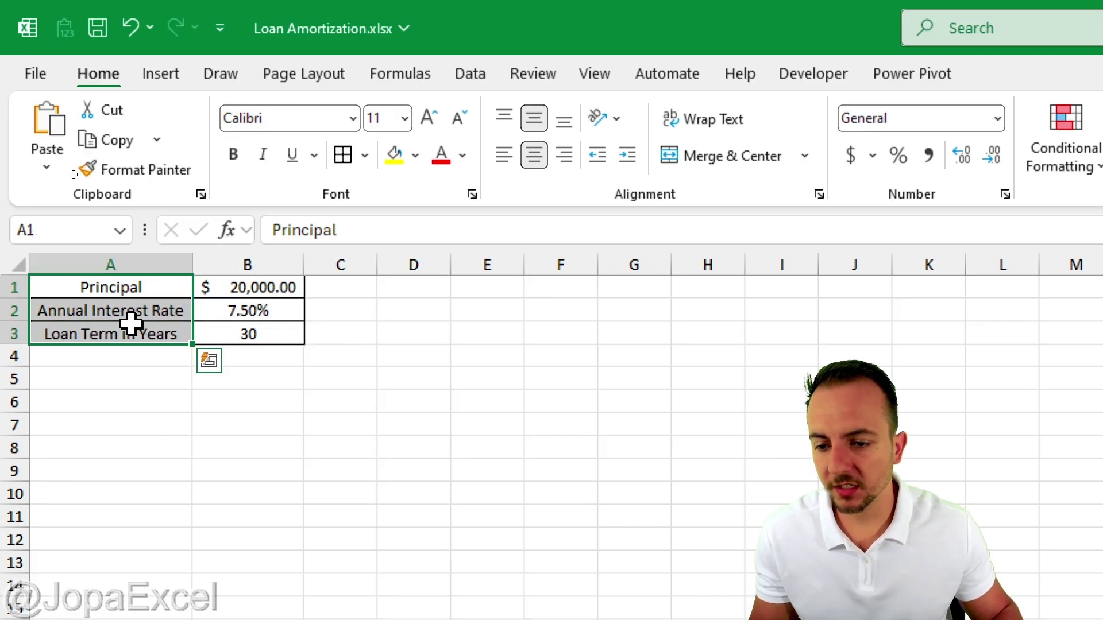
{"action": "left_click", "coordinate": [416, 155]}
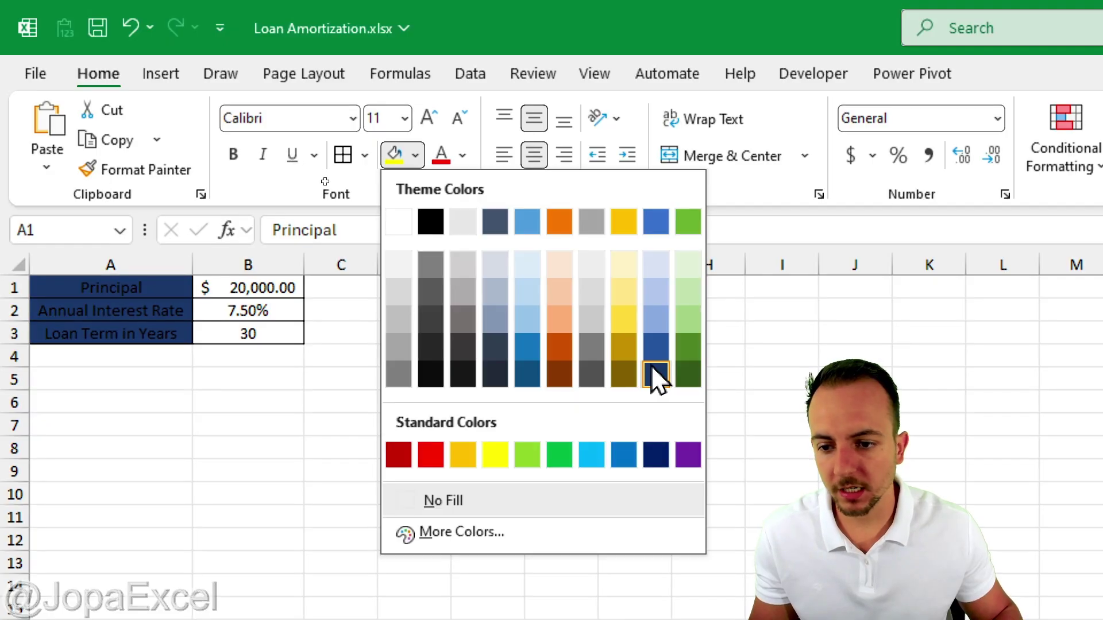
{"action": "left_click", "coordinate": [655, 374]}
Make the labels in A1:A3 white and bold
{"action": "left_click", "coordinate": [463, 155]}
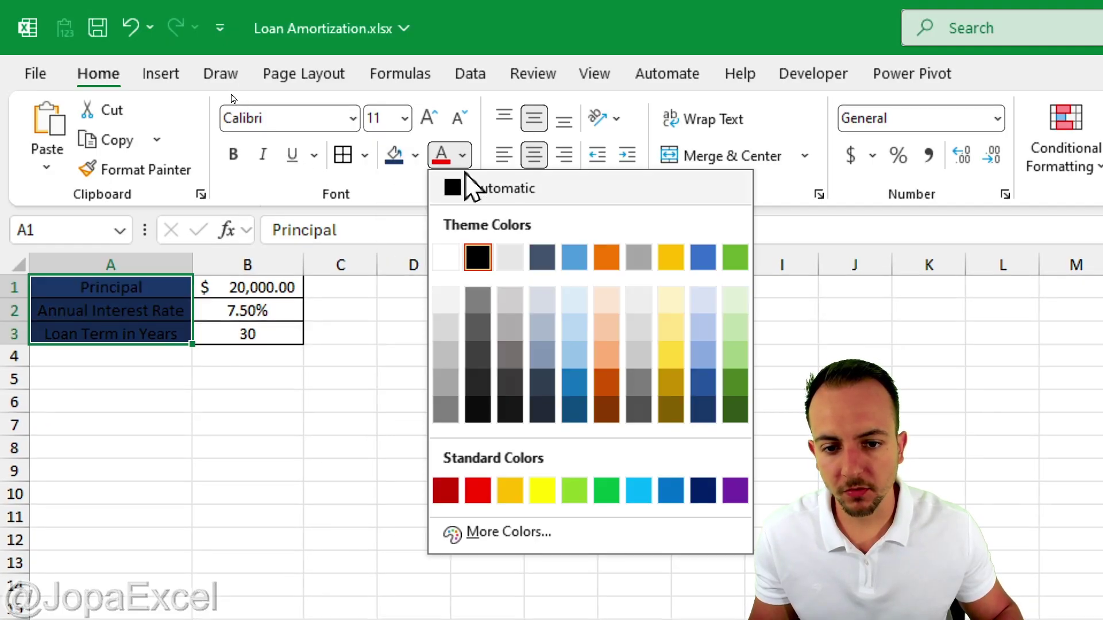
{"action": "left_click", "coordinate": [449, 252]}
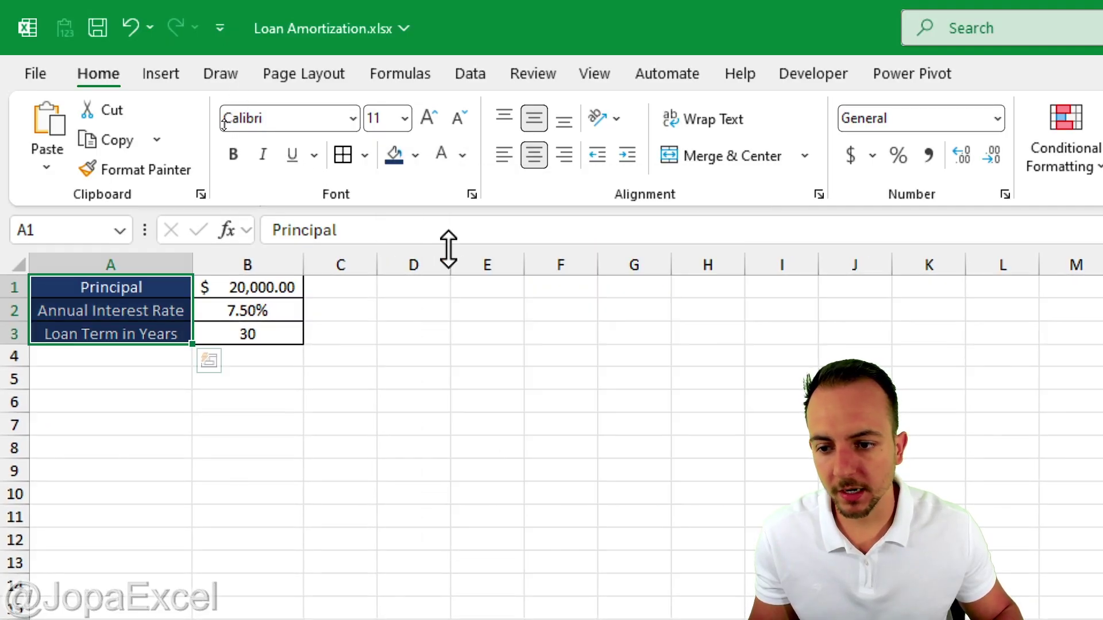
{"action": "left_click", "coordinate": [236, 160]}
{"action": "left_click", "coordinate": [154, 397]}
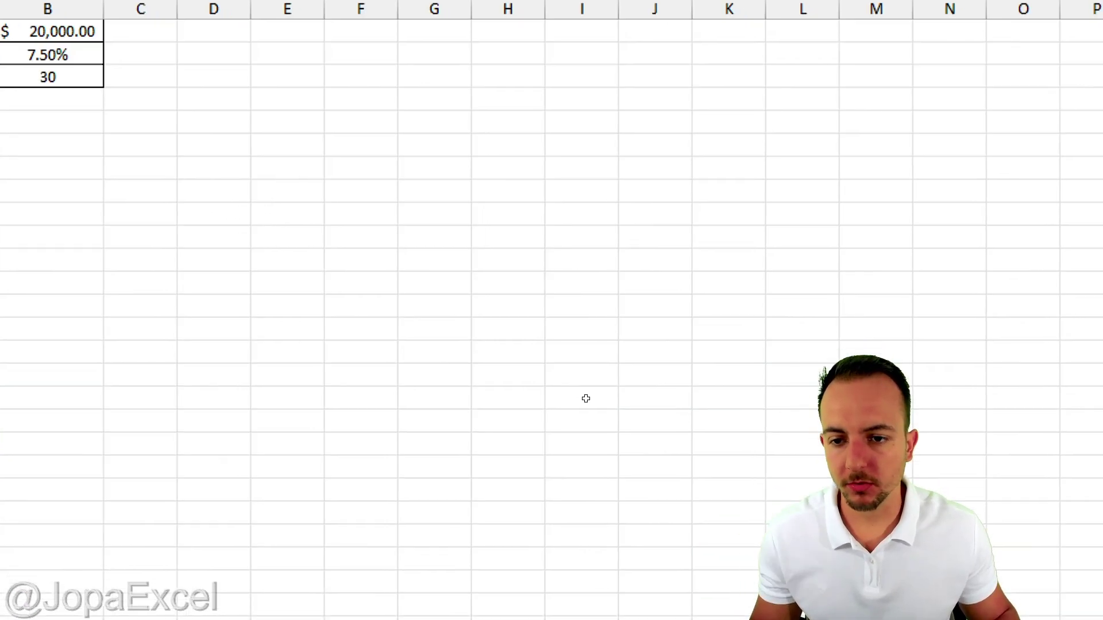
Enter the header "MONTHS" in C7 and the month numbers 1, 2 and 3 in C8:C10
{"action": "left_click", "coordinate": [141, 167]}
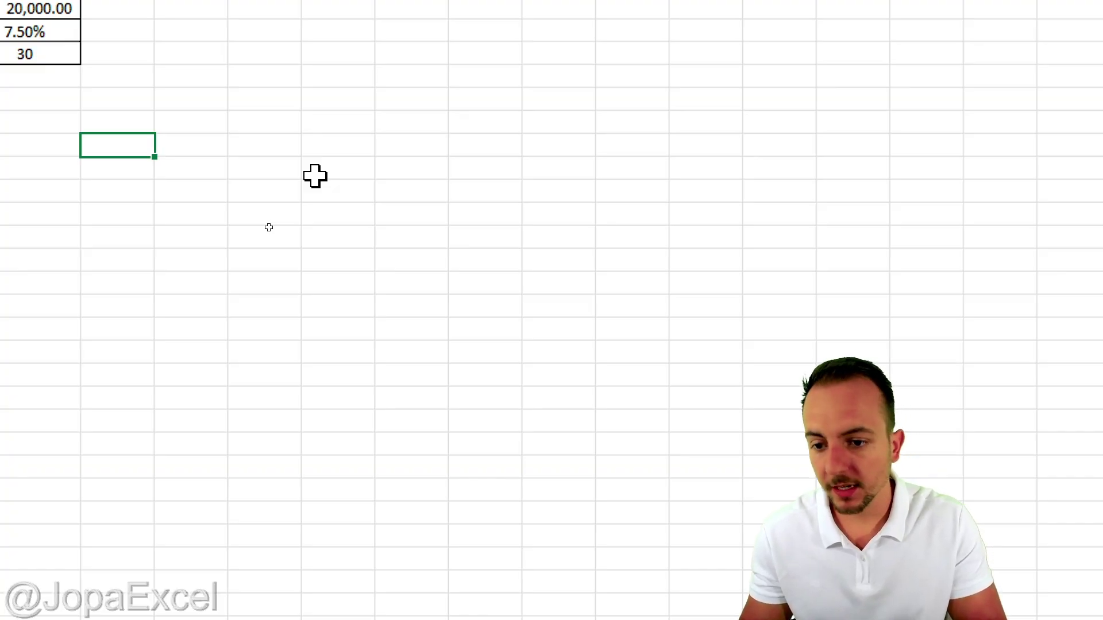
{"action": "type", "text": "MONTHS"}
{"action": "key", "text": "Return"}
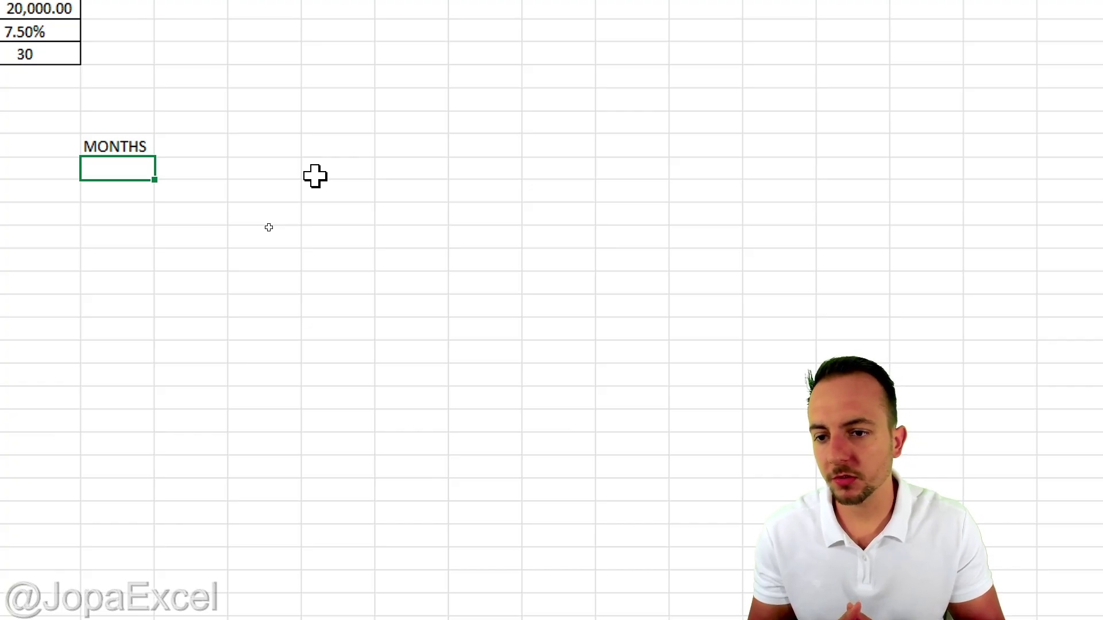
{"action": "type", "text": "1"}
{"action": "key", "text": "Return"}
{"action": "type", "text": "2"}
{"action": "key", "text": "Return"}
{"action": "type", "text": "3"}
{"action": "key", "text": "Return"}
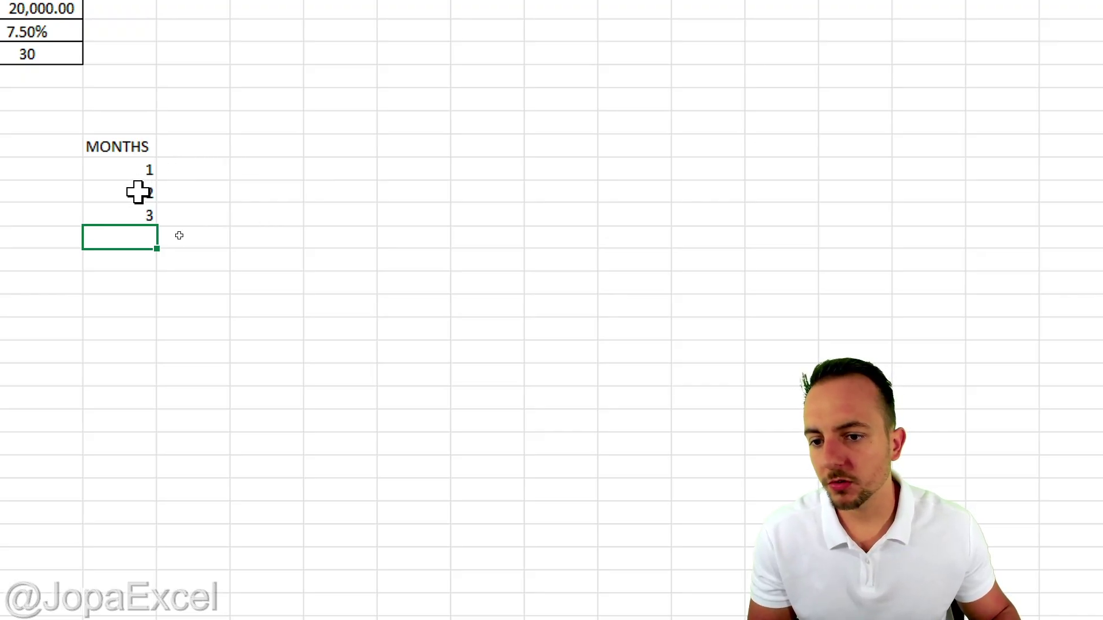
Replace the second month number in C9 with the formula =C8+1
{"action": "left_click", "coordinate": [138, 192]}
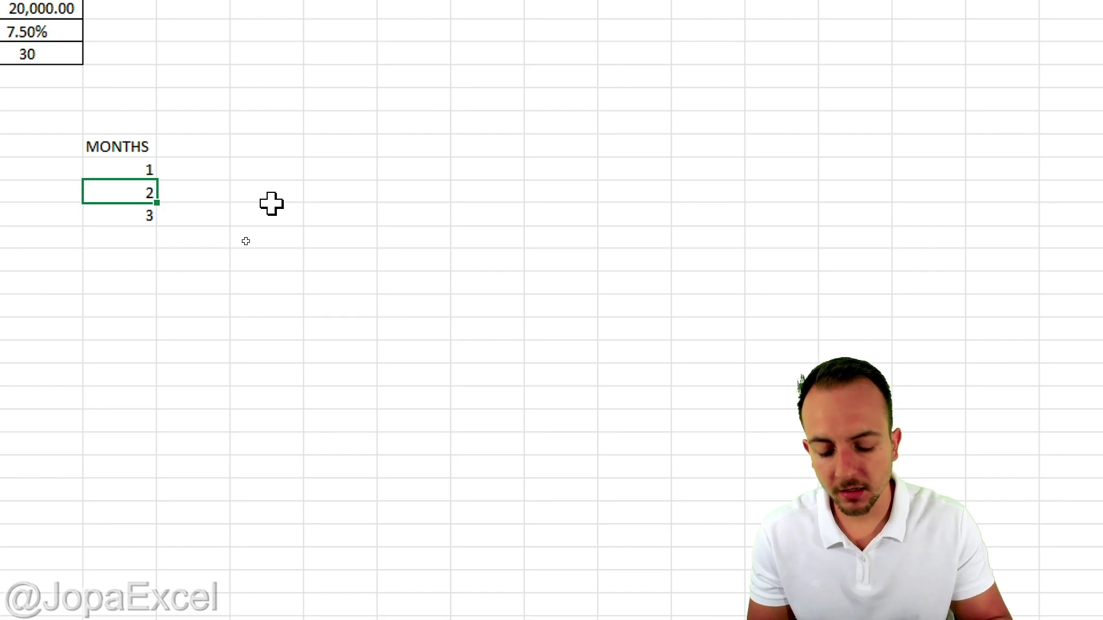
{"action": "left_click", "coordinate": [126, 170]}
{"action": "type", "text": "+1"}
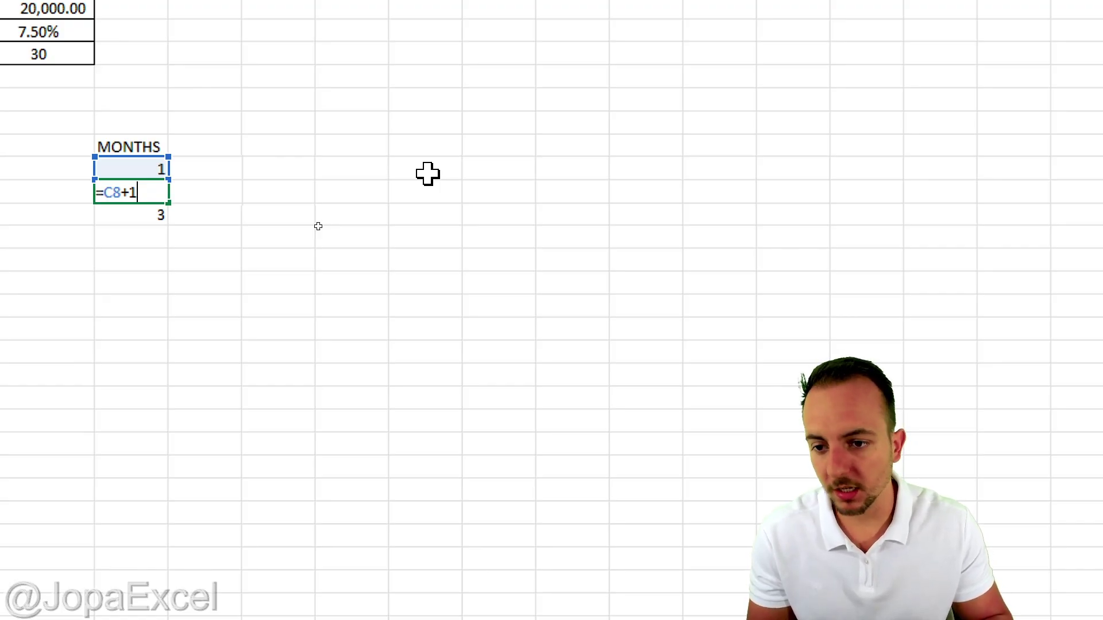
{"action": "key", "text": "Return"}
{"action": "left_click", "coordinate": [164, 189]}
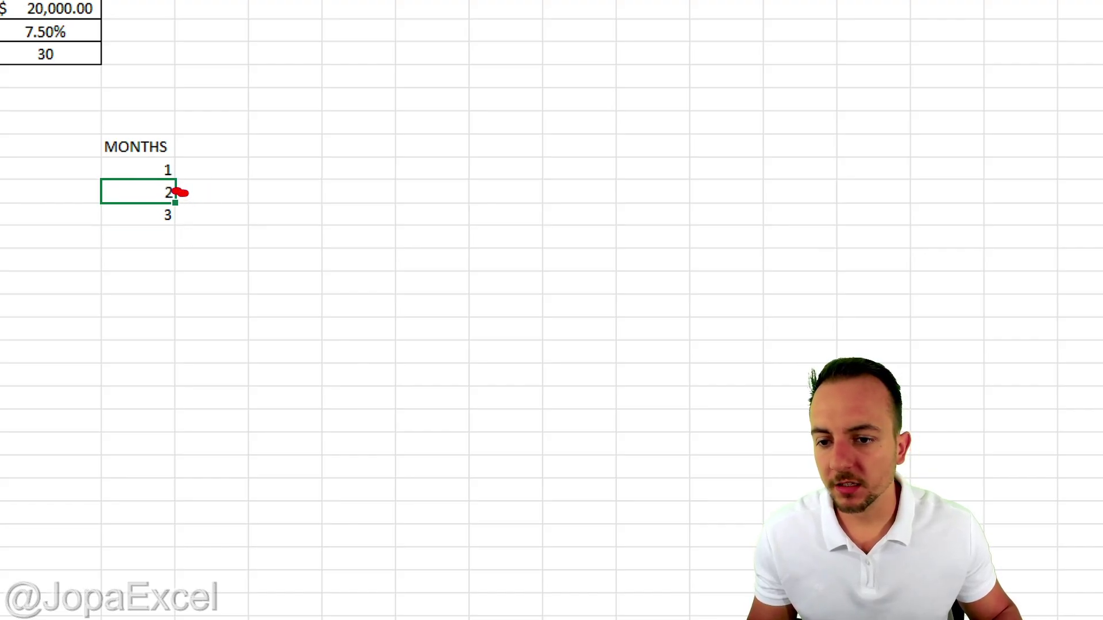
Fill the month formula in C9 down to C16
{"action": "left_click_drag", "start_coordinate": [180, 192], "coordinate": [198, 200]}
{"action": "left_click_drag", "start_coordinate": [176, 307], "coordinate": [176, 227]}
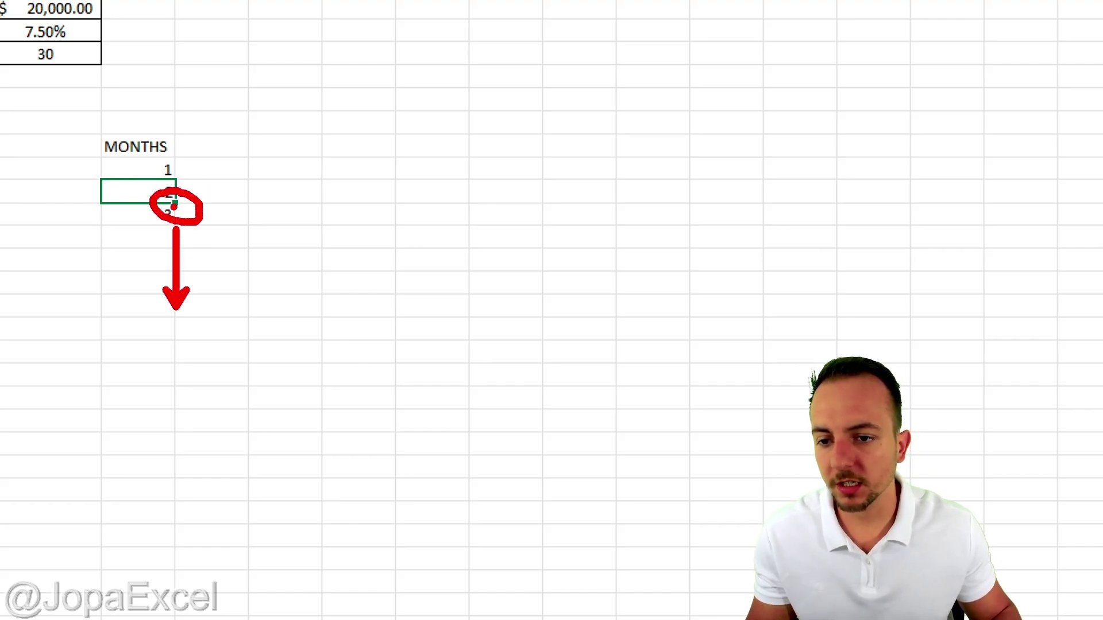
{"action": "key", "text": "Escape"}
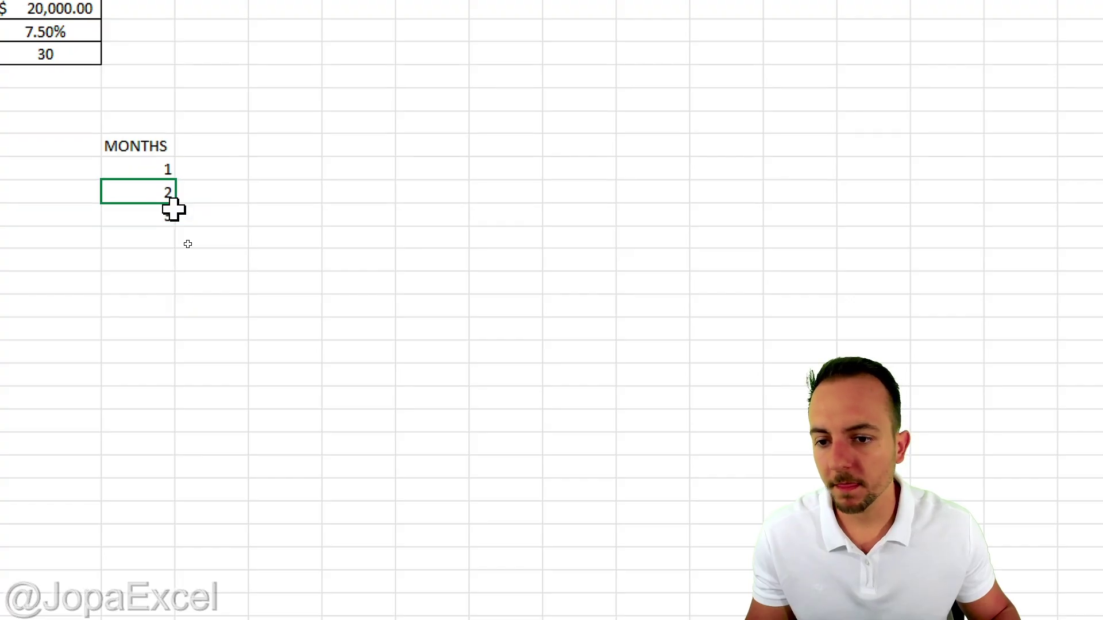
{"action": "left_click_drag", "start_coordinate": [180, 205], "coordinate": [152, 361]}
{"action": "left_click", "coordinate": [139, 279]}
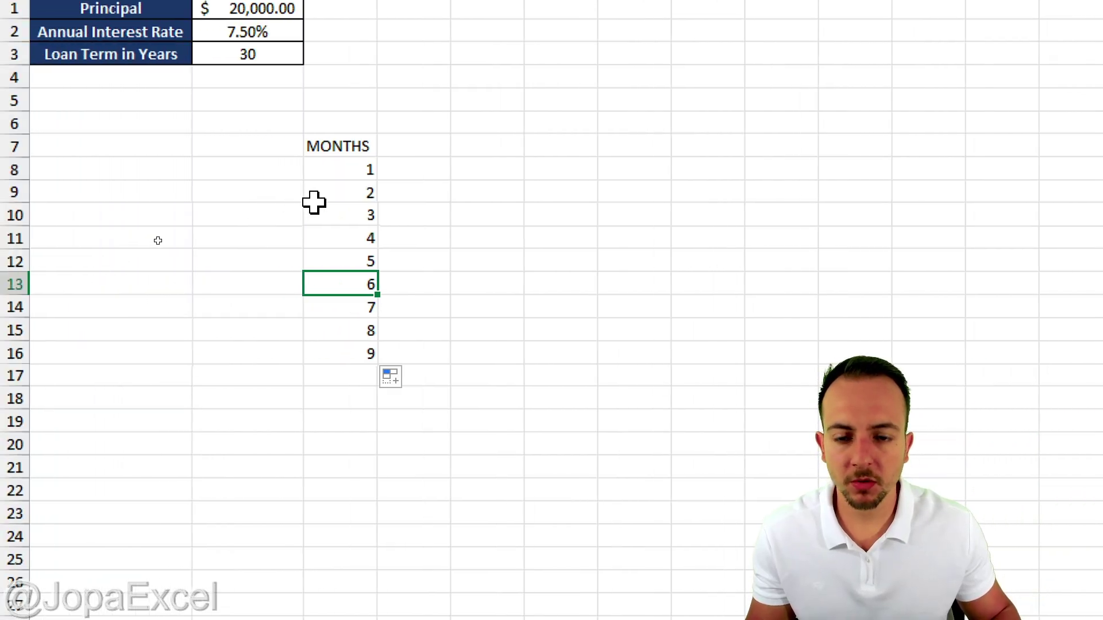
Enter the header "REGULAR PAYMENT" in D7, beside the MONTHS header
{"action": "left_click_drag", "start_coordinate": [345, 171], "coordinate": [768, 170]}
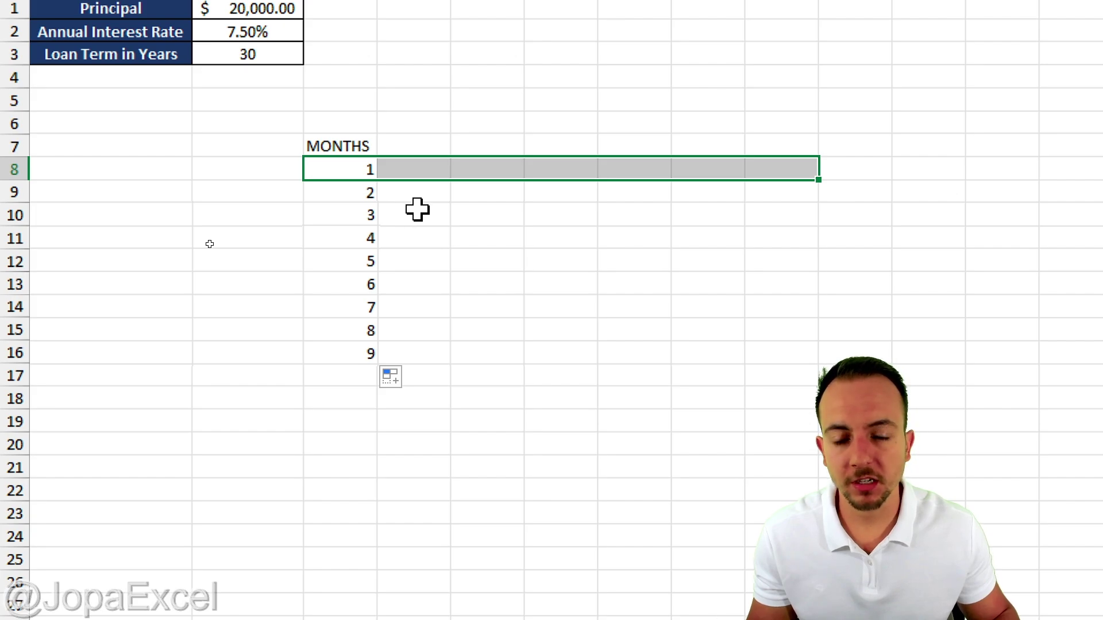
{"action": "left_click", "coordinate": [444, 146]}
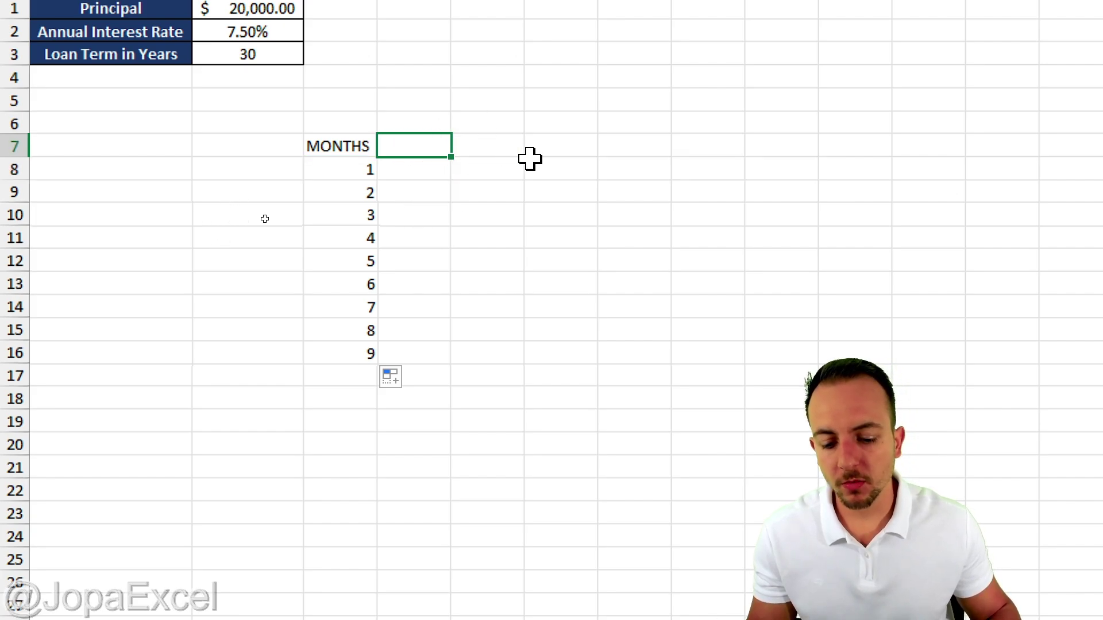
{"action": "type", "text": "REGU"}
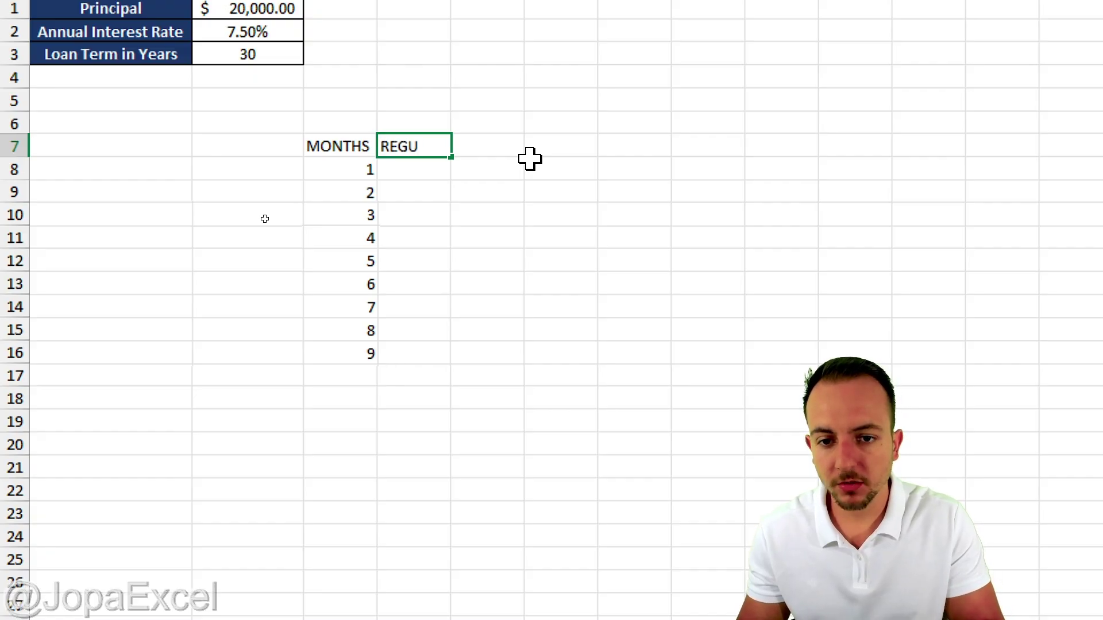
{"action": "type", "text": "LAR PAYMENT"}
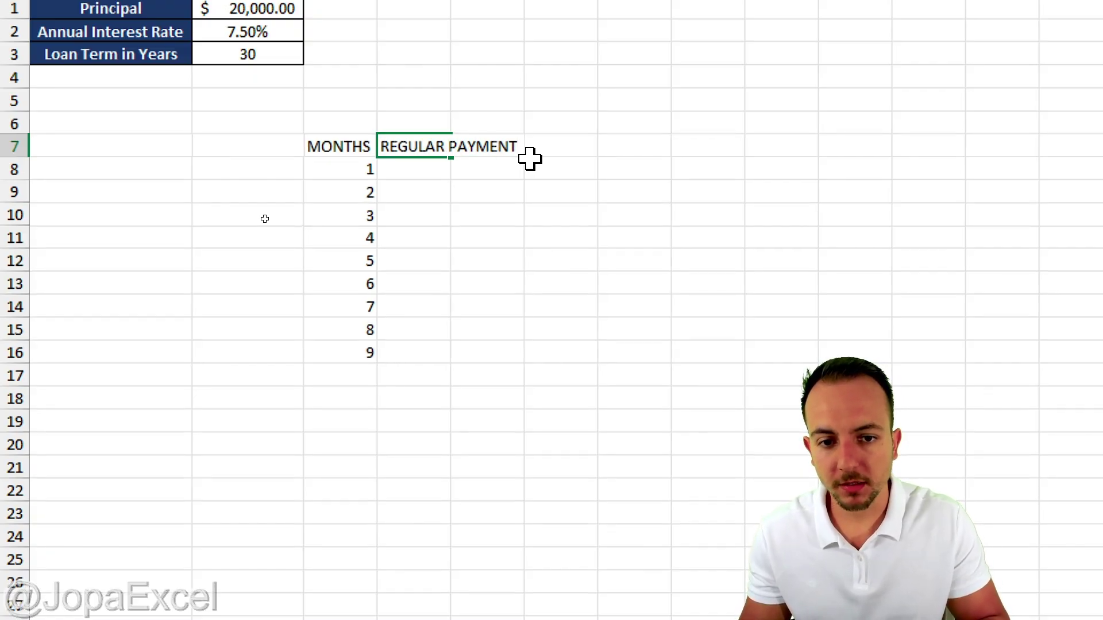
{"action": "key", "text": "Return"}
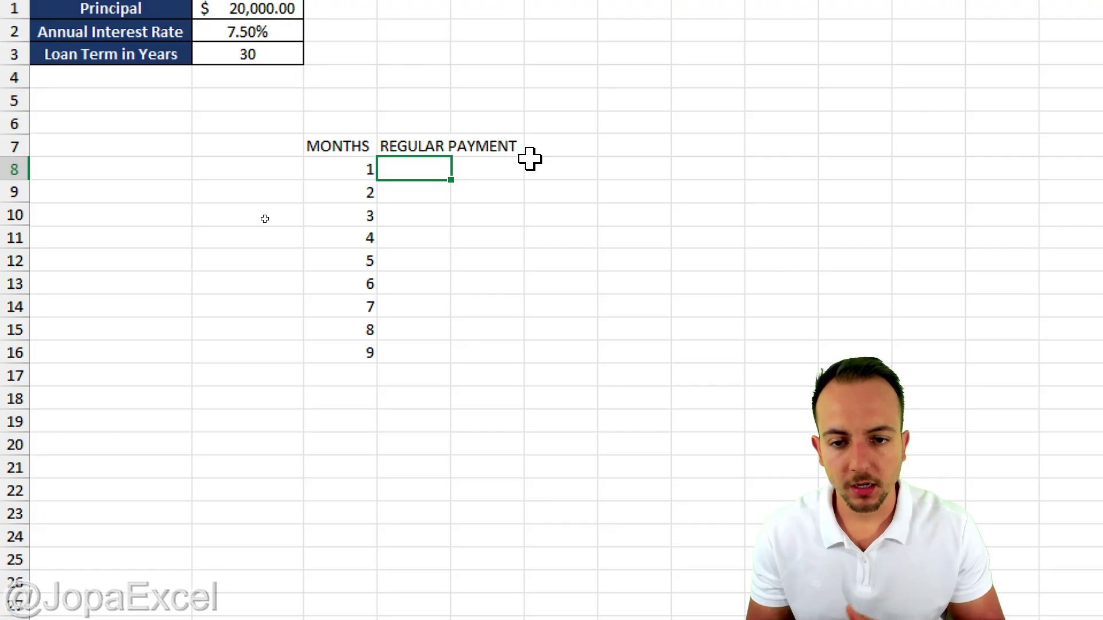
Enter 500 as the regular payment in D8 and fill it down to D16
{"action": "type", "text": "00"}
{"action": "key", "text": "Return"}
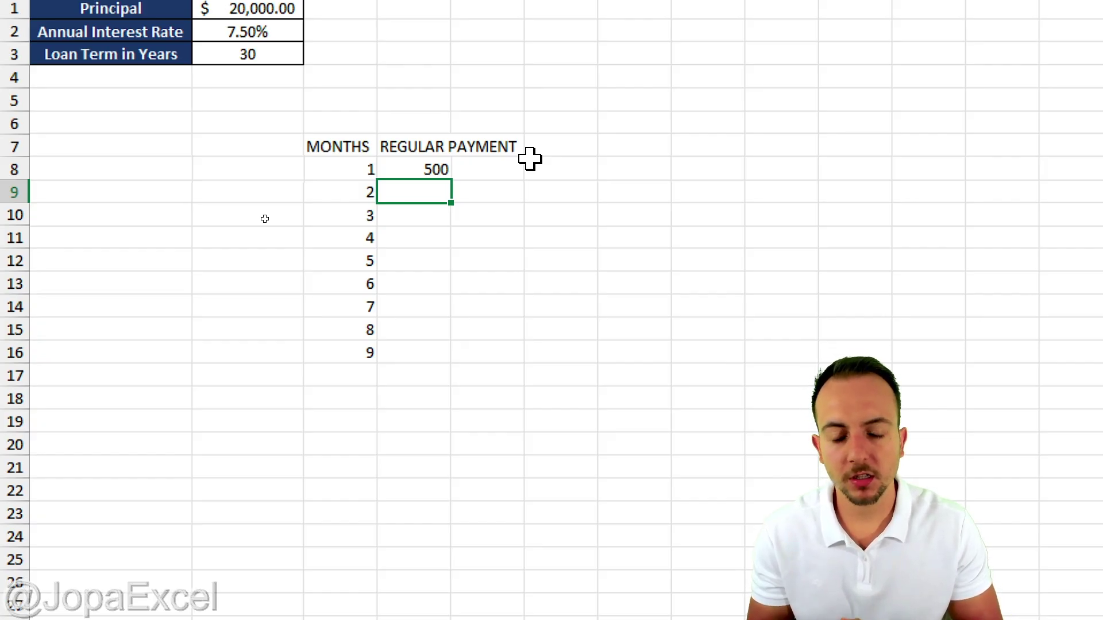
{"action": "left_click", "coordinate": [412, 172]}
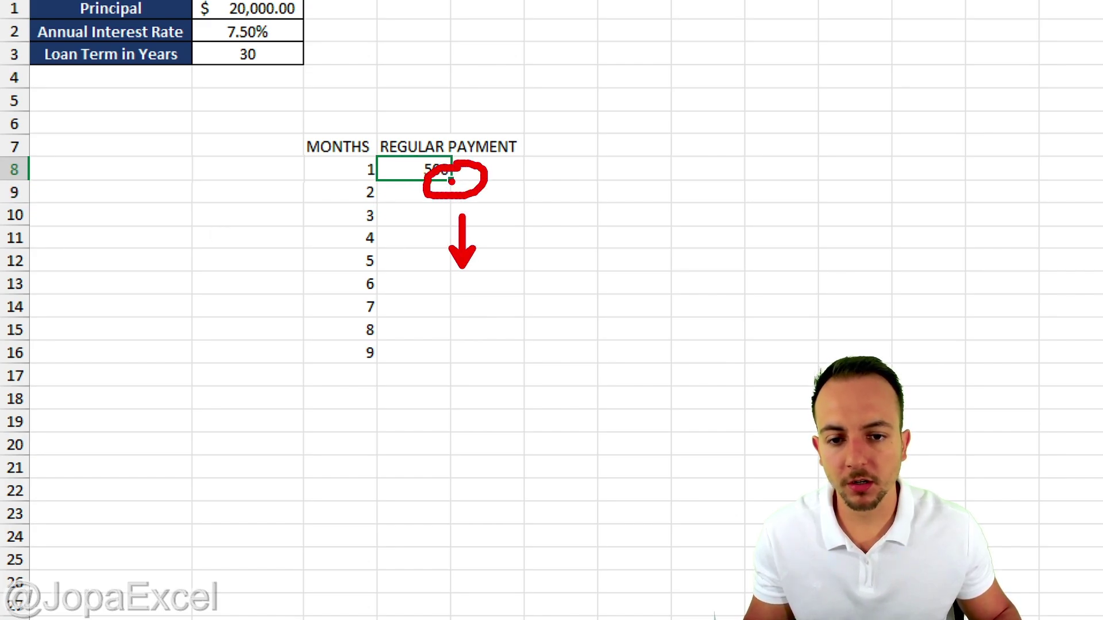
{"action": "left_click_drag", "start_coordinate": [453, 182], "coordinate": [425, 359]}
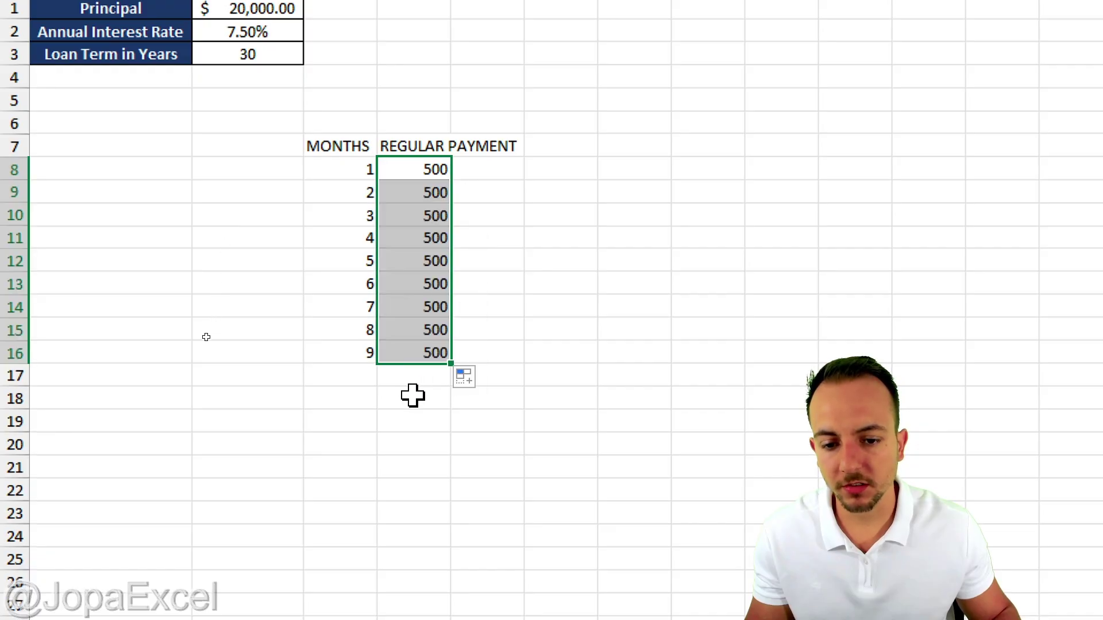
{"action": "left_click", "coordinate": [413, 395]}
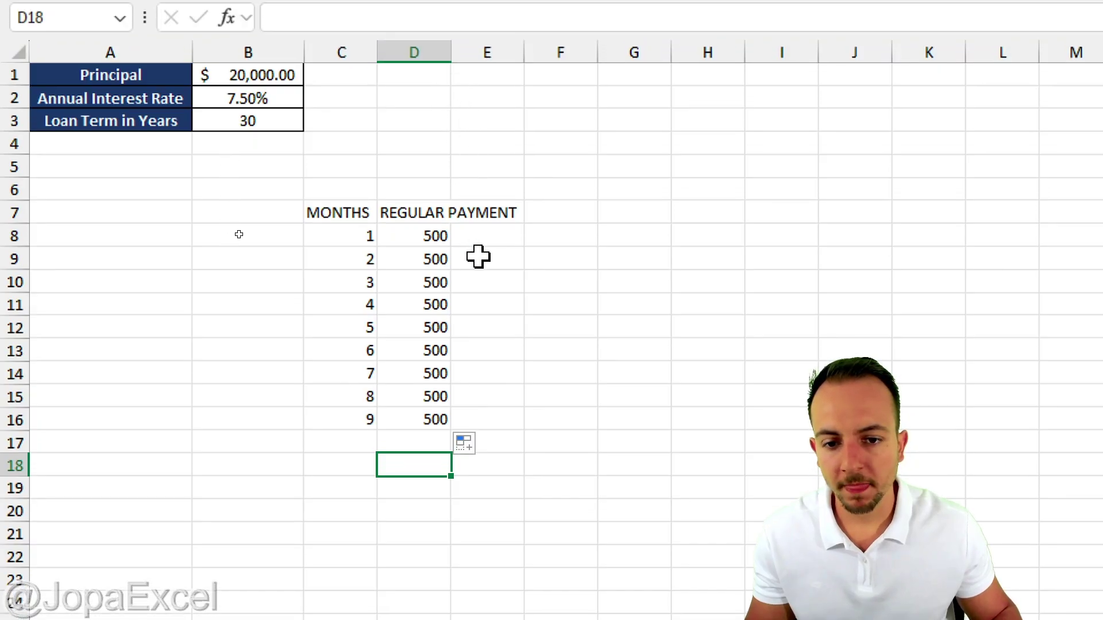
Widen column C to about 9.86 and column D enough to fit the "REGULAR PAYMENT" header
{"action": "left_click", "coordinate": [492, 216]}
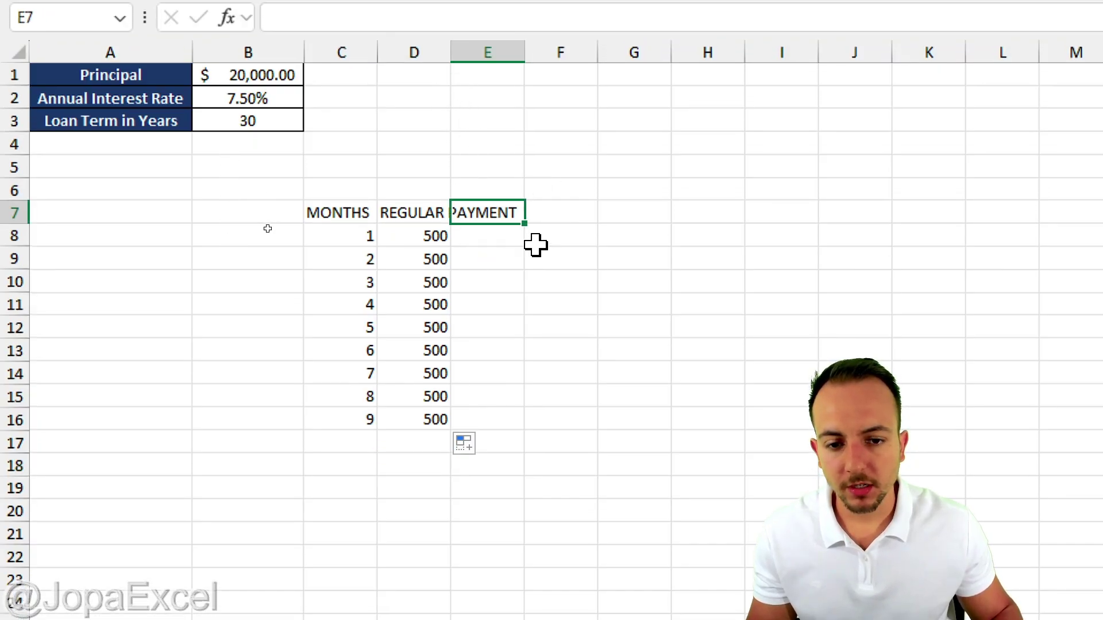
{"action": "left_click_drag", "start_coordinate": [377, 52], "coordinate": [389, 61]}
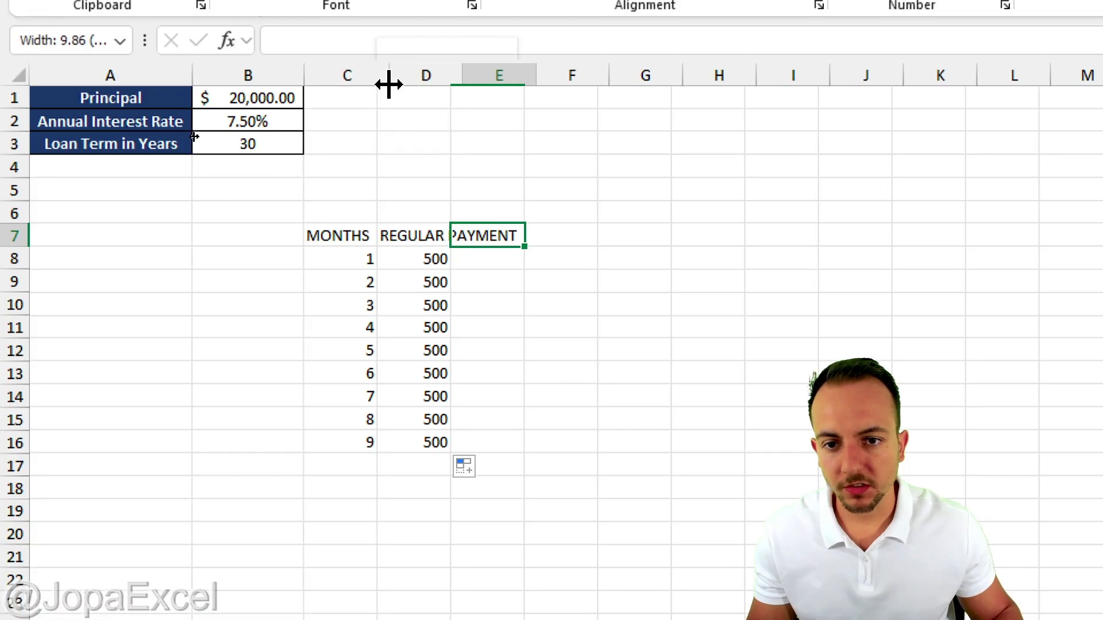
{"action": "left_click_drag", "start_coordinate": [462, 57], "coordinate": [538, 89]}
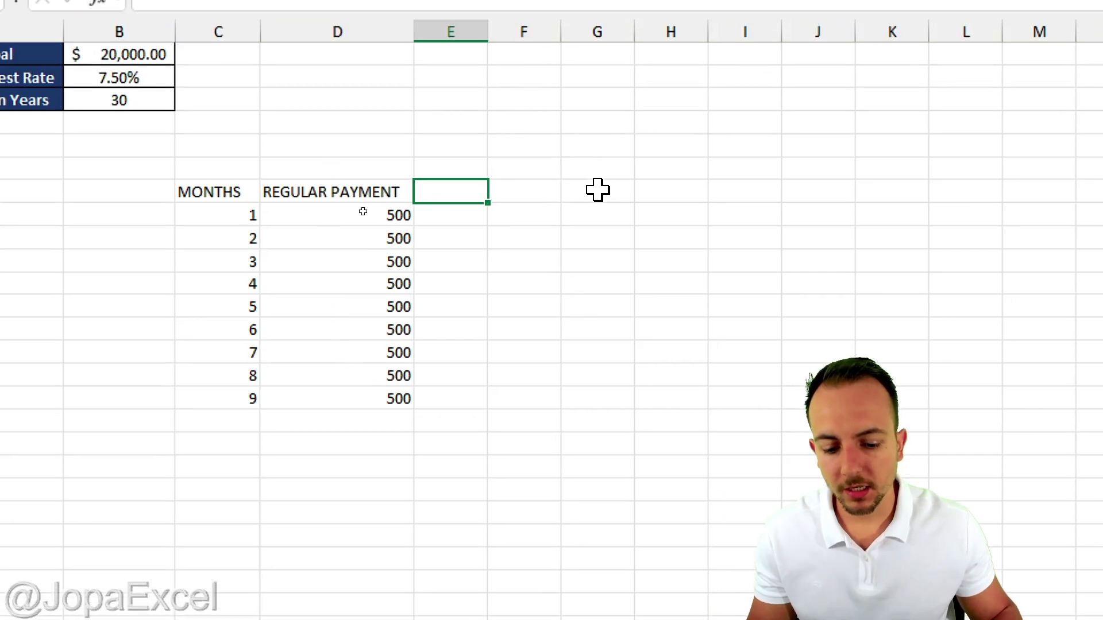
Enter the header "EXTRA PAYMENT" in E7
{"action": "type", "text": "EX"}
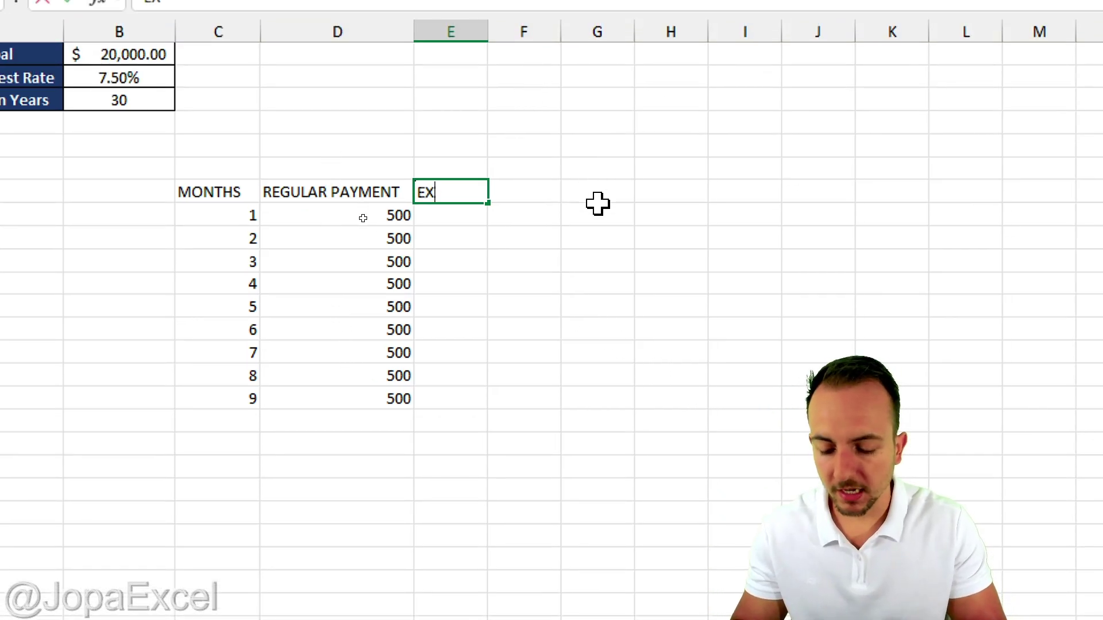
{"action": "type", "text": "TRA PAYMENT"}
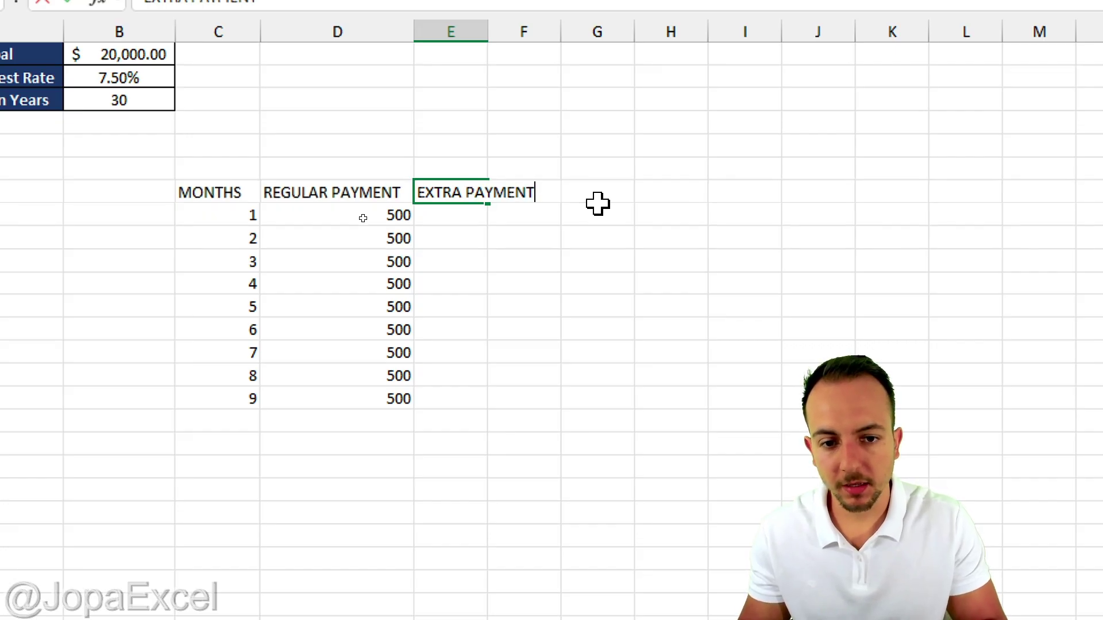
{"action": "key", "text": "Return"}
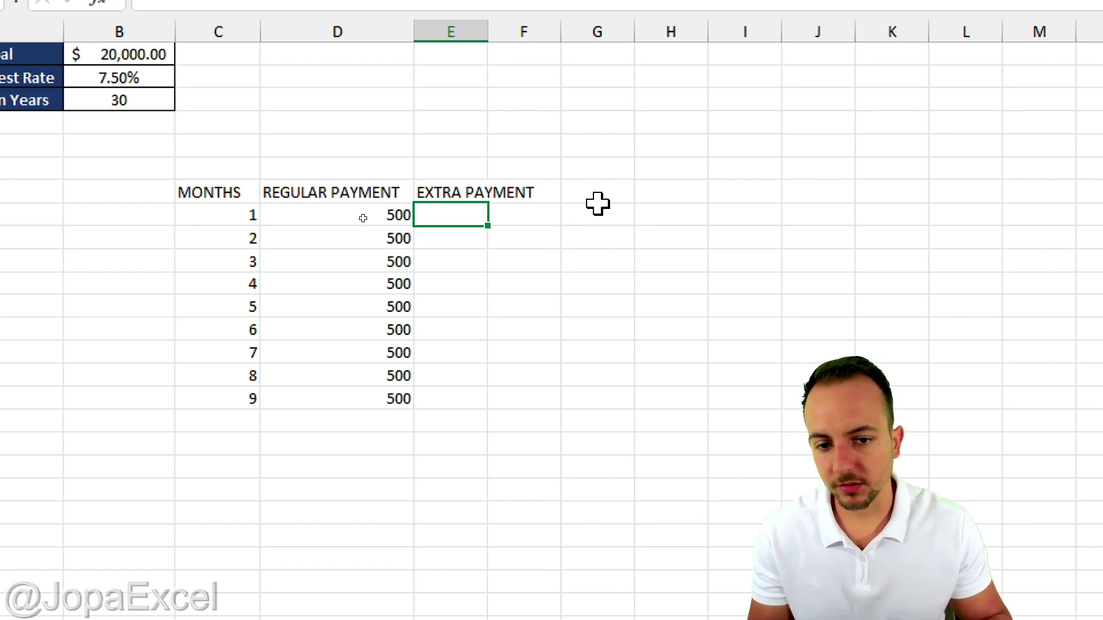
Enter the extra payments 0, 1000, 0, 0 and 375 for months 1 to 5 in E8:E12
{"action": "type", "text": "0"}
{"action": "key", "text": "Return"}
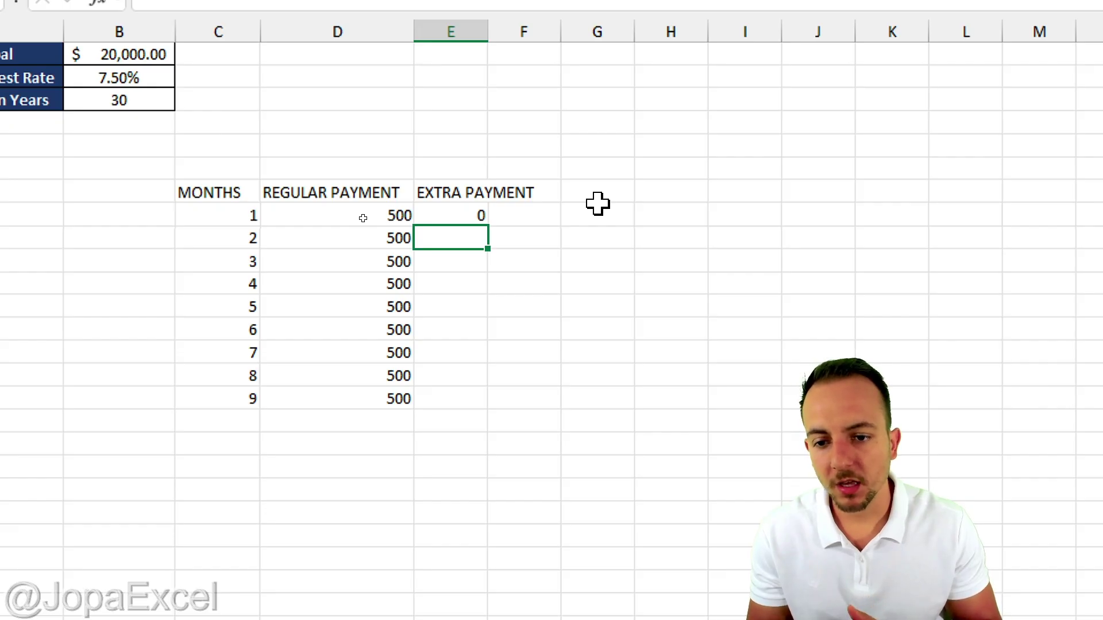
{"action": "type", "text": "1000"}
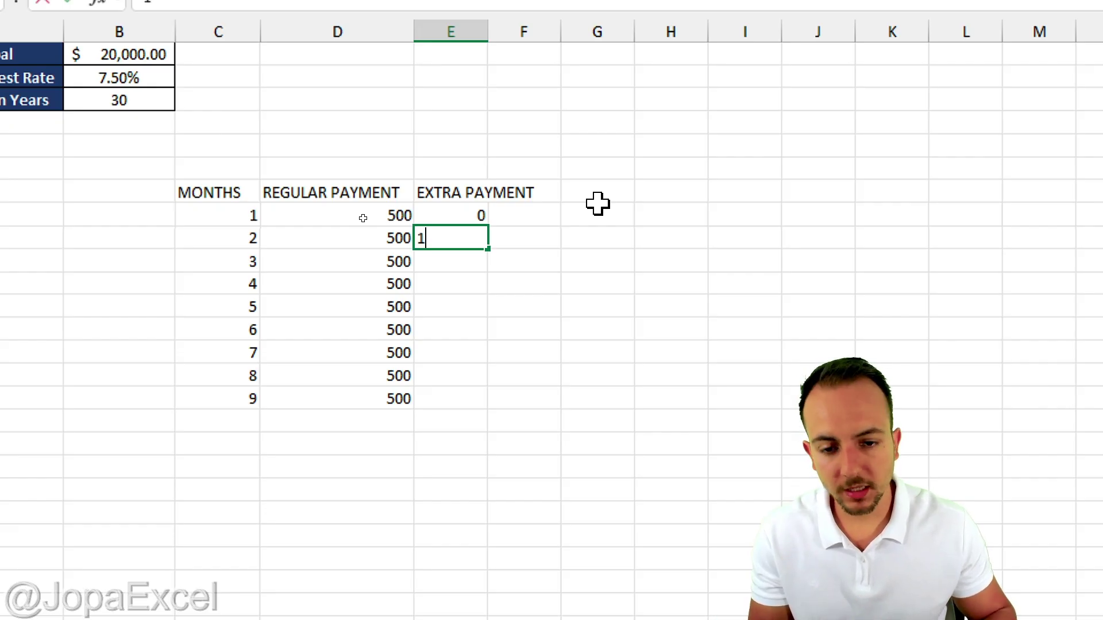
{"action": "key", "text": "Return"}
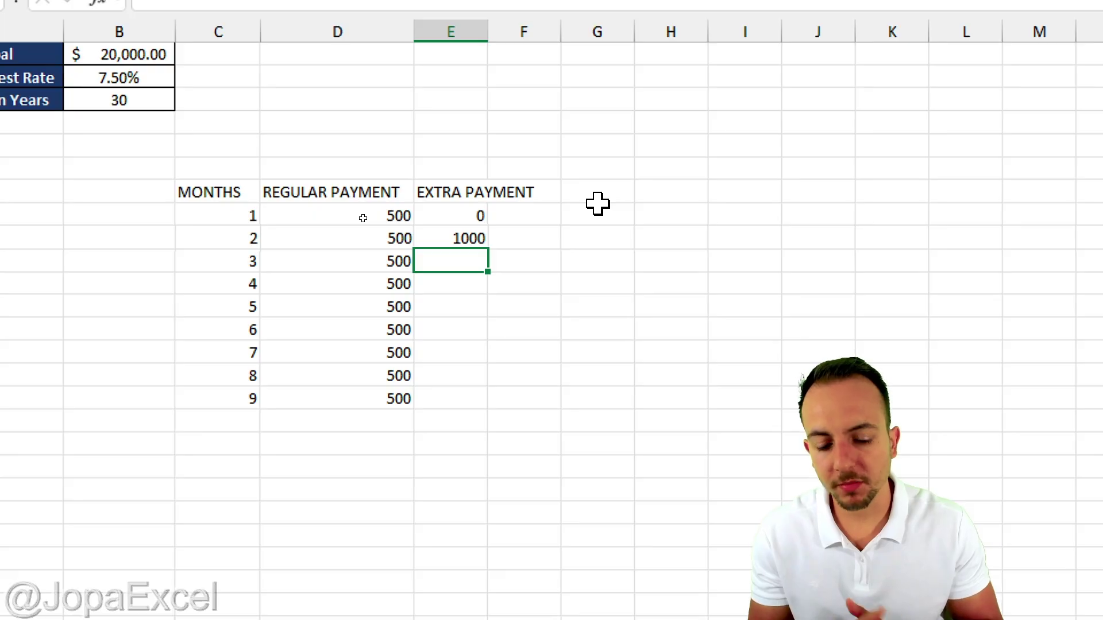
{"action": "type", "text": "0"}
{"action": "key", "text": "Return"}
{"action": "type", "text": "0"}
{"action": "key", "text": "Return"}
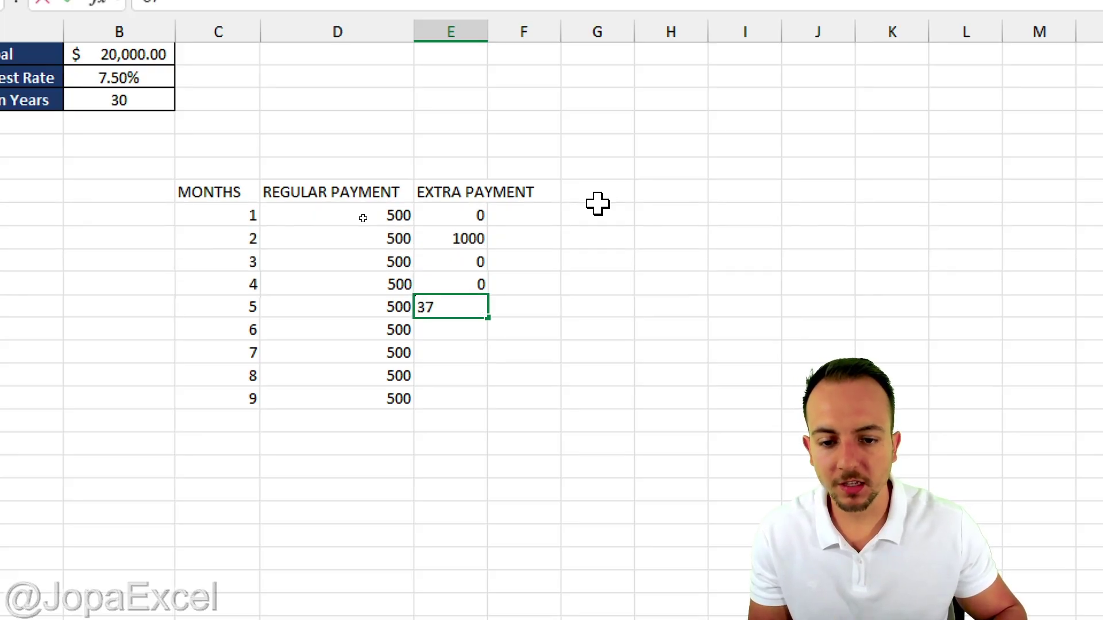
{"action": "key", "text": "Return"}
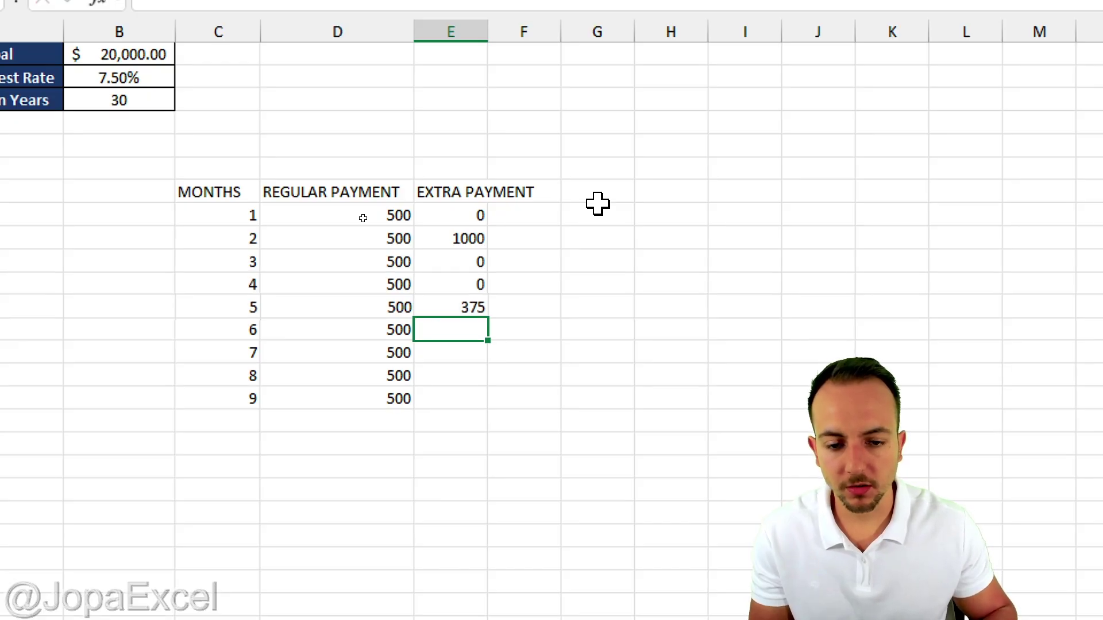
Enter 0 as the extra payment for months 6 to 9 in E13:E16
{"action": "type", "text": "0"}
{"action": "key", "text": "Return"}
{"action": "type", "text": "0"}
{"action": "key", "text": "Return"}
{"action": "type", "text": "0"}
{"action": "key", "text": "Return"}
{"action": "type", "text": "0"}
{"action": "left_click", "coordinate": [474, 117]}
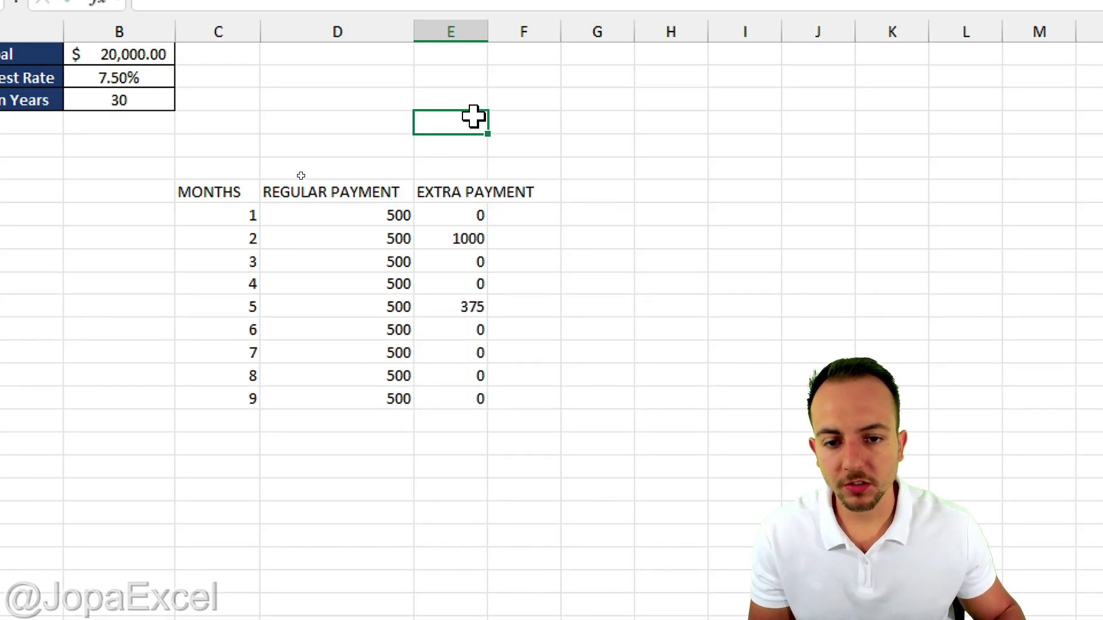
Widen column E enough to fit the "EXTRA PAYMENT" header
{"action": "left_click_drag", "start_coordinate": [473, 116], "coordinate": [453, 399]}
{"action": "left_click_drag", "start_coordinate": [459, 215], "coordinate": [460, 399]}
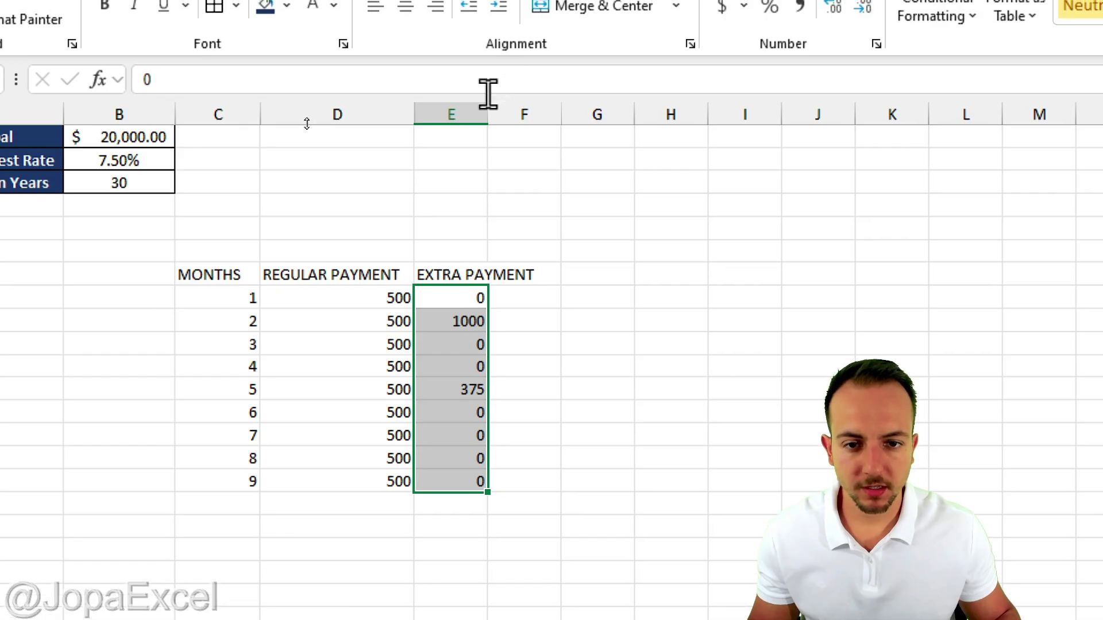
{"action": "left_click_drag", "start_coordinate": [487, 115], "coordinate": [512, 124]}
{"action": "left_click_drag", "start_coordinate": [547, 118], "coordinate": [563, 117]}
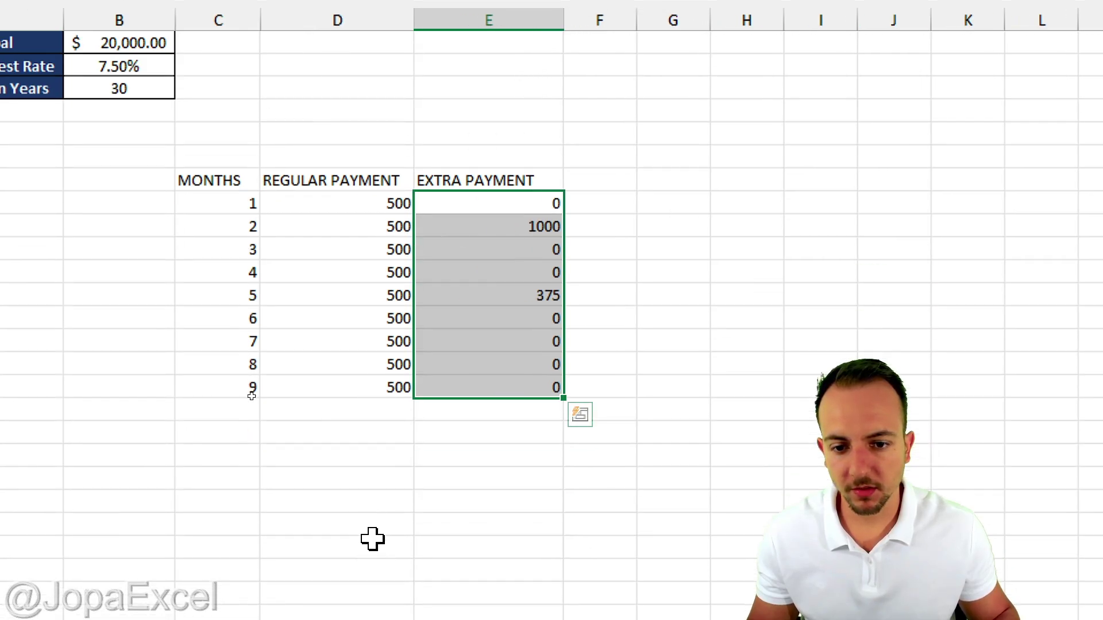
Center the table C7:E16 vertically and horizontally and apply all borders to it
{"action": "left_click_drag", "start_coordinate": [219, 279], "coordinate": [510, 426]}
{"action": "left_click_drag", "start_coordinate": [510, 320], "coordinate": [492, 373]}
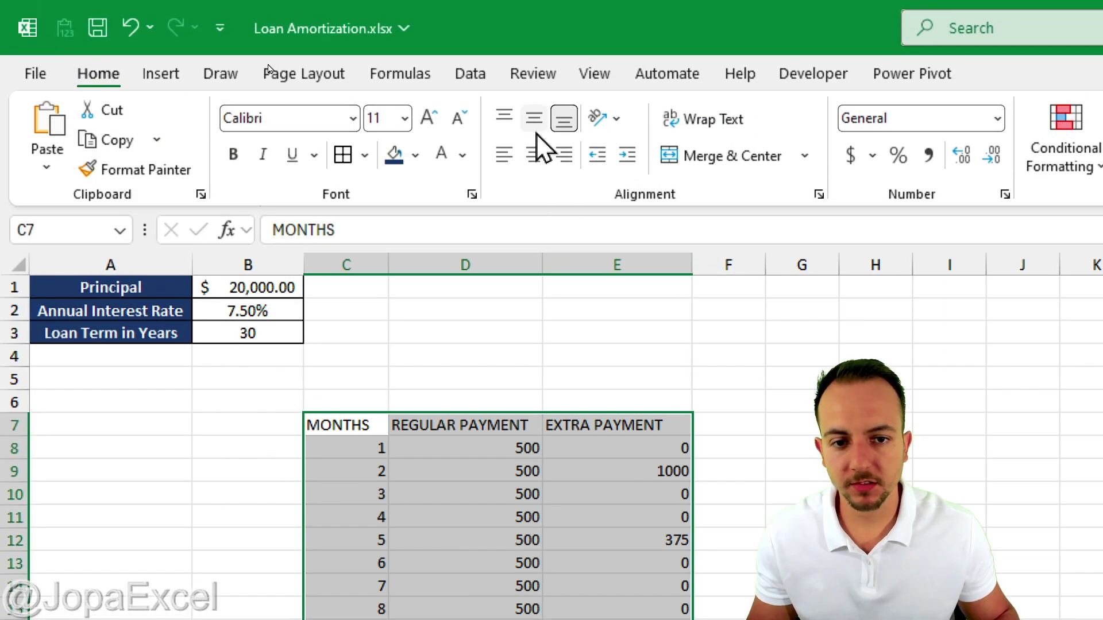
{"action": "left_click", "coordinate": [535, 130]}
{"action": "left_click", "coordinate": [536, 154]}
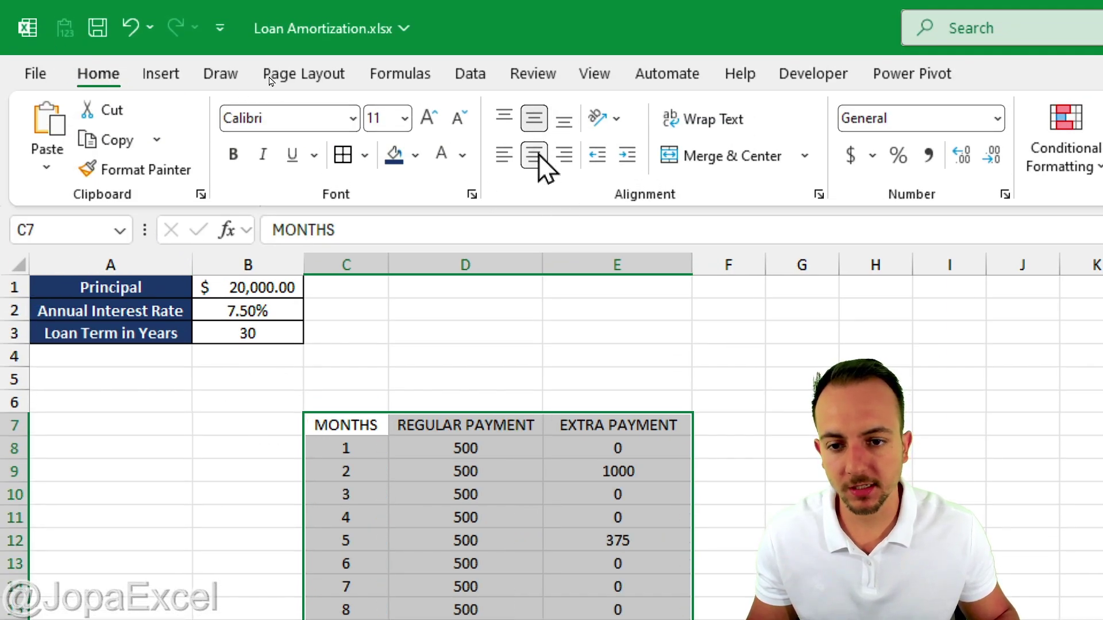
{"action": "left_click", "coordinate": [343, 163]}
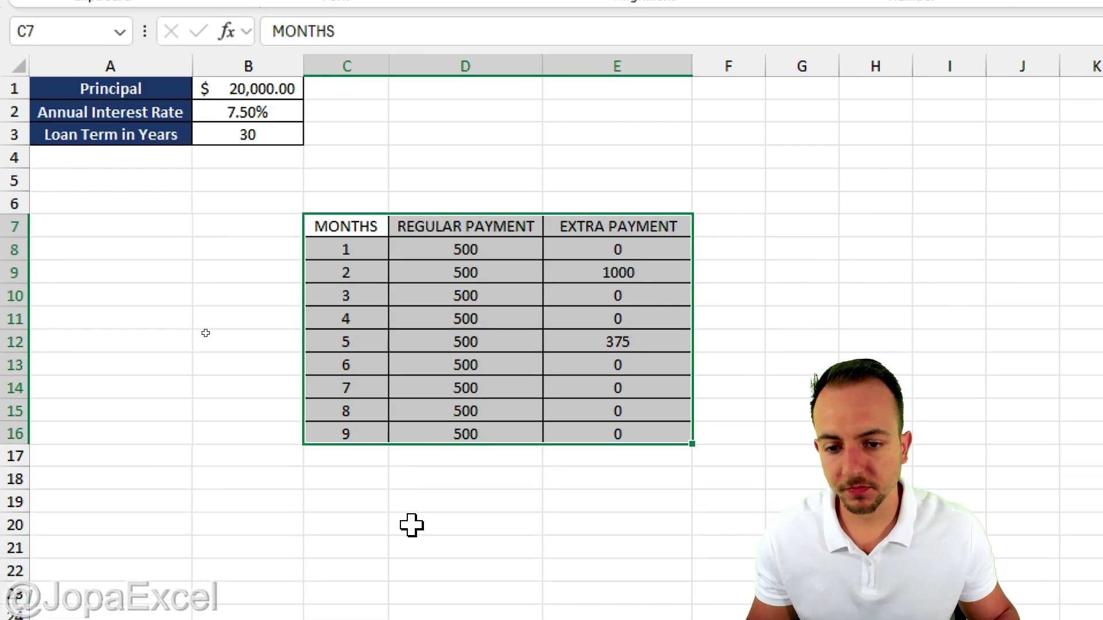
Give the header row C7:E7 the lightest blue theme fill and make its text bold
{"action": "left_click_drag", "start_coordinate": [348, 227], "coordinate": [618, 224]}
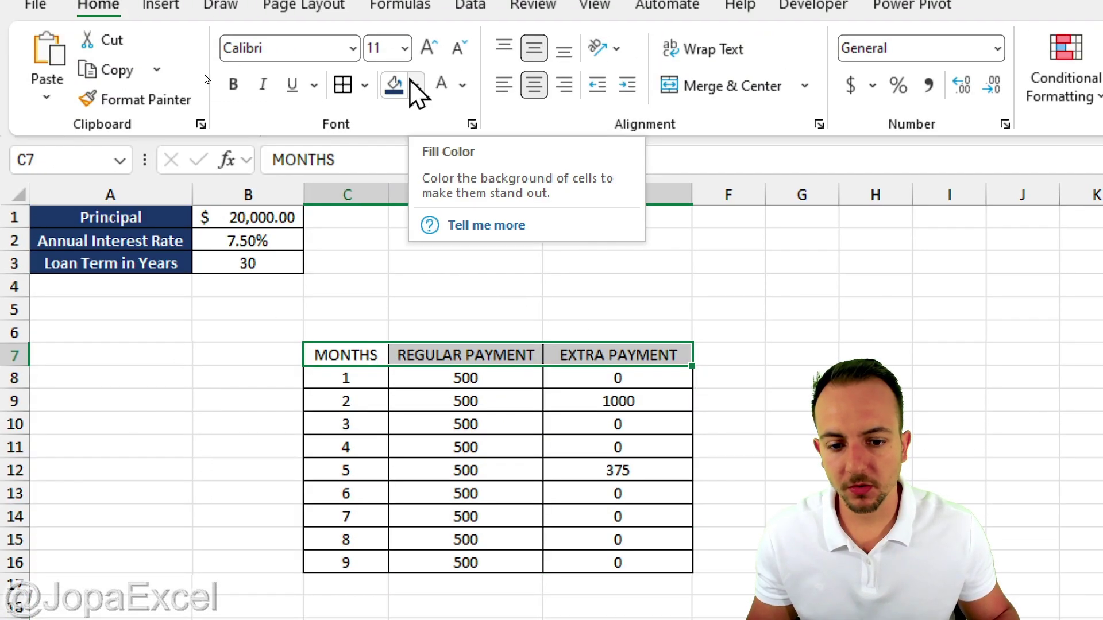
{"action": "left_click", "coordinate": [416, 86]}
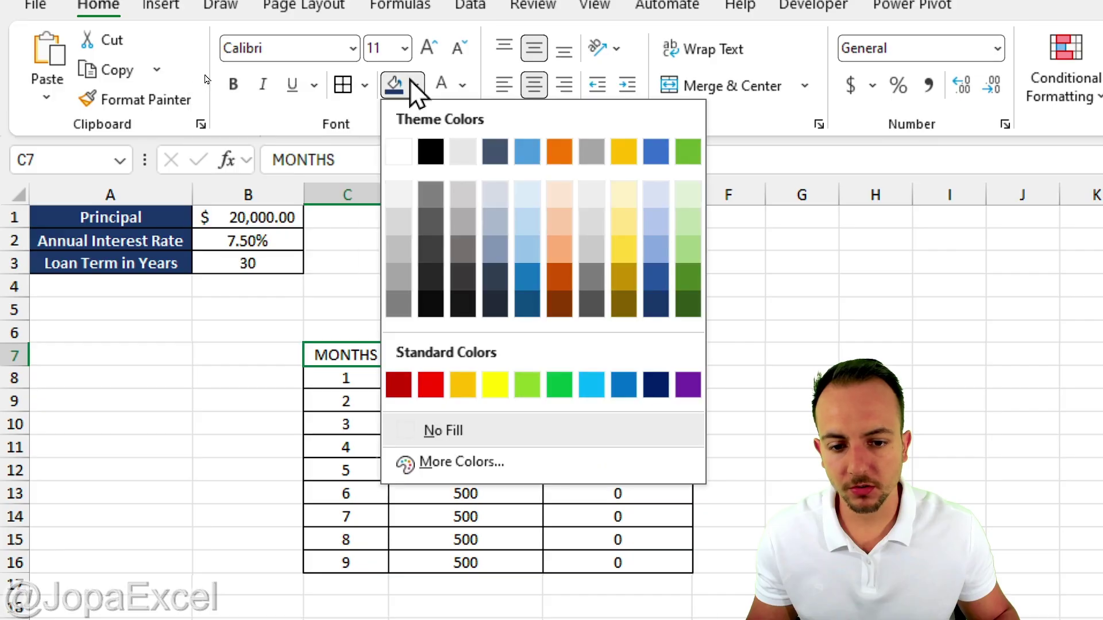
{"action": "left_click", "coordinate": [533, 201]}
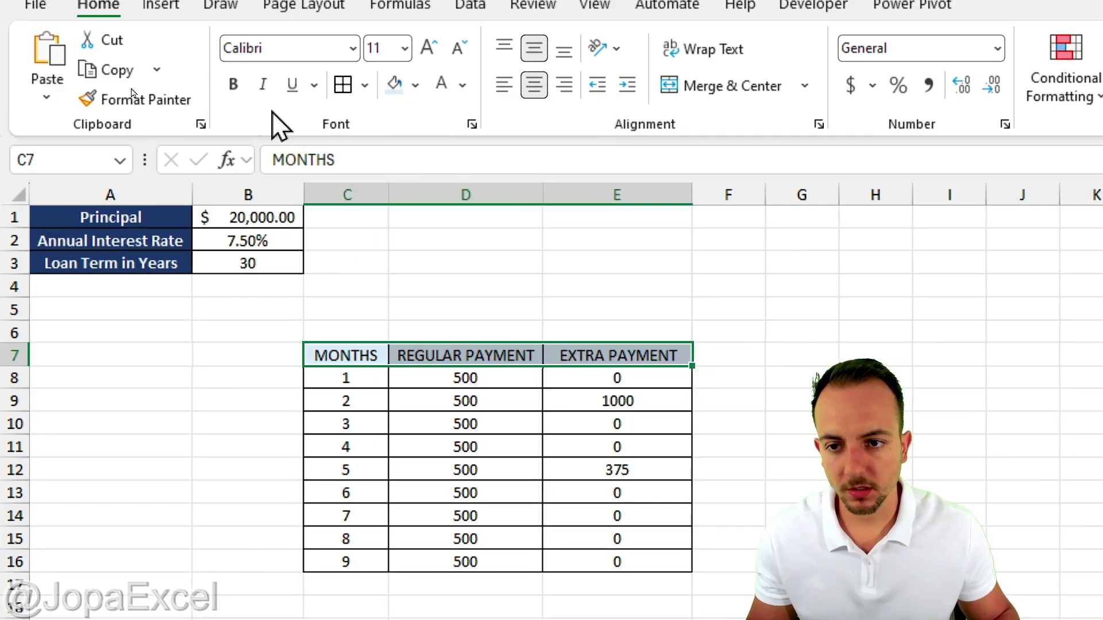
{"action": "left_click", "coordinate": [232, 84]}
{"action": "left_click", "coordinate": [506, 472]}
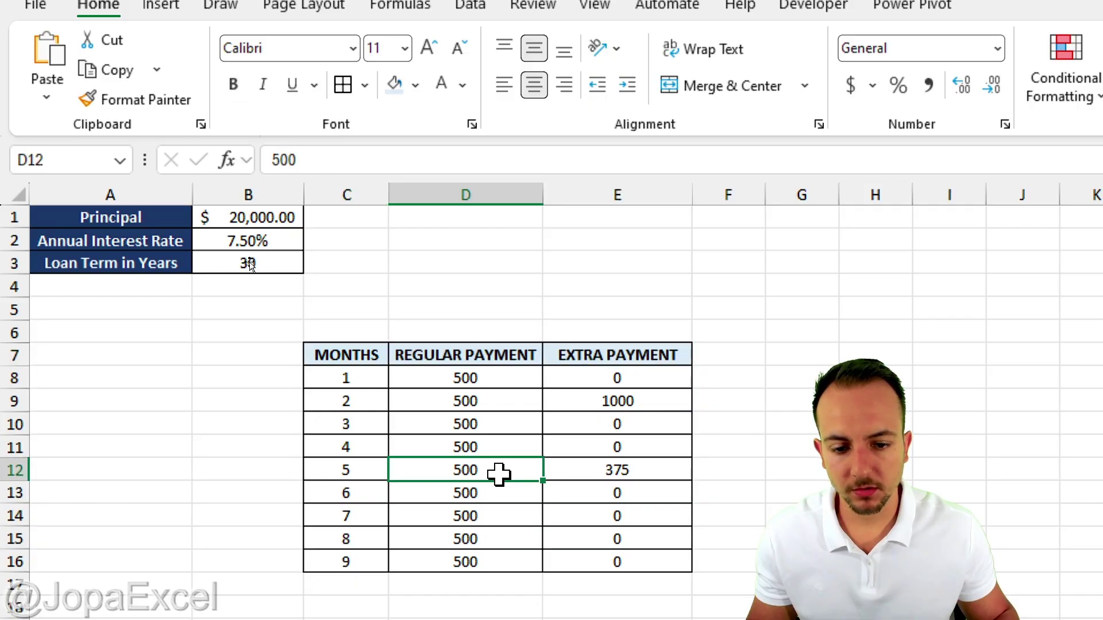
Apply the dollar Accounting number format to the regular and extra payments in D8:E16
{"action": "left_click_drag", "start_coordinate": [480, 379], "coordinate": [620, 556]}
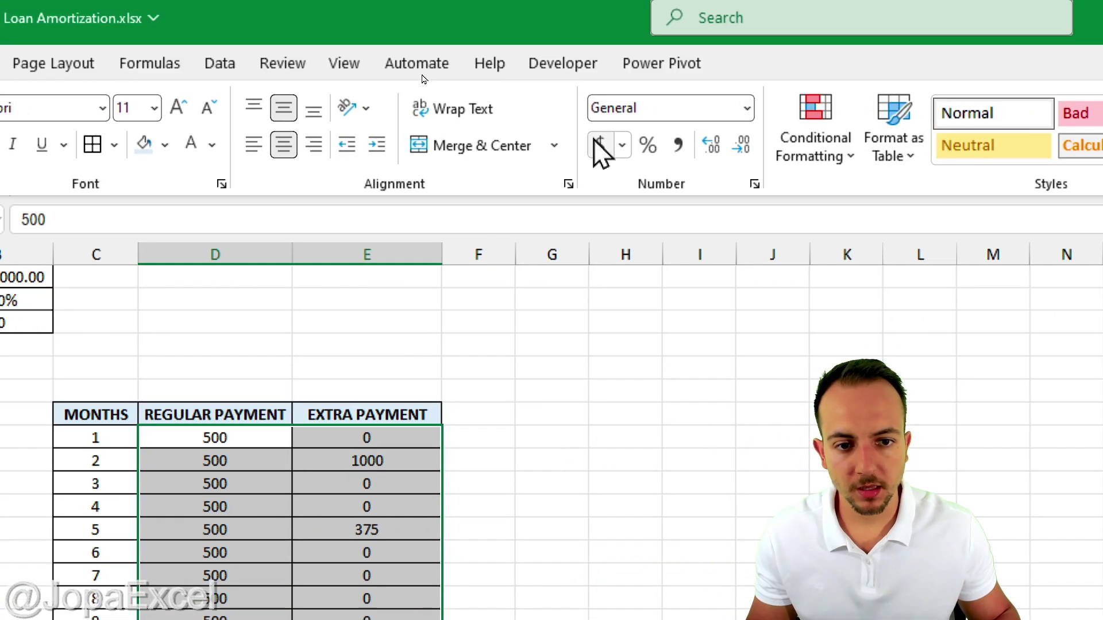
{"action": "left_click", "coordinate": [850, 67]}
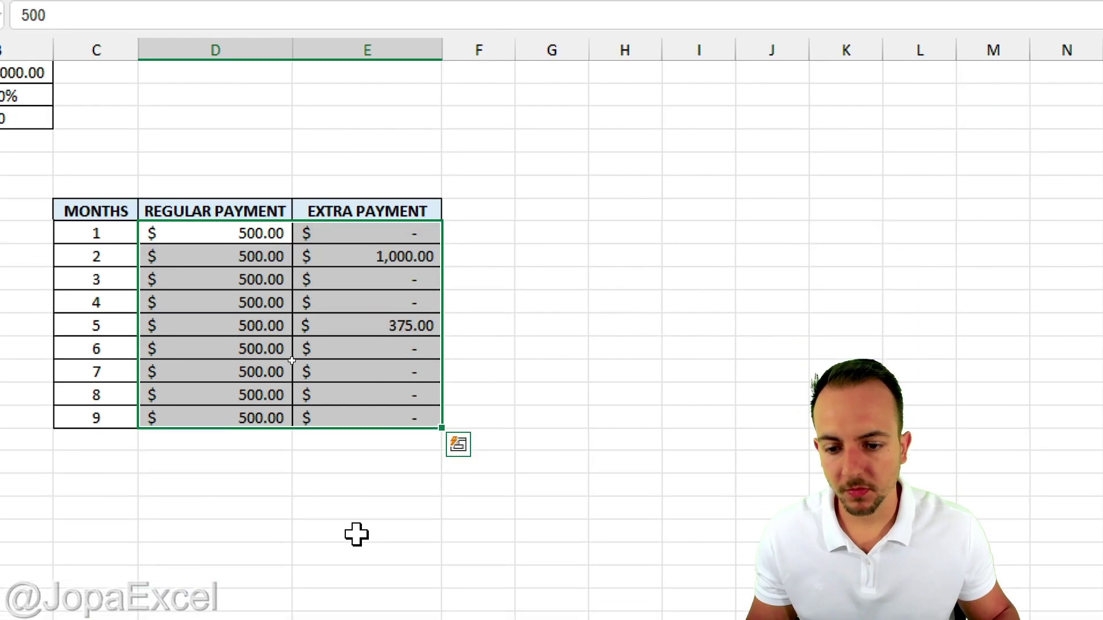
{"action": "left_click", "coordinate": [218, 486]}
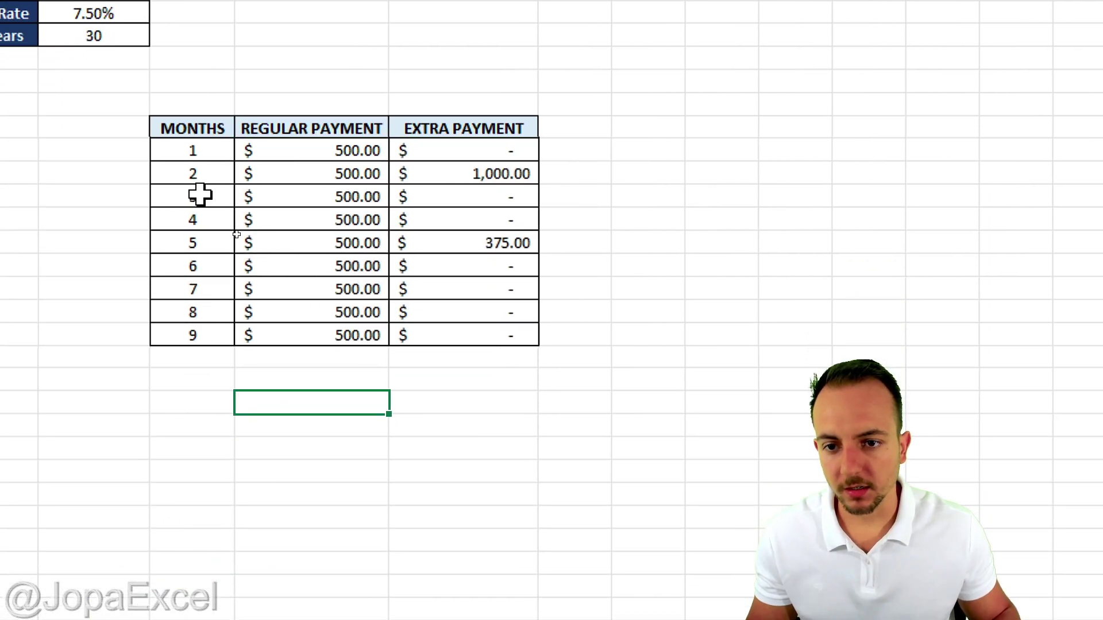
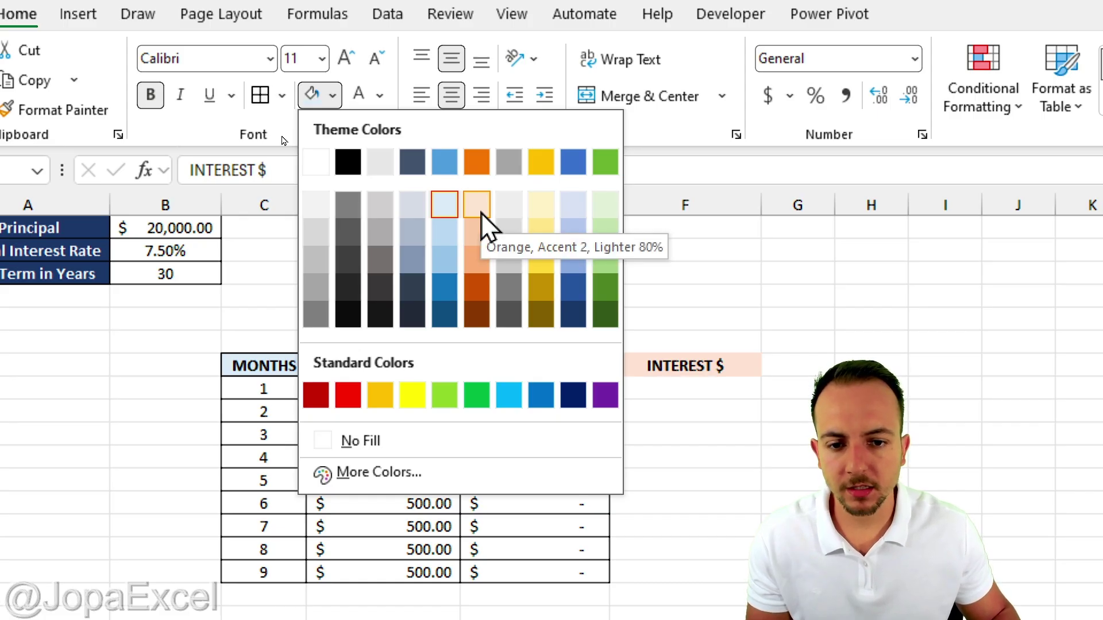
Format the INTEREST $ column F7:F16 with an Orange, Accent 2, Lighter 80% header fill, Accounting number format and all borders
{"action": "left_click", "coordinate": [481, 212]}
{"action": "left_click_drag", "start_coordinate": [701, 365], "coordinate": [692, 568]}
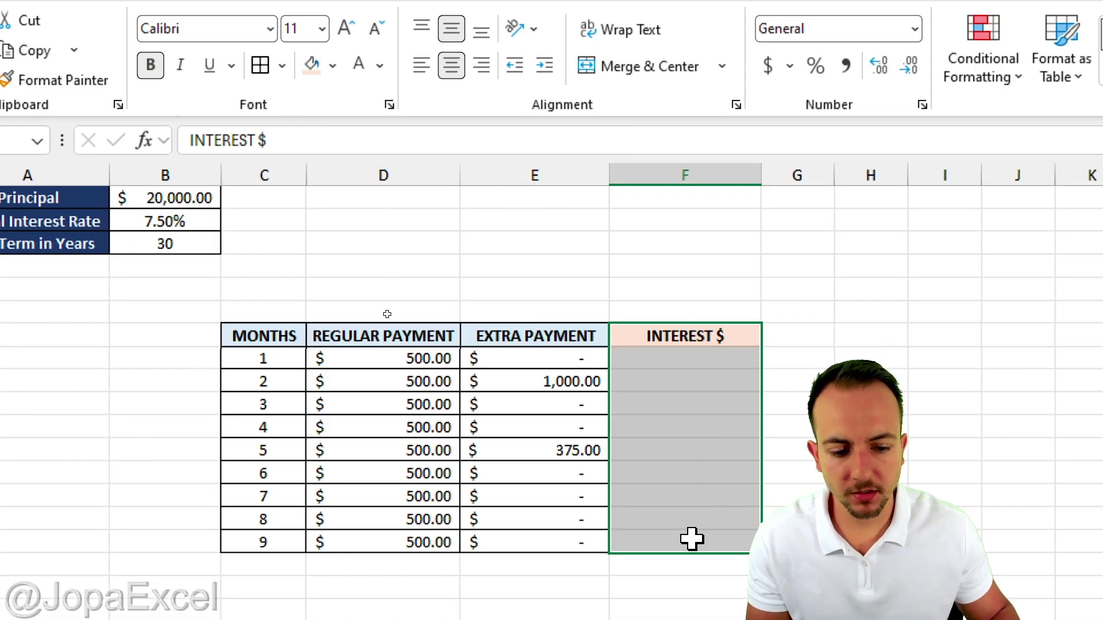
{"action": "left_click", "coordinate": [773, 77]}
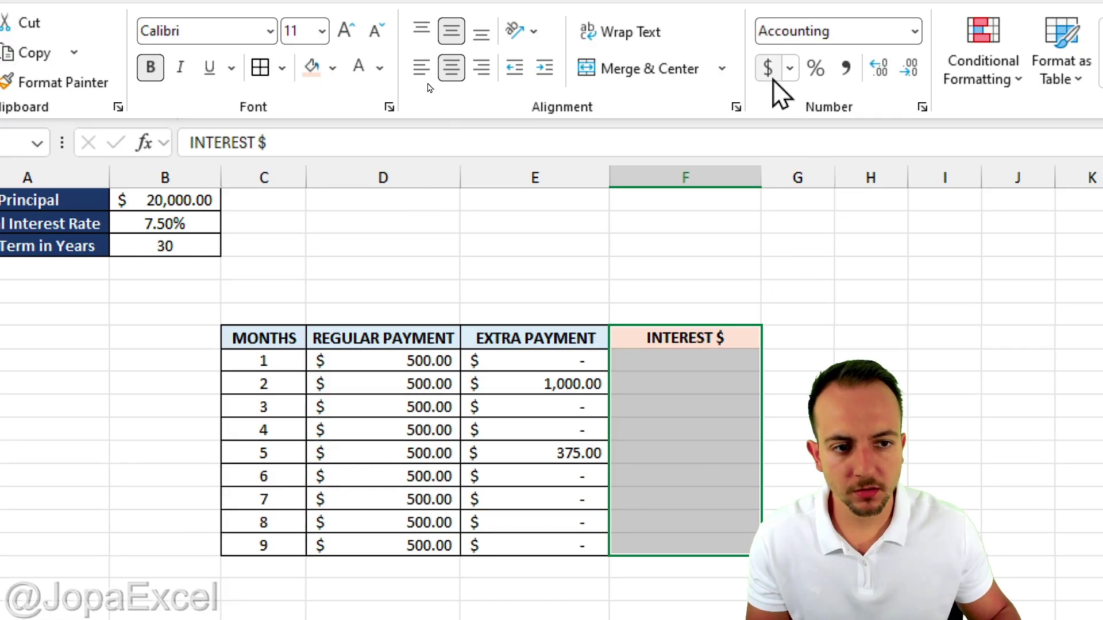
{"action": "left_click", "coordinate": [266, 109]}
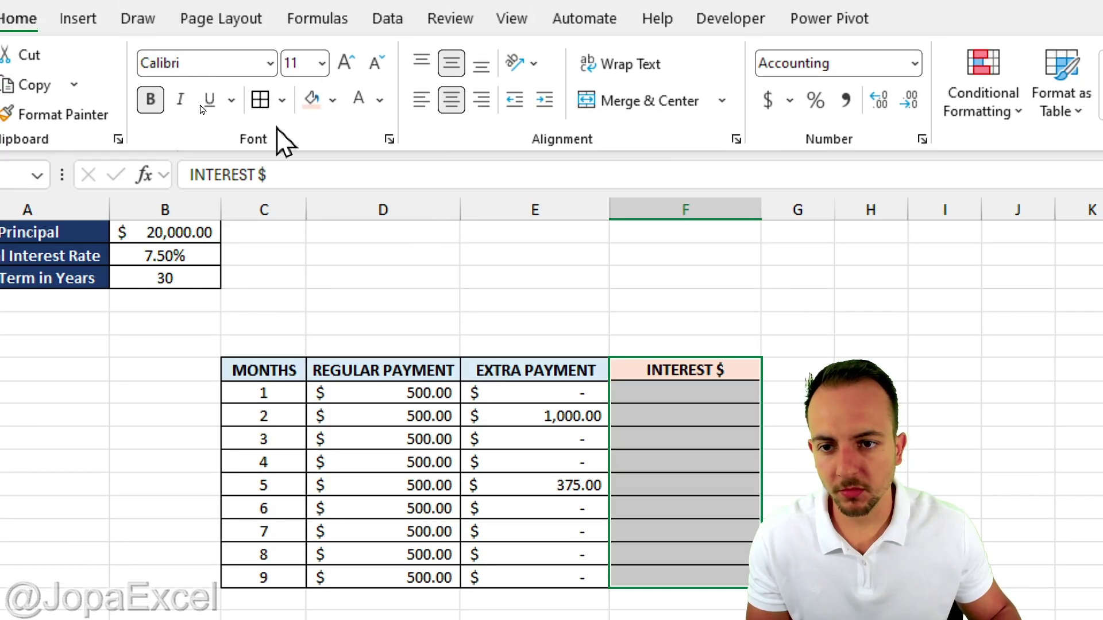
{"action": "left_click", "coordinate": [787, 367]}
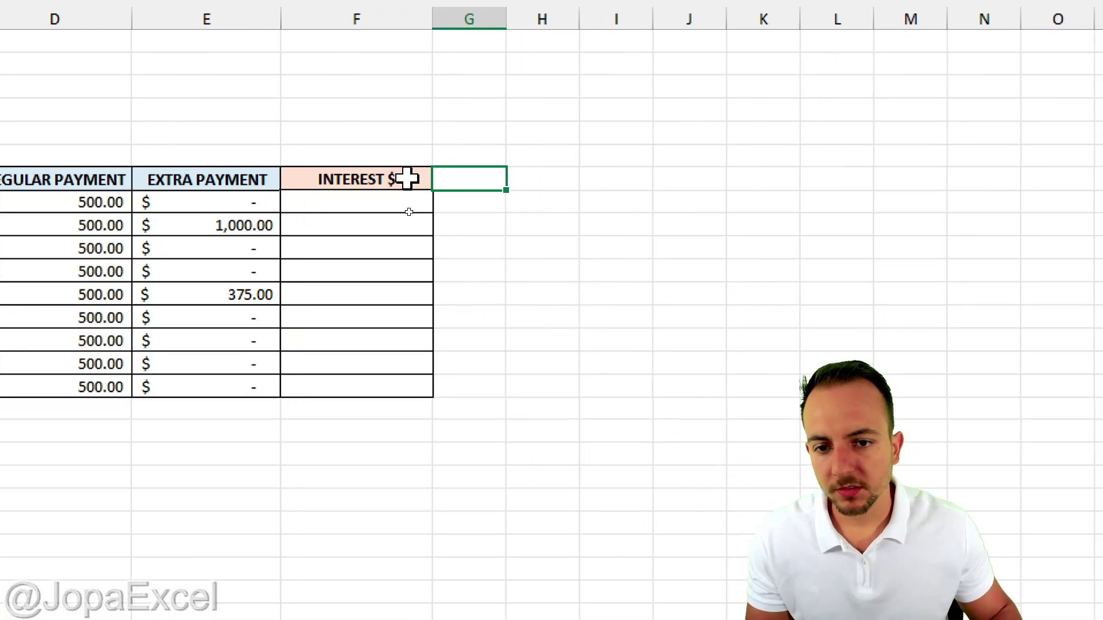
Enter the header "PRINCIPAL" in G7 and widen column G to about twice its width
{"action": "left_click", "coordinate": [377, 201]}
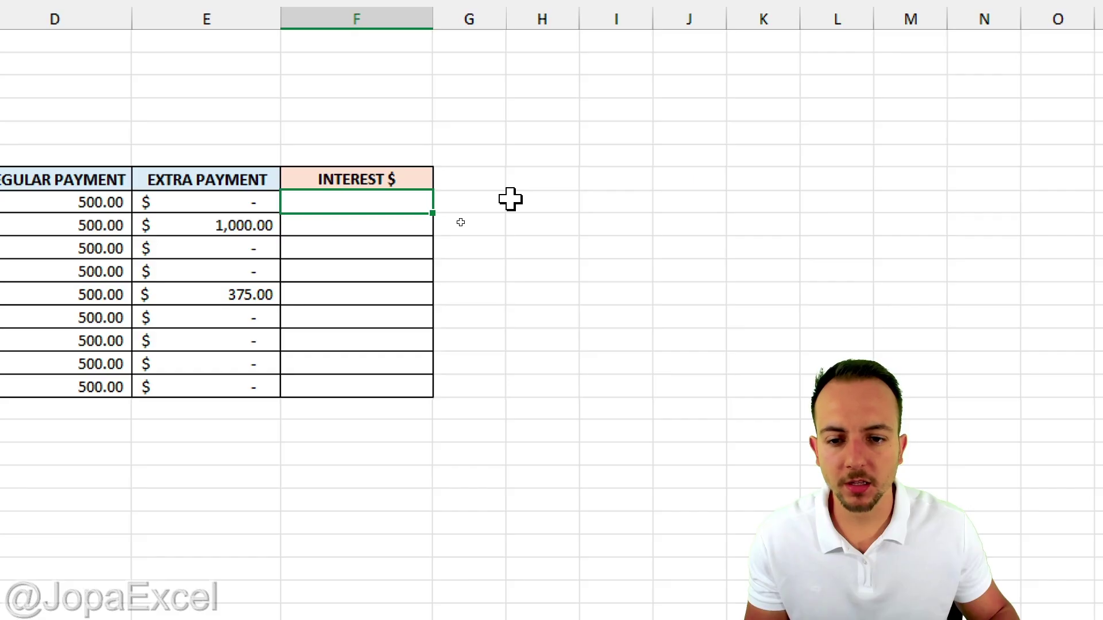
{"action": "scroll", "coordinate": [894, 239], "scroll_direction": "right", "scroll_amount": 3}
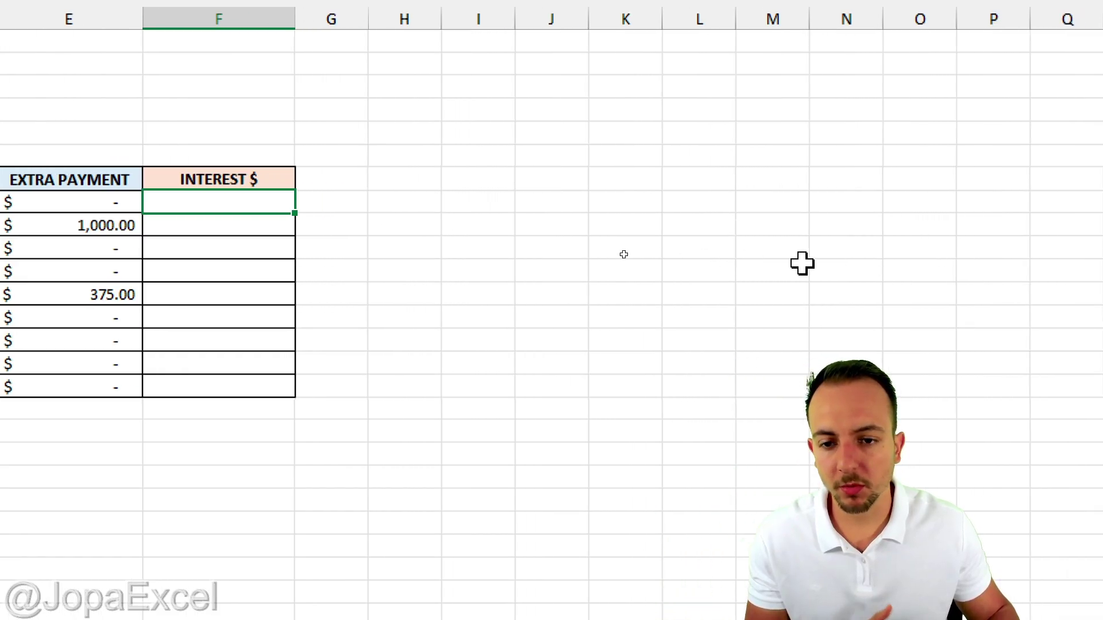
{"action": "left_click", "coordinate": [347, 183]}
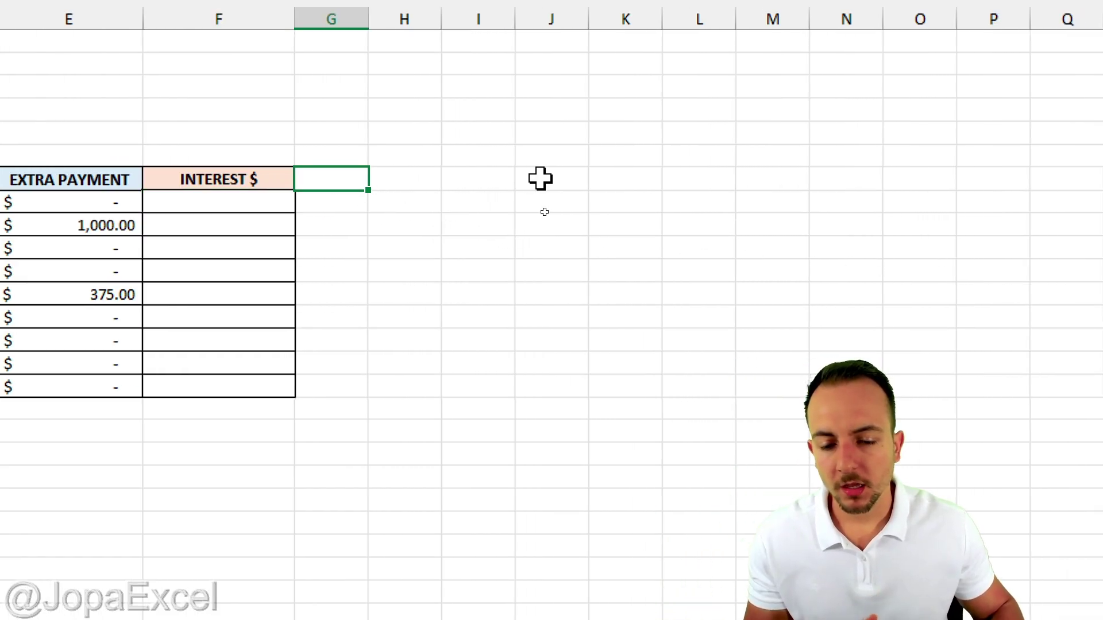
{"action": "type", "text": "P"}
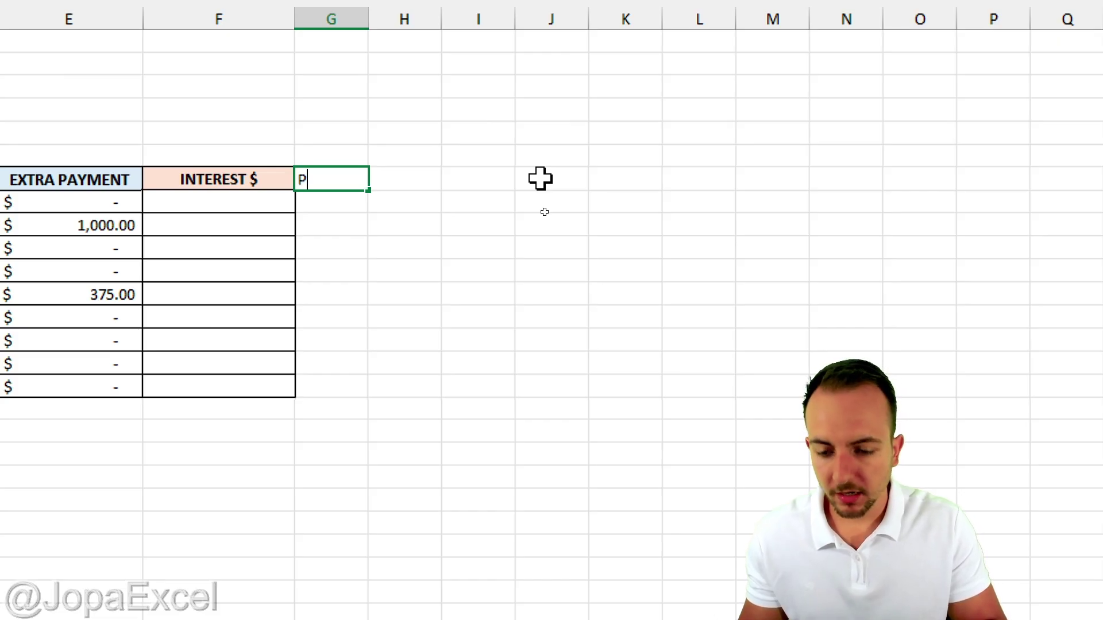
{"action": "type", "text": "RINCIPAL"}
{"action": "key", "text": "Return"}
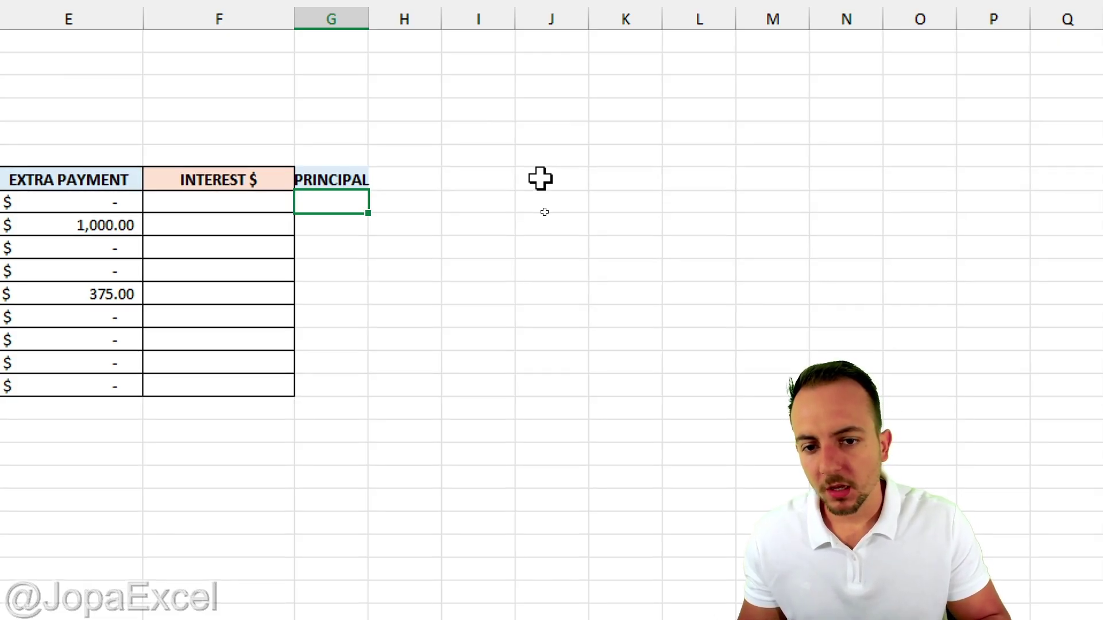
{"action": "left_click_drag", "start_coordinate": [368, 53], "coordinate": [439, 51]}
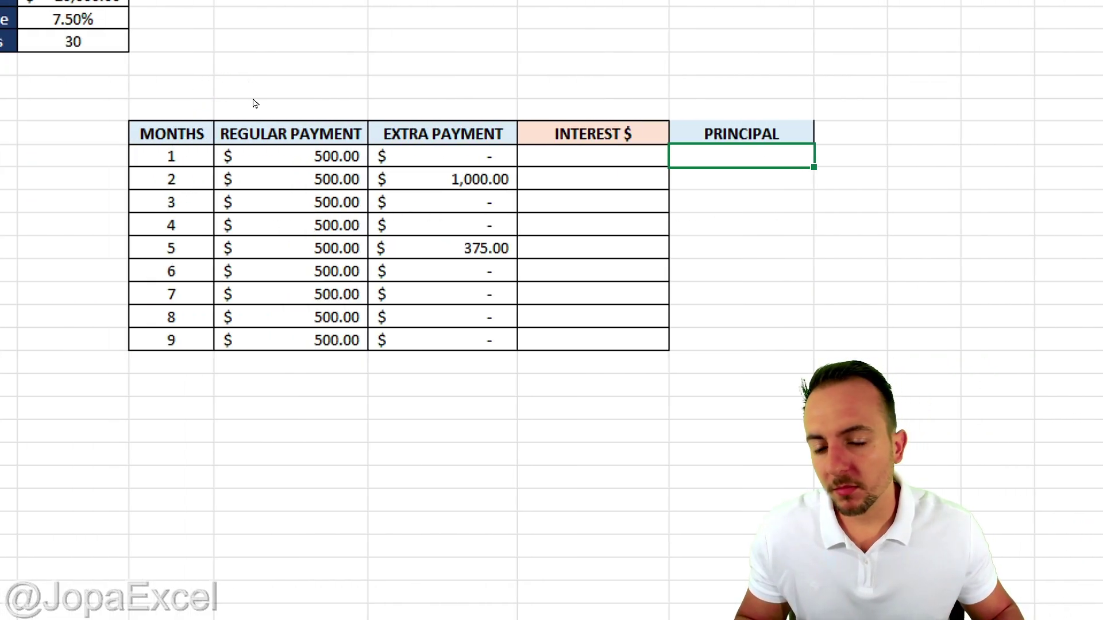
{"action": "left_click_drag", "start_coordinate": [210, 139], "coordinate": [375, 170]}
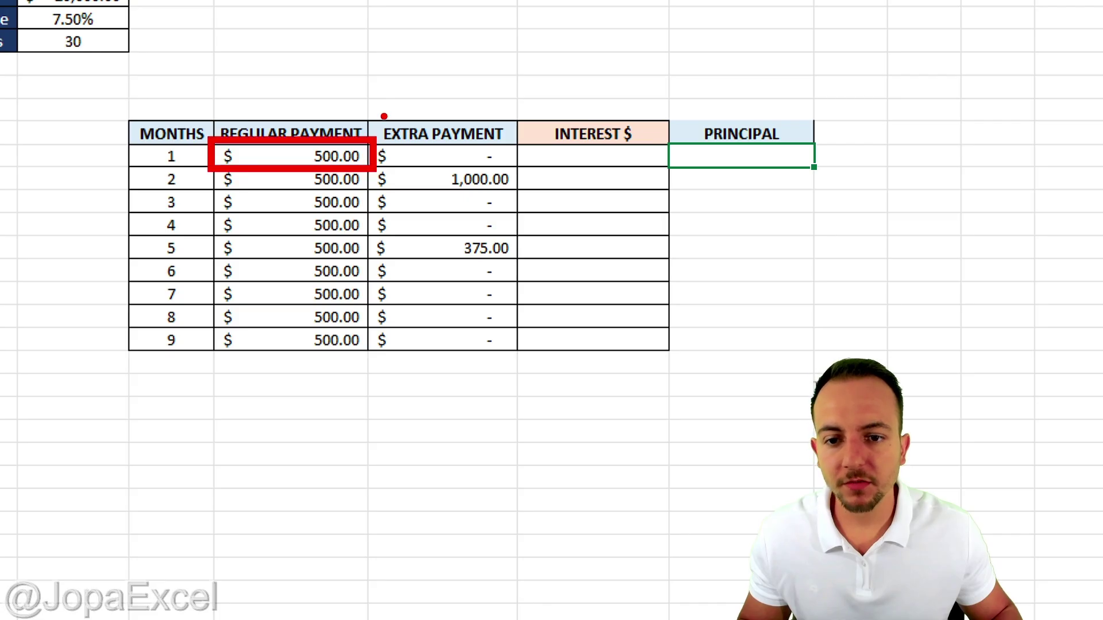
{"action": "left_click_drag", "start_coordinate": [371, 126], "coordinate": [407, 79]}
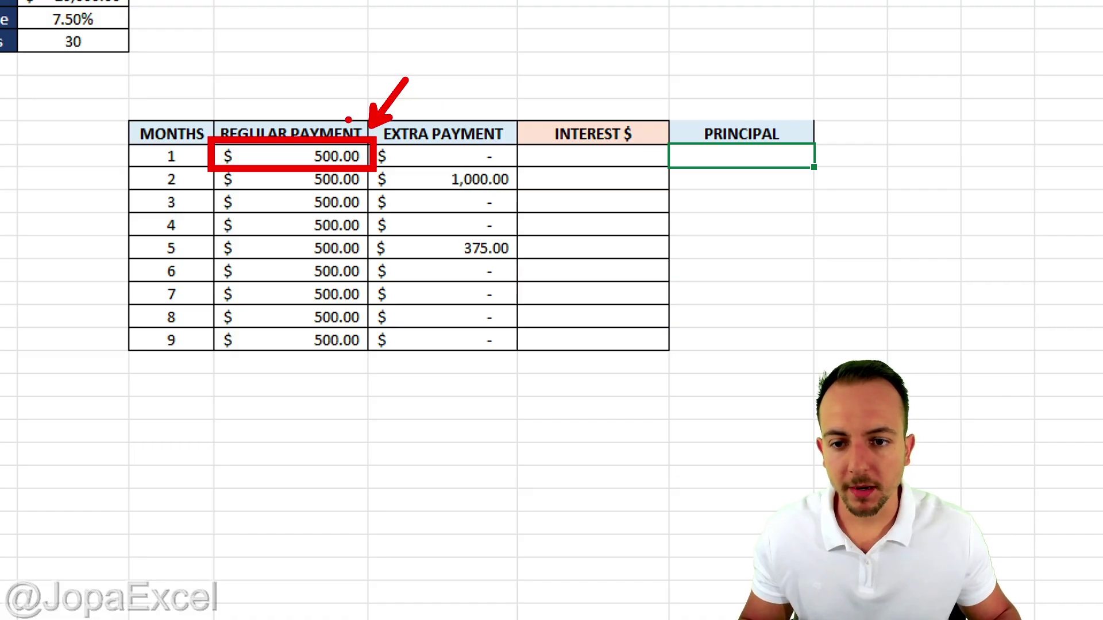
{"action": "key", "text": "Escape"}
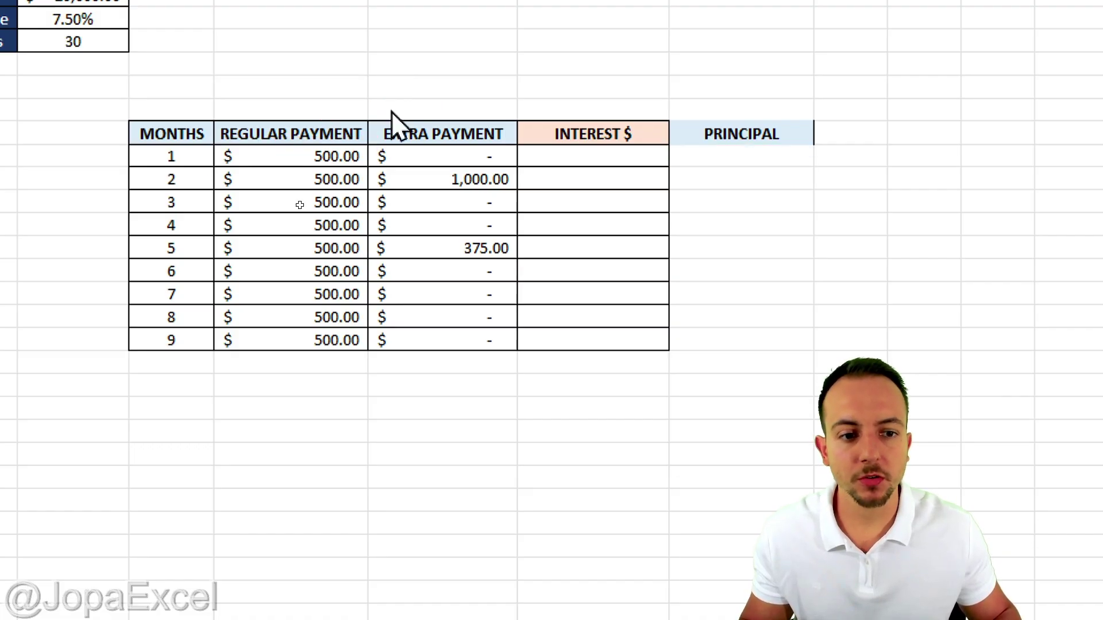
{"action": "left_click", "coordinate": [645, 136]}
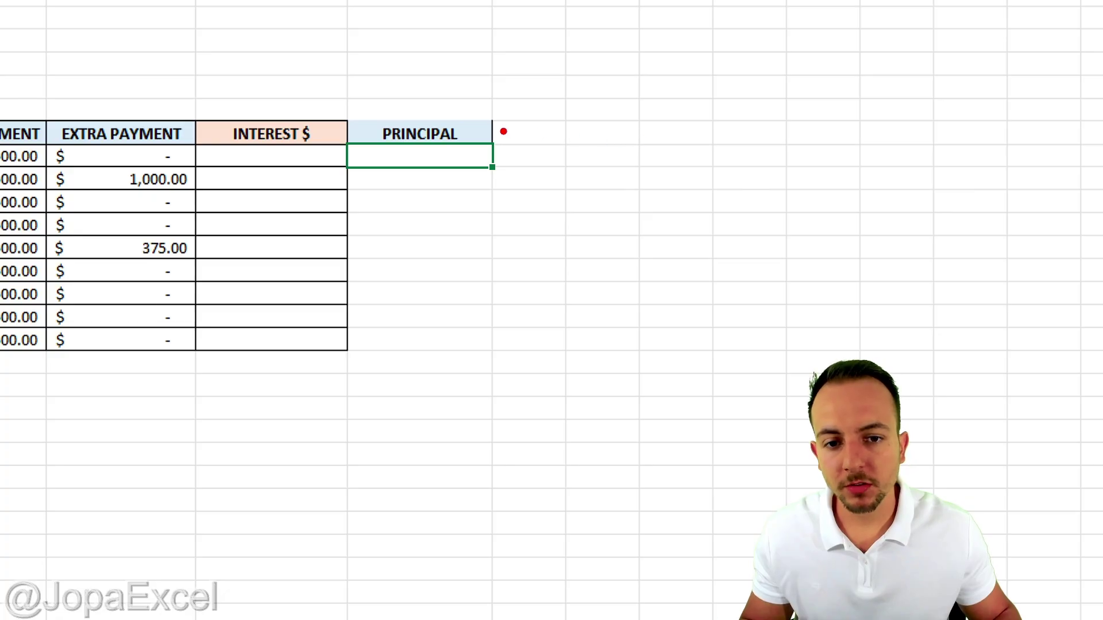
{"action": "left_click_drag", "start_coordinate": [504, 132], "coordinate": [580, 178]}
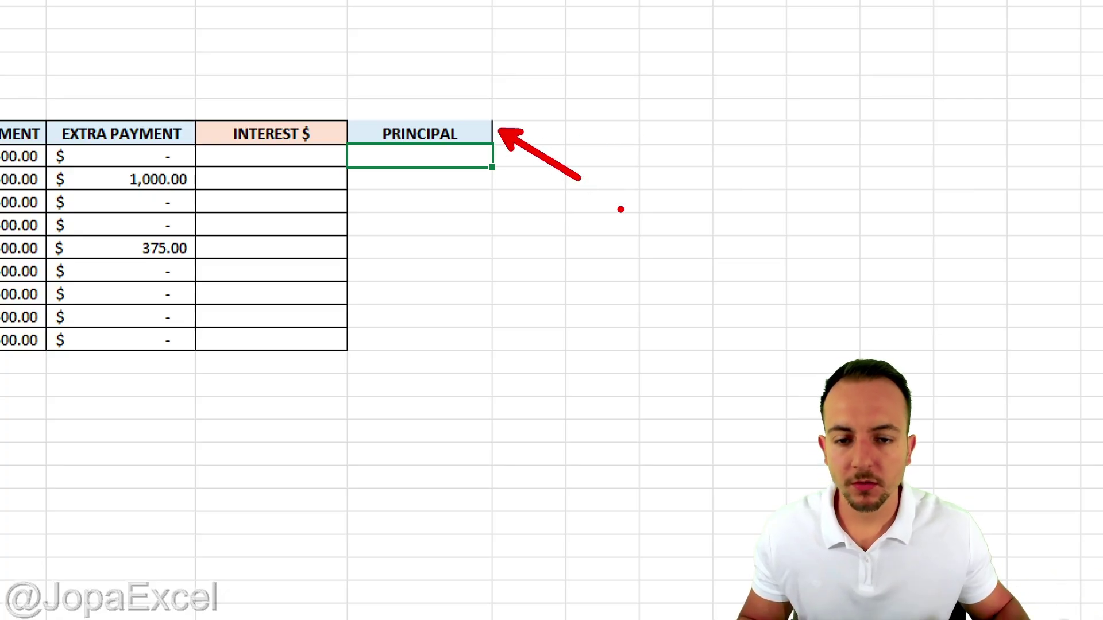
Apply the dollar Accounting number format and all borders to the PRINCIPAL column G7:G16
{"action": "mouse_move", "coordinate": [454, 112]}
{"action": "left_mouse_down"}
{"action": "mouse_move", "coordinate": [367, 151]}
{"action": "mouse_move", "coordinate": [490, 113]}
{"action": "mouse_move", "coordinate": [416, 298]}
{"action": "mouse_move", "coordinate": [407, 352]}
{"action": "left_mouse_up"}
{"action": "key", "text": "Escape"}
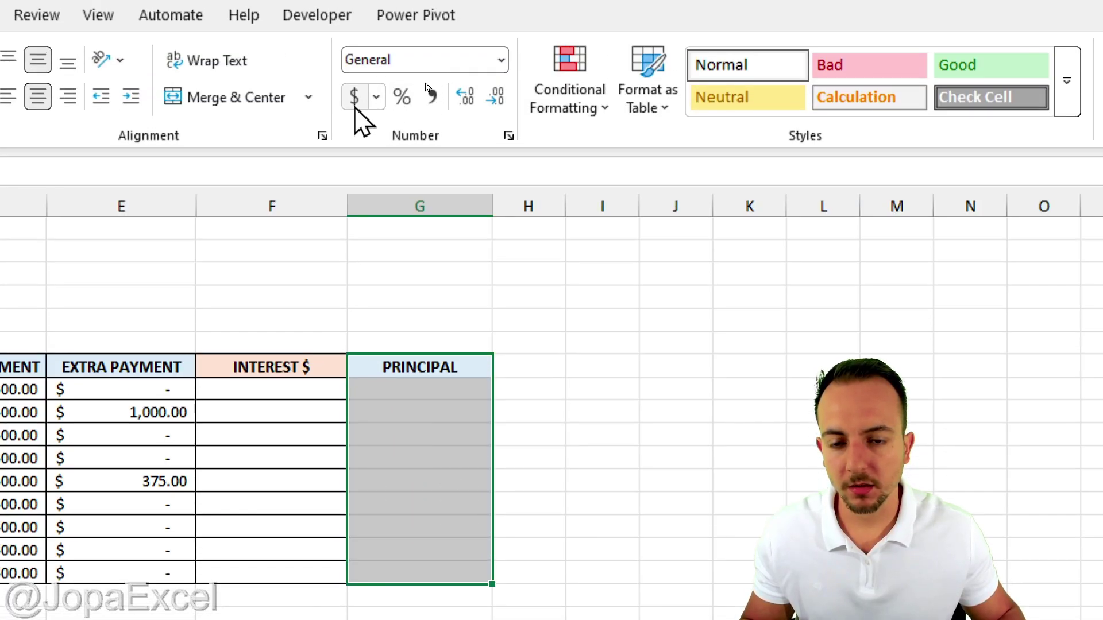
{"action": "left_click", "coordinate": [354, 101]}
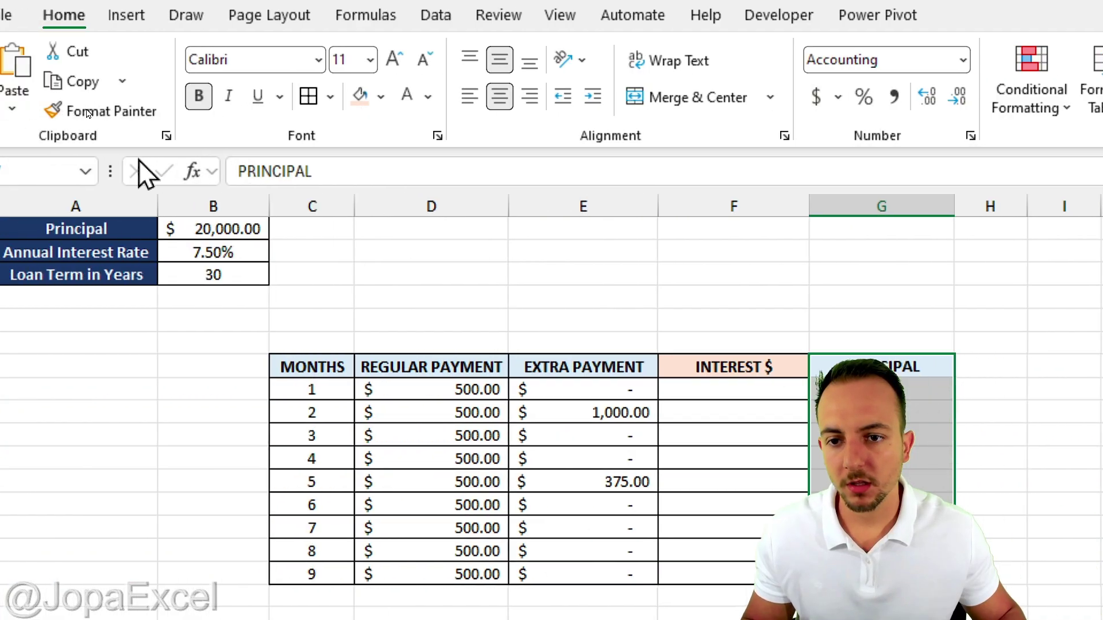
{"action": "left_click", "coordinate": [309, 96]}
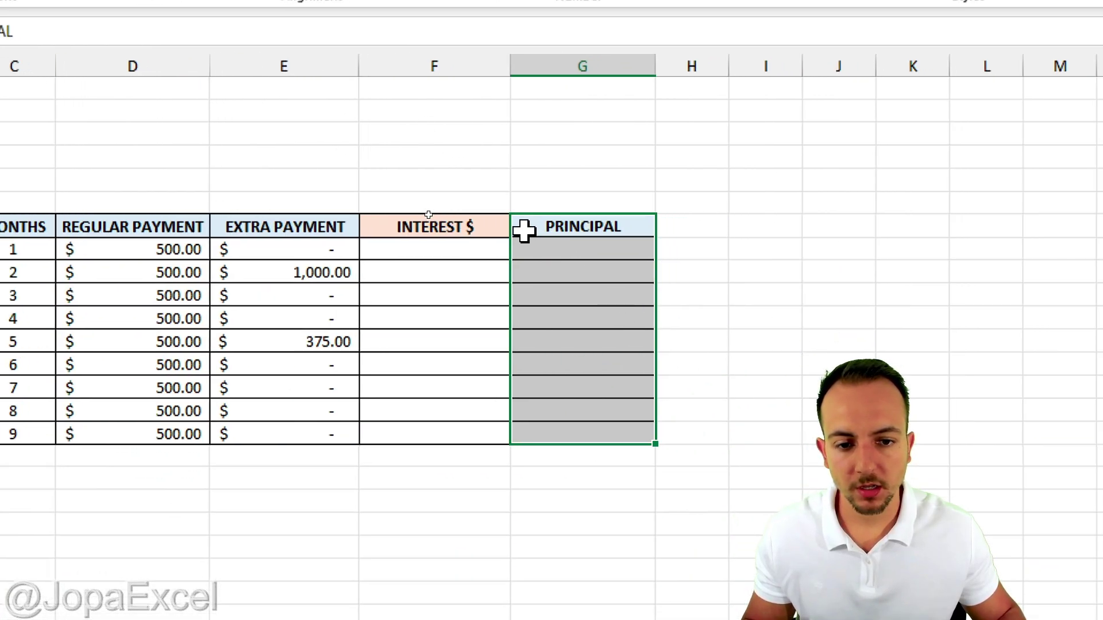
Fill the PRINCIPAL header cell G7 with the light yellow theme color
{"action": "left_click", "coordinate": [540, 255]}
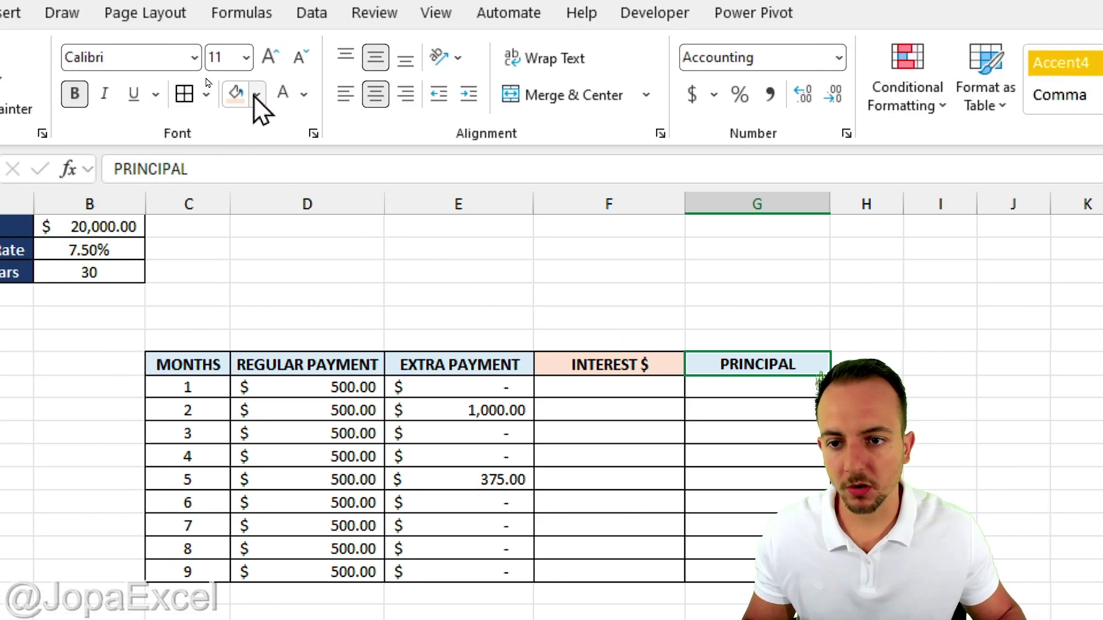
{"action": "left_click", "coordinate": [82, 0]}
{"action": "left_click", "coordinate": [473, 201]}
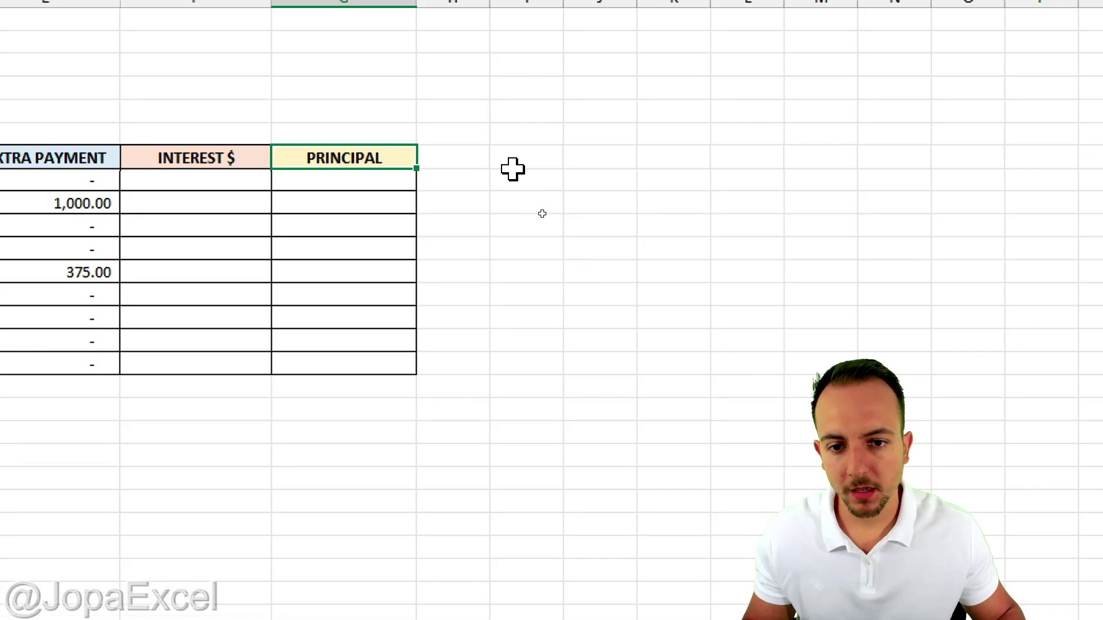
Enter the header "REMAINING BALANCE" in H7 and widen column H to fit the full text
{"action": "left_click", "coordinate": [760, 362]}
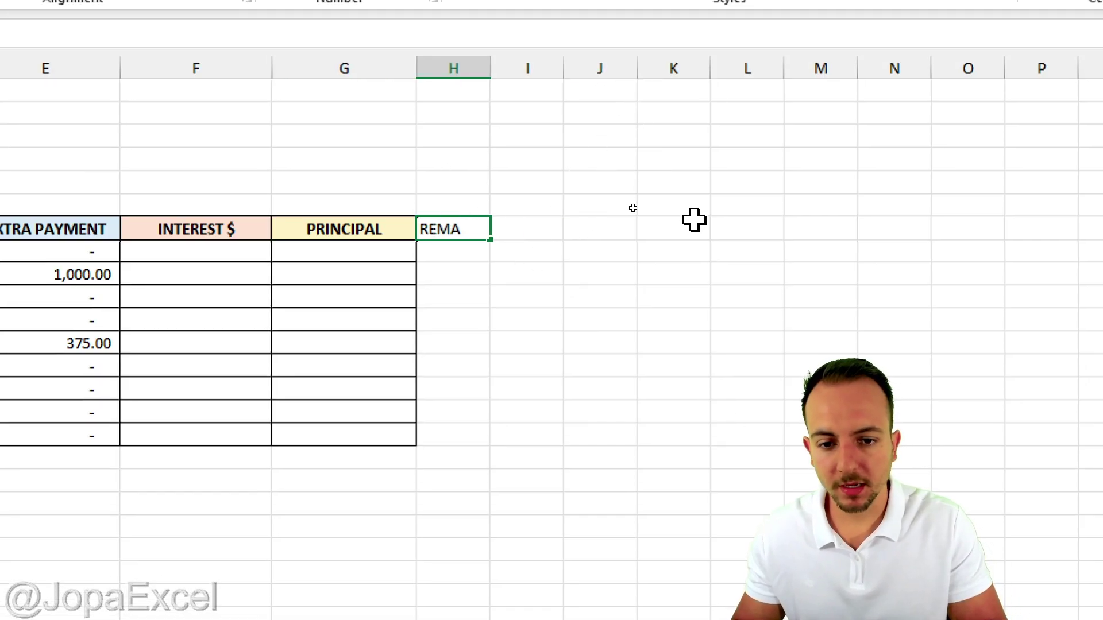
{"action": "type", "text": "REMAININF"}
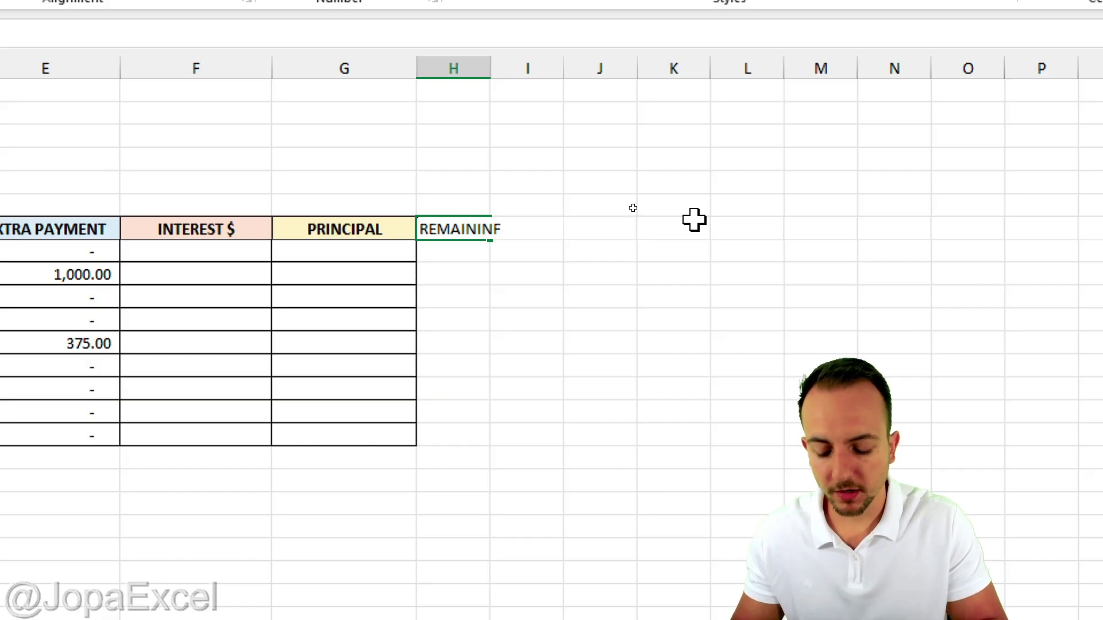
{"action": "type", "text": " BALANCE"}
{"action": "key", "text": "Return"}
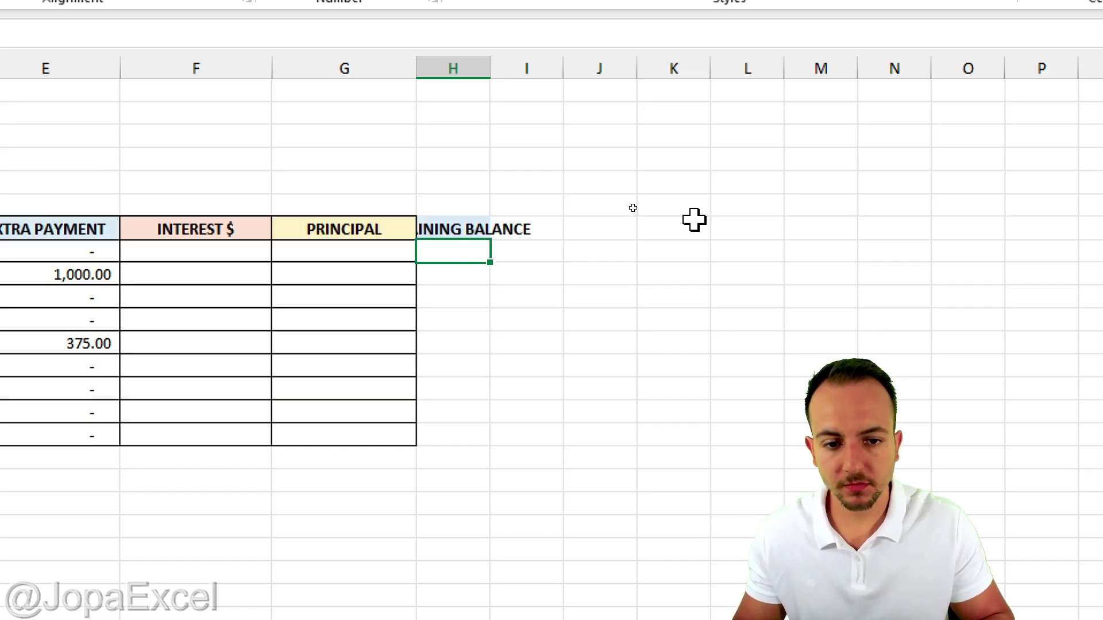
{"action": "left_click_drag", "start_coordinate": [489, 79], "coordinate": [593, 71]}
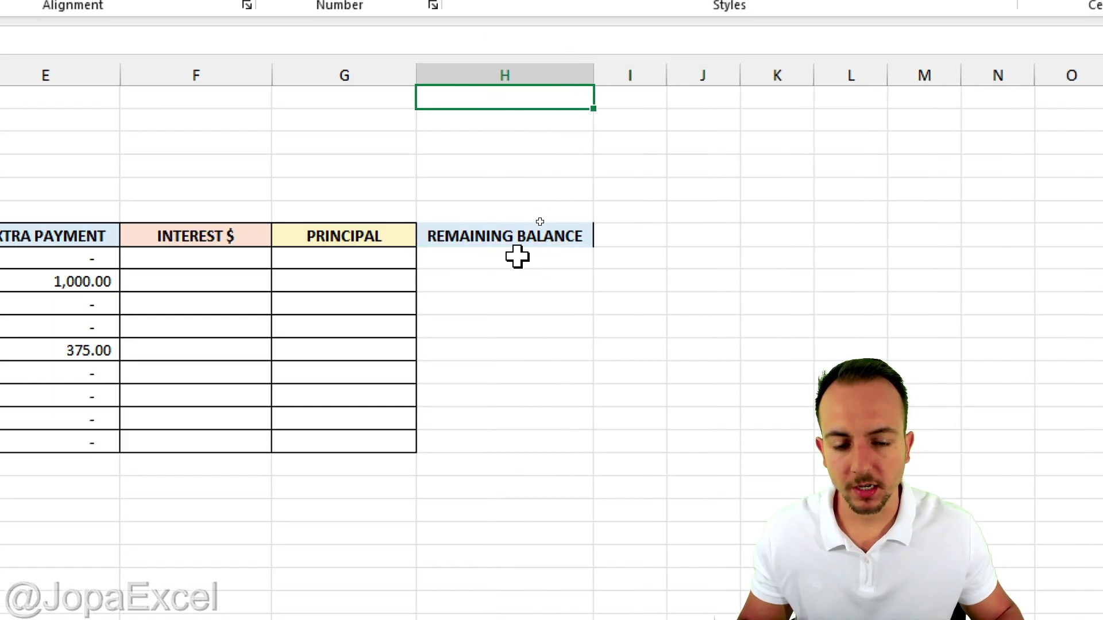
Apply all borders and the dollar Accounting number format to the REMAINING BALANCE column H7:H16
{"action": "left_click_drag", "start_coordinate": [497, 235], "coordinate": [481, 412]}
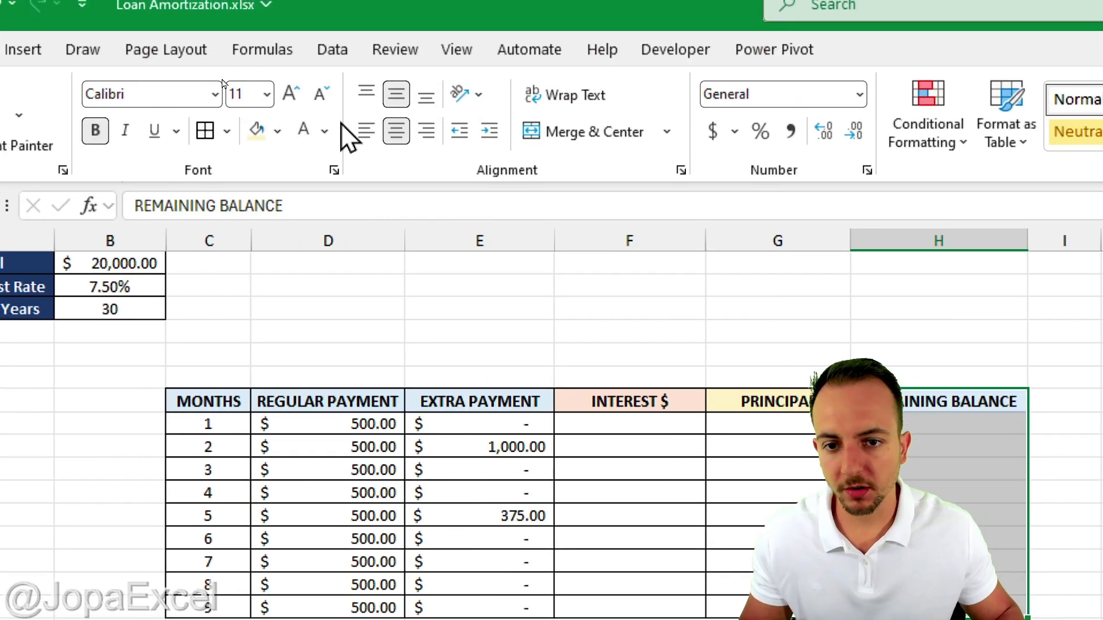
{"action": "left_click", "coordinate": [207, 132]}
{"action": "left_click", "coordinate": [725, 144]}
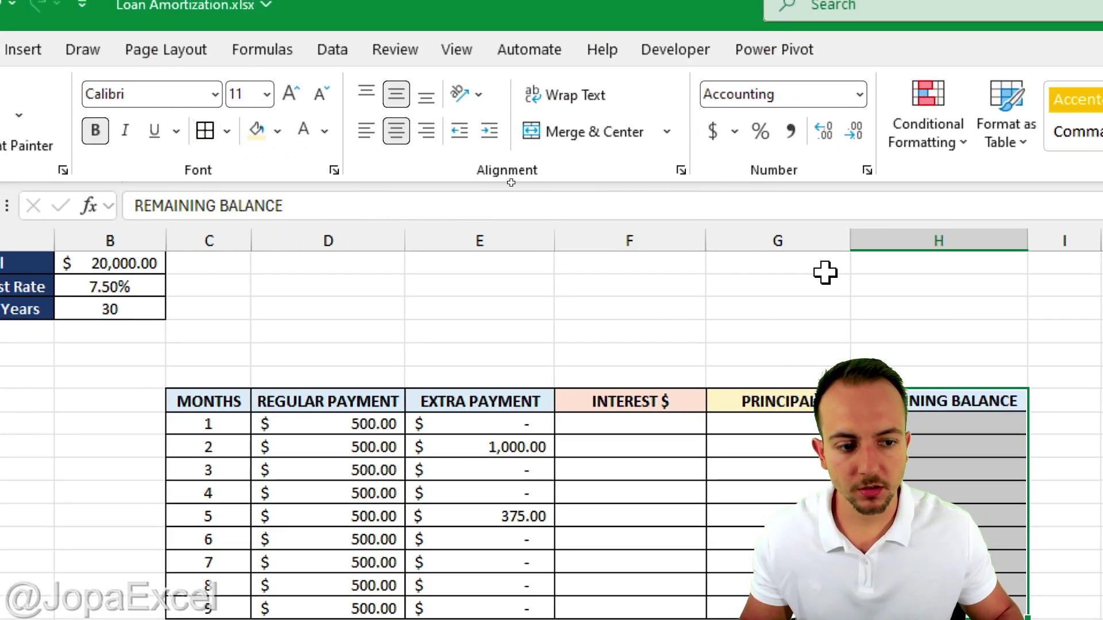
{"action": "left_click", "coordinate": [936, 379]}
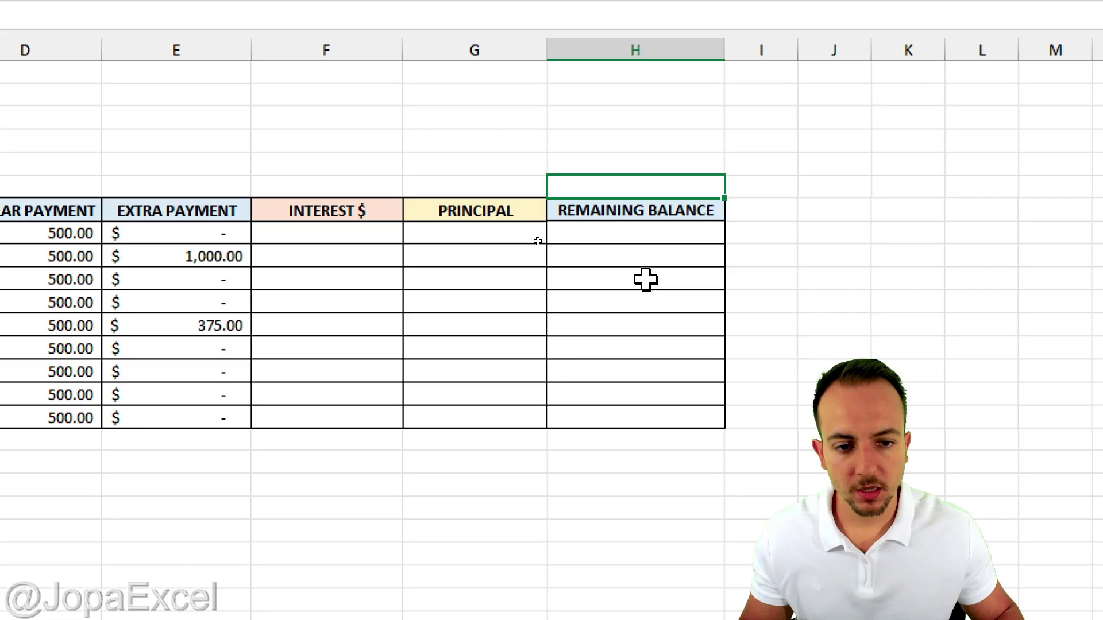
Enter the formula =$B$1 in H8, referencing the loan principal as an absolute cell
{"action": "left_click", "coordinate": [615, 234]}
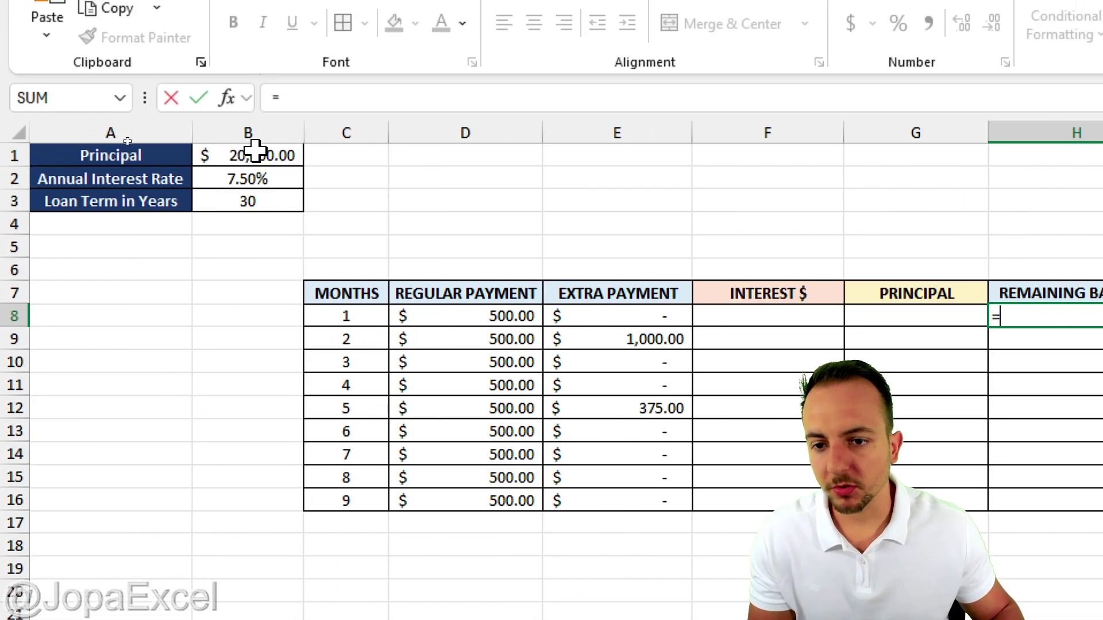
{"action": "left_click", "coordinate": [256, 152]}
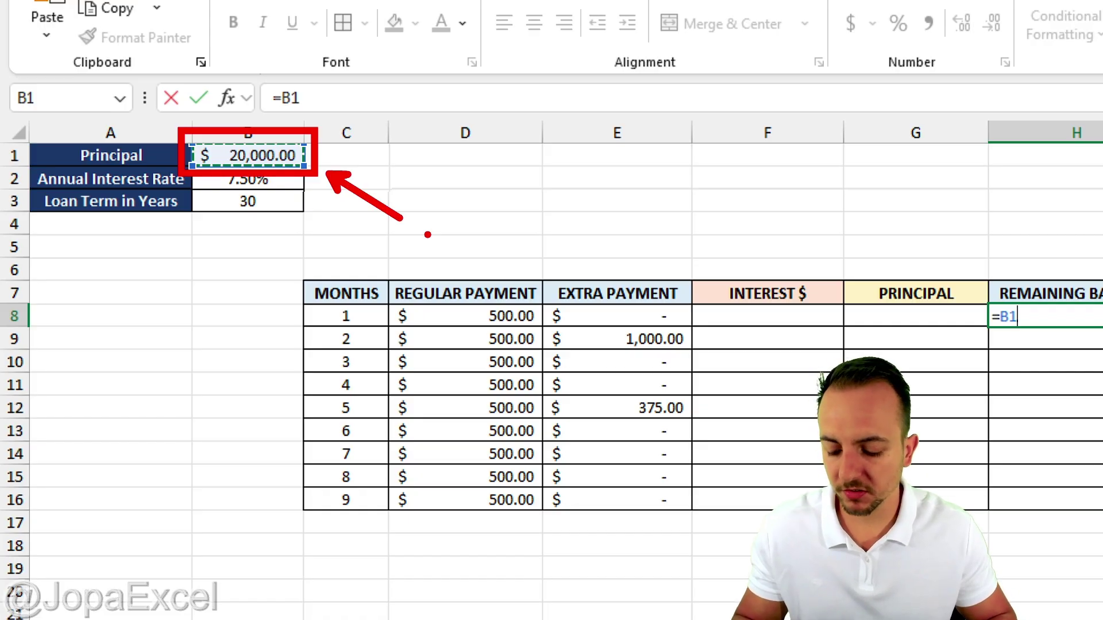
{"action": "type", "text": "t"}
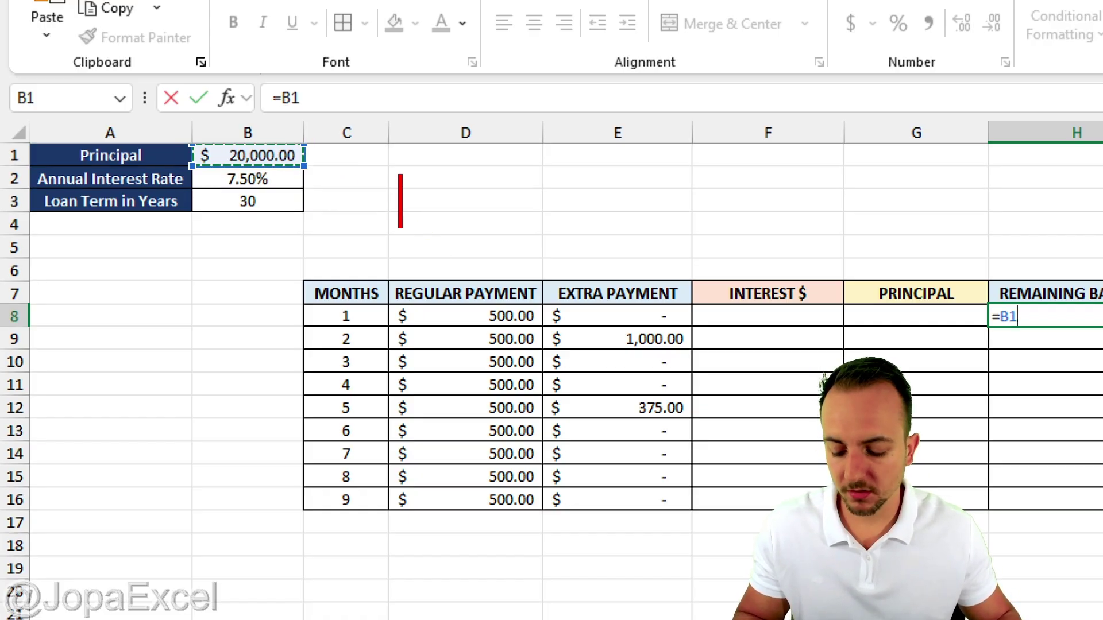
{"action": "type", "text": "F4"}
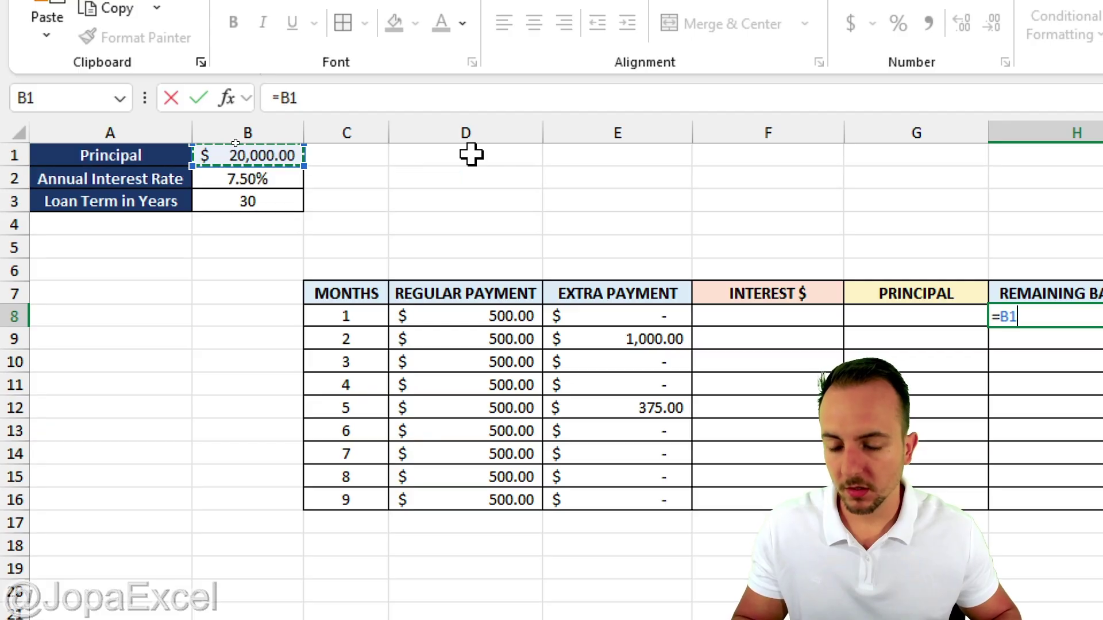
{"action": "key", "text": "F4"}
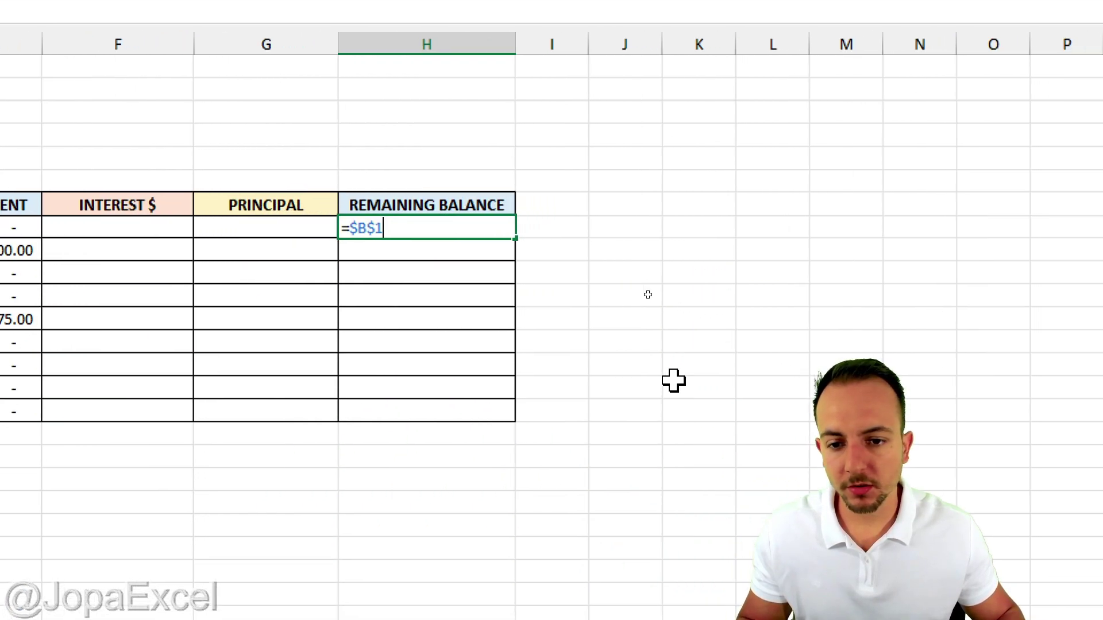
{"action": "left_click_drag", "start_coordinate": [347, 245], "coordinate": [319, 285]}
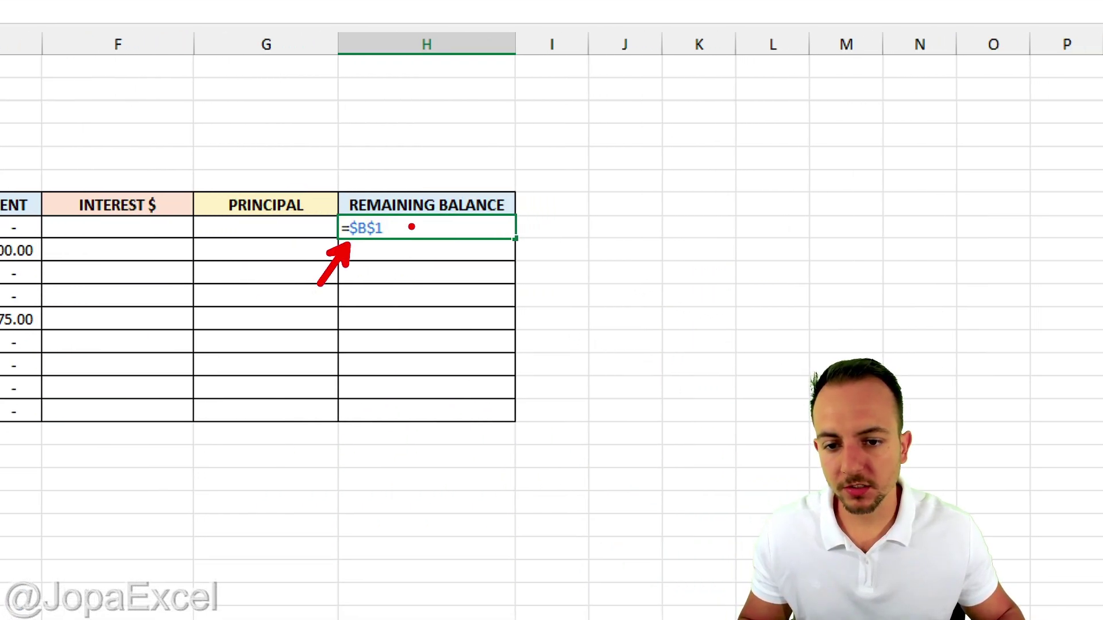
{"action": "left_click_drag", "start_coordinate": [377, 215], "coordinate": [436, 175]}
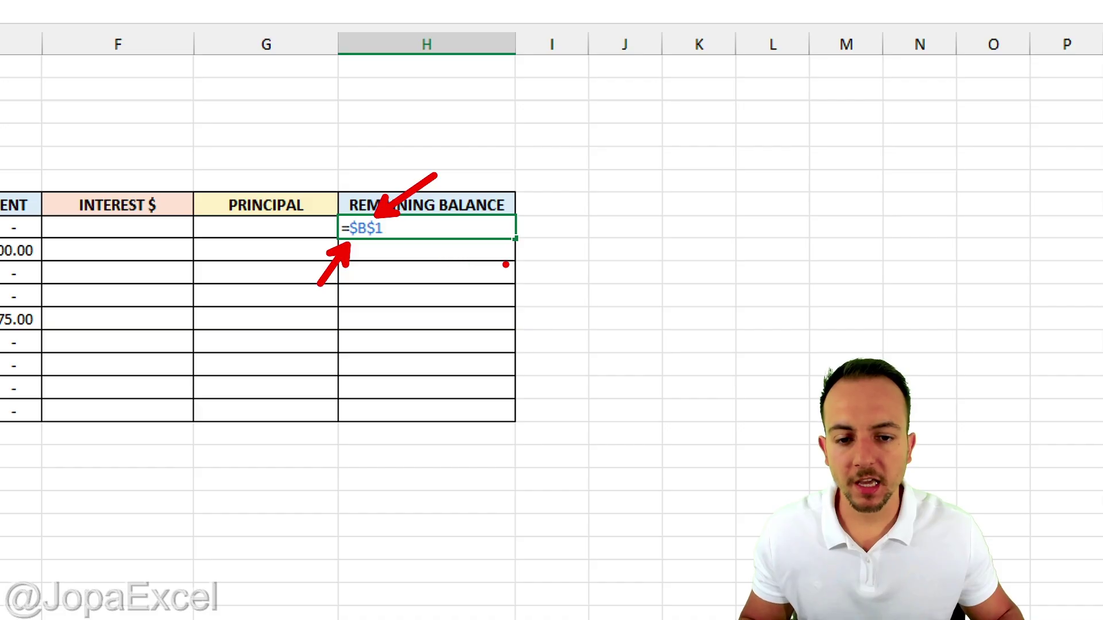
{"action": "left_click_drag", "start_coordinate": [520, 218], "coordinate": [535, 244]}
{"action": "left_click_drag", "start_coordinate": [533, 362], "coordinate": [532, 286]}
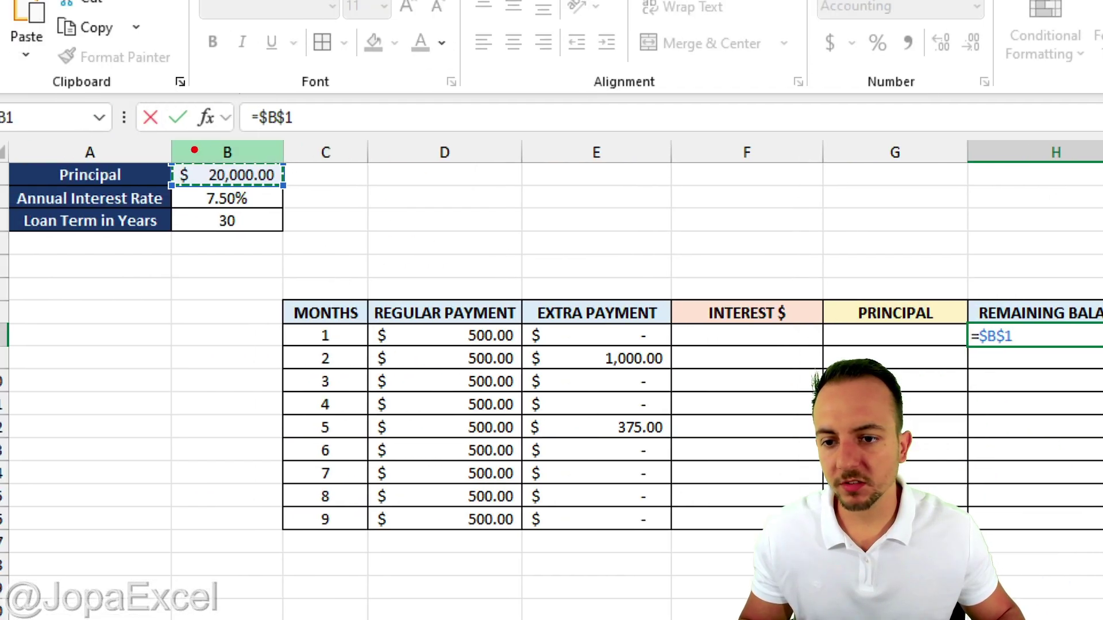
{"action": "mouse_move", "coordinate": [163, 152]}
{"action": "left_mouse_down"}
{"action": "mouse_move", "coordinate": [290, 193]}
{"action": "mouse_move", "coordinate": [343, 229]}
{"action": "left_mouse_up"}
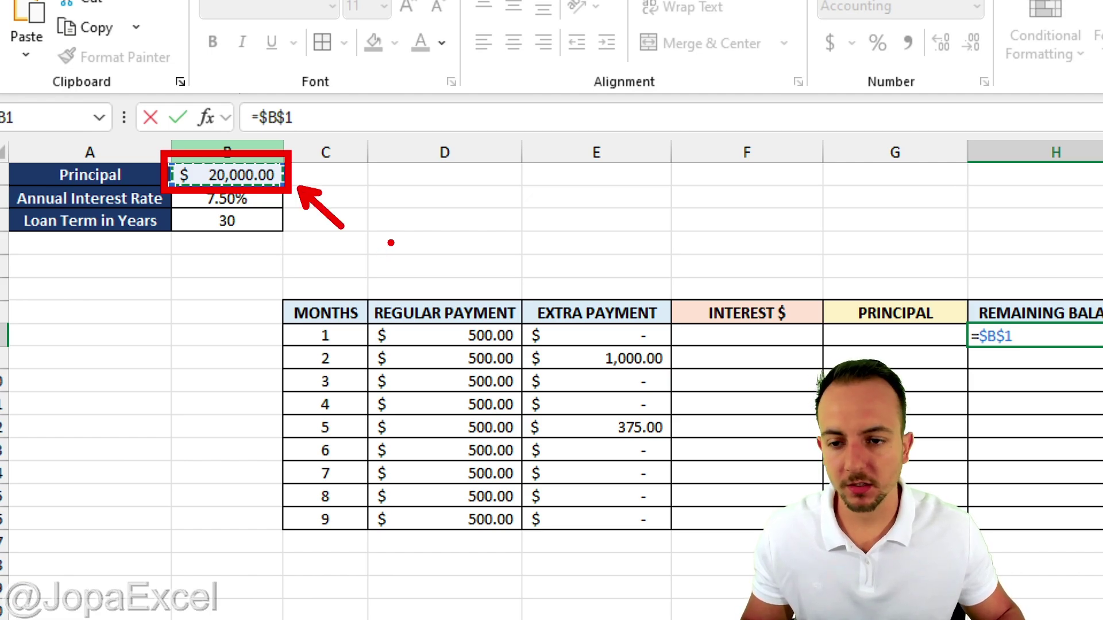
{"action": "left_click_drag", "start_coordinate": [228, 295], "coordinate": [236, 211]}
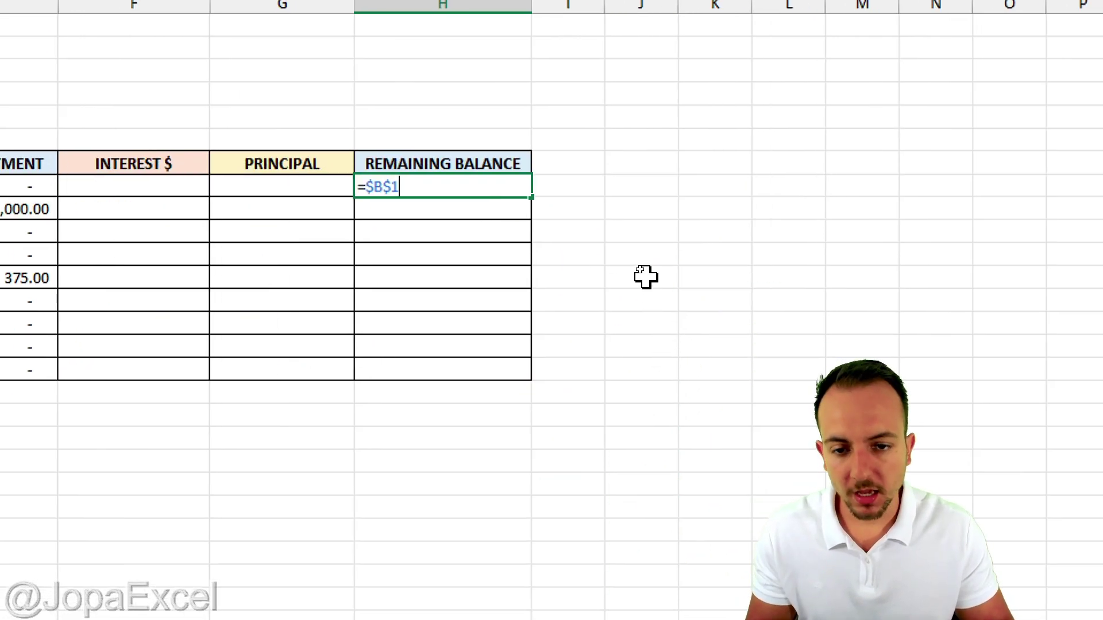
{"action": "key", "text": "Return"}
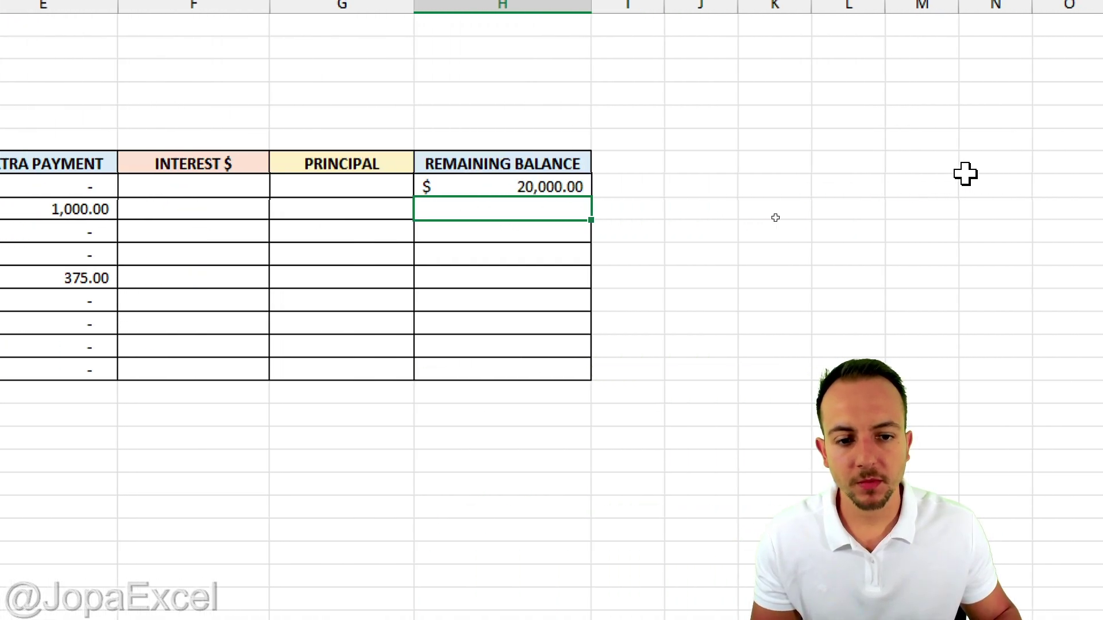
Extend the H8 formula to =$B$1*$B$2/12, multiplying the principal by the monthly share of the annual interest rate
{"action": "left_click", "coordinate": [561, 183]}
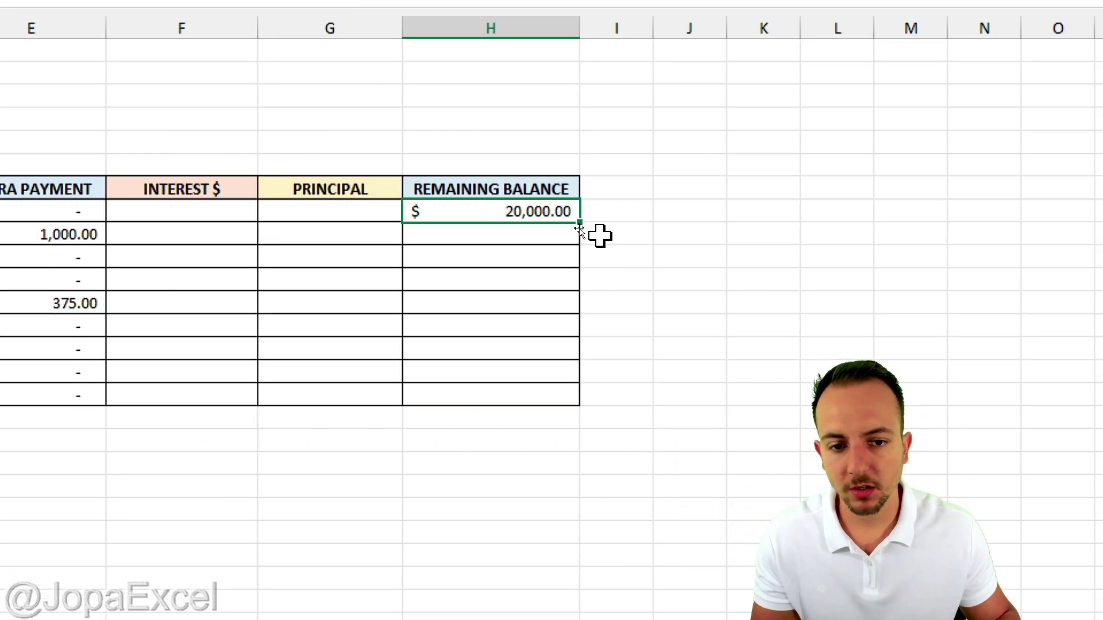
{"action": "type", "text": "=$B$1"}
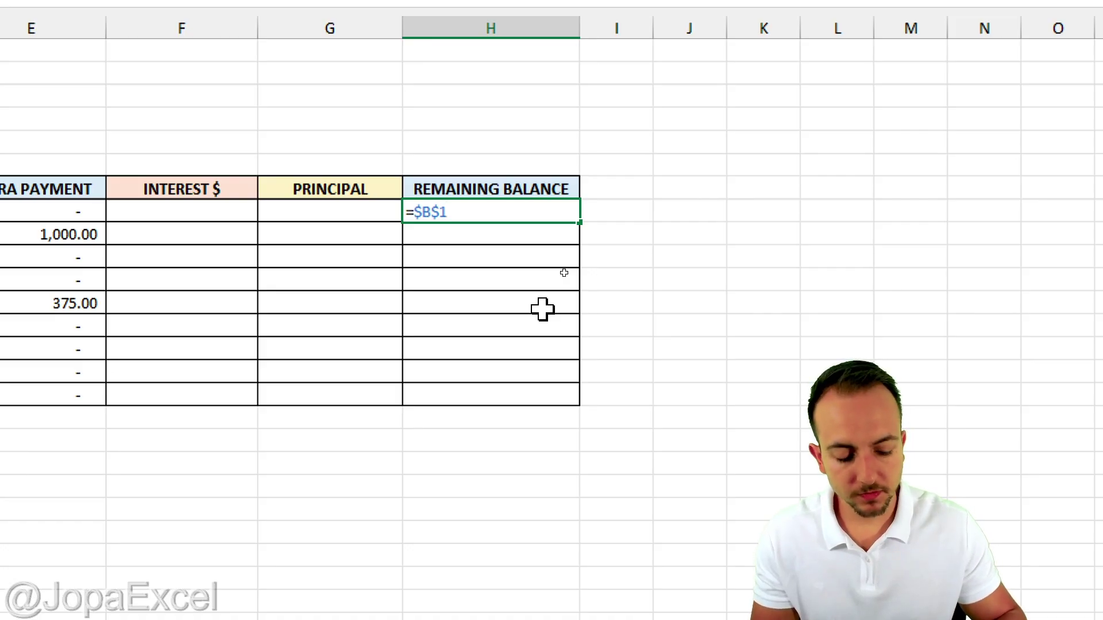
{"action": "type", "text": "*"}
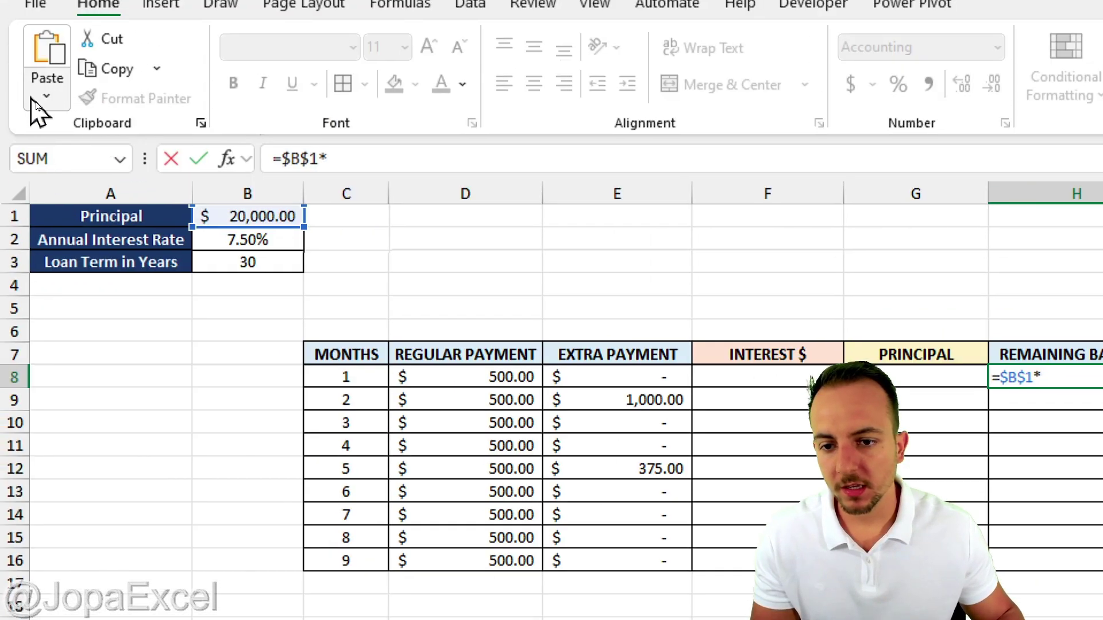
{"action": "left_click", "coordinate": [272, 237]}
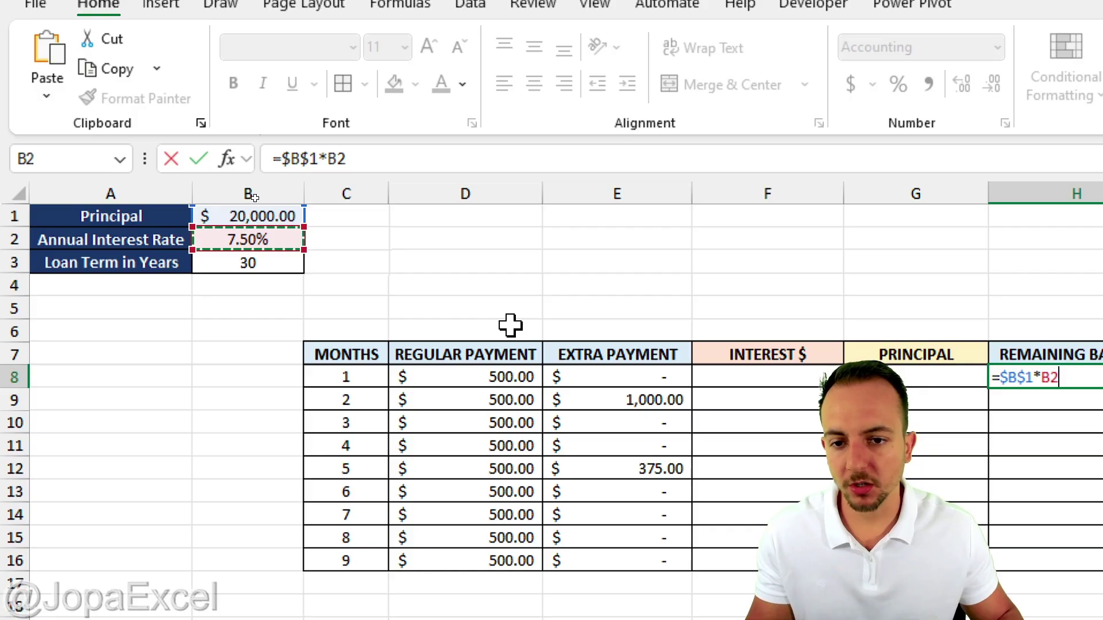
{"action": "key", "text": "F4"}
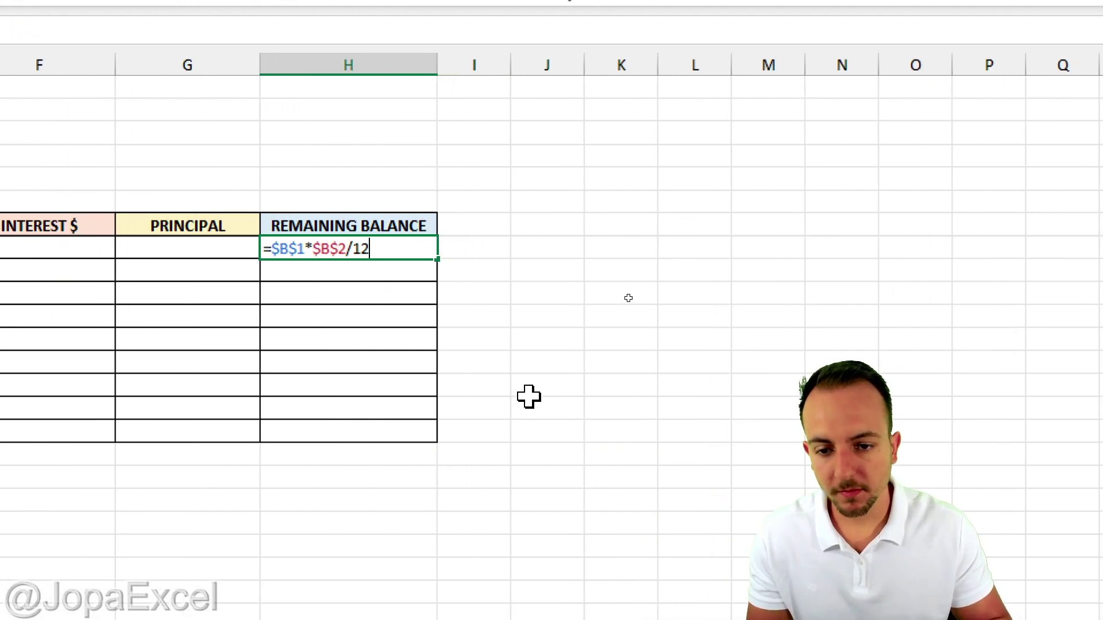
{"action": "key", "text": "Return"}
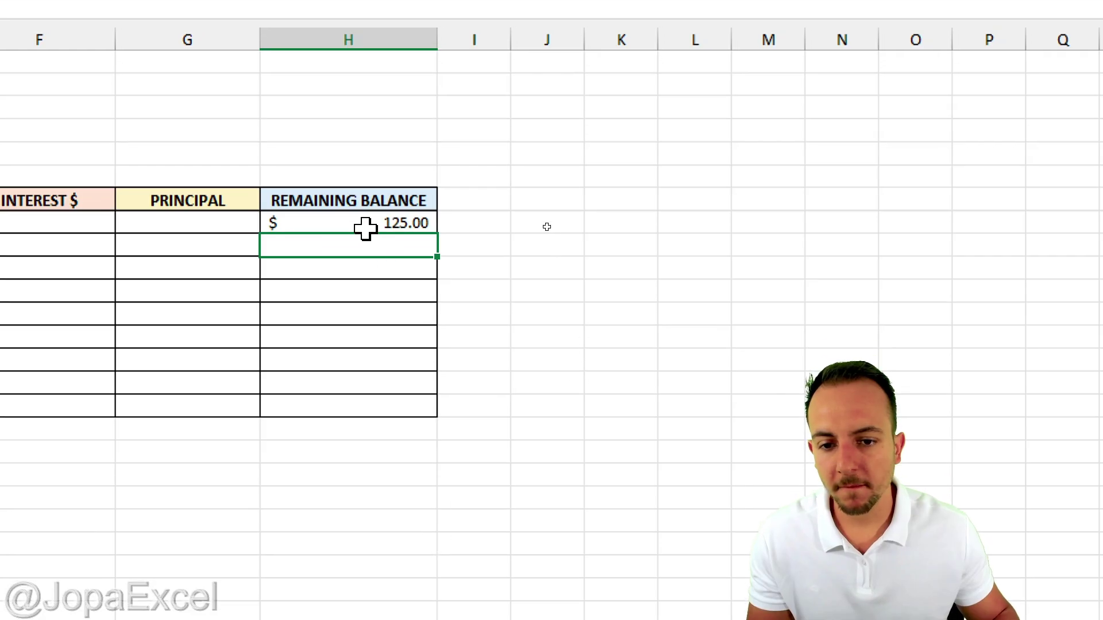
Put the interest calculation in H8 in parentheses and add the principal, making the formula =($B$1*$B$2/12)+$B$1
{"action": "left_click", "coordinate": [360, 250]}
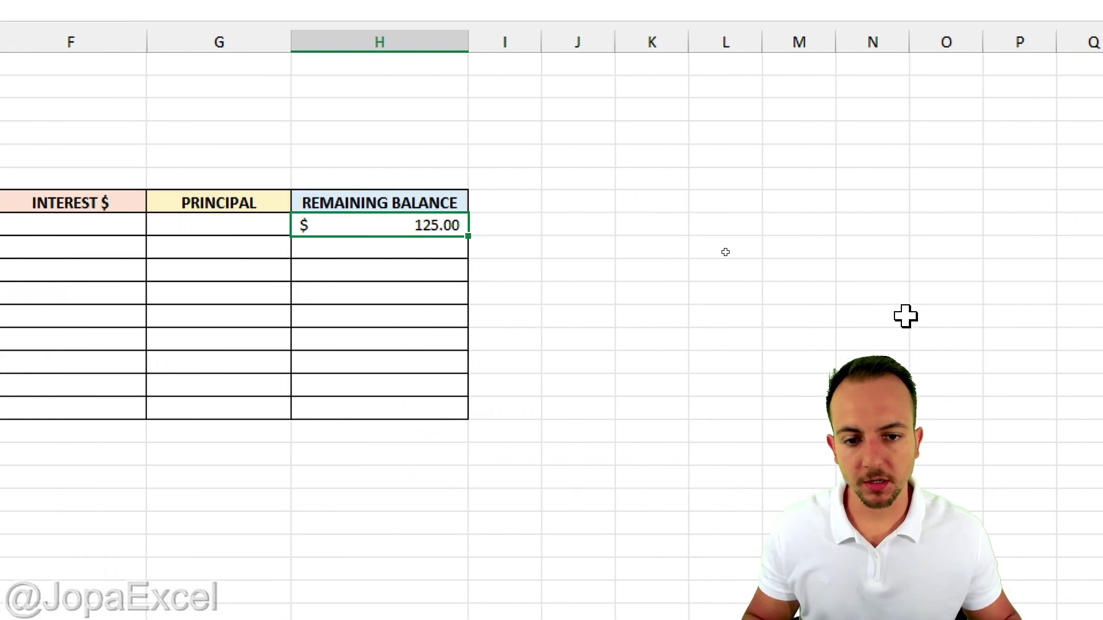
{"action": "double_click", "coordinate": [451, 229]}
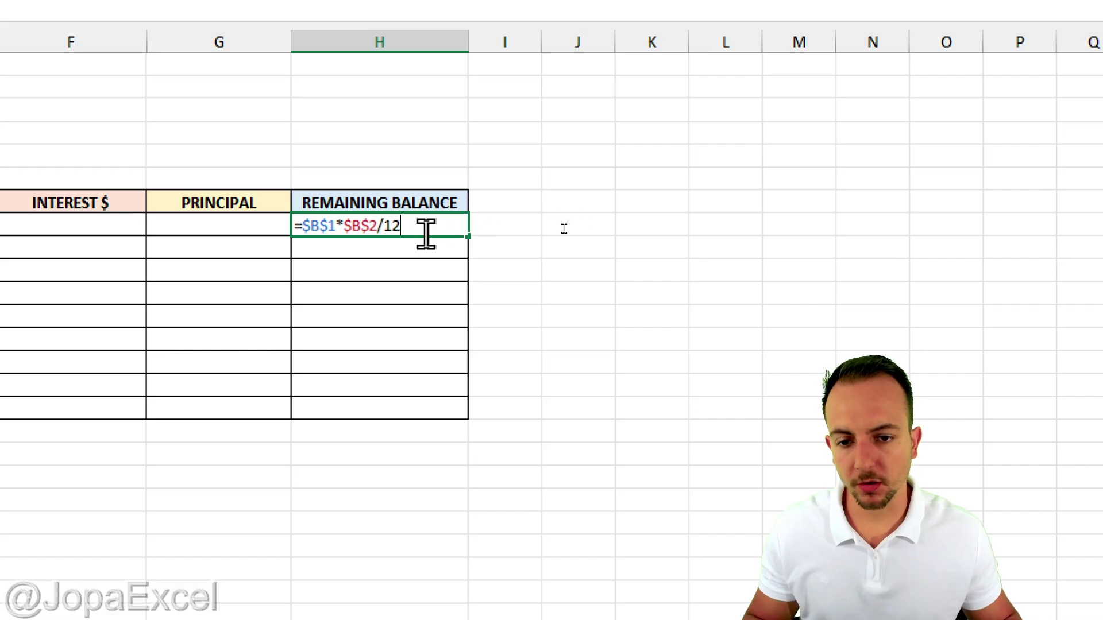
{"action": "left_click", "coordinate": [301, 226]}
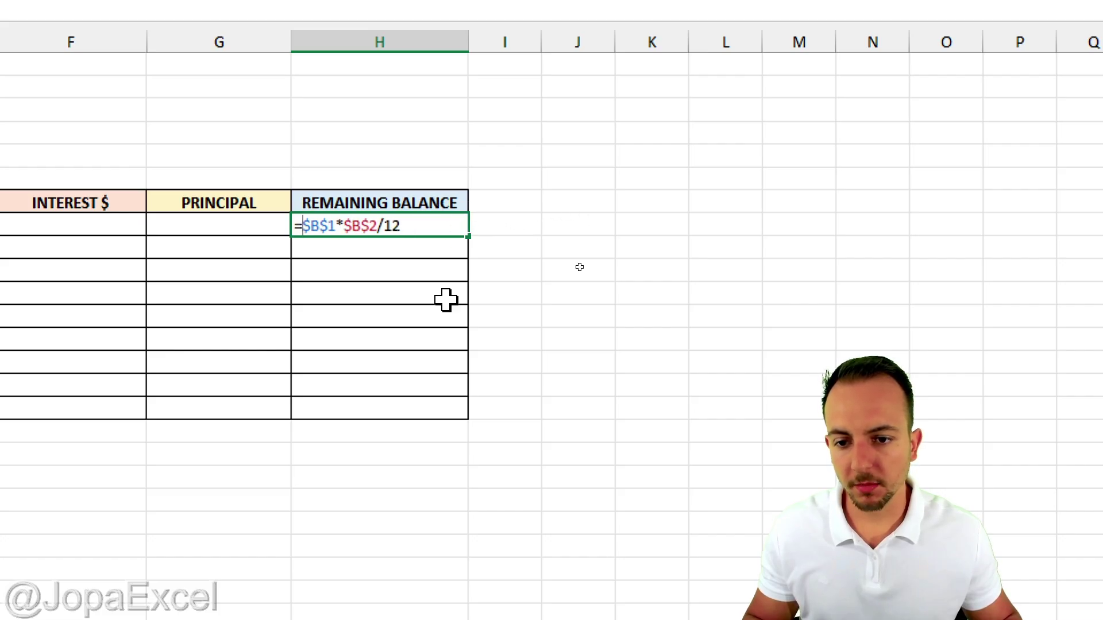
{"action": "type", "text": "("}
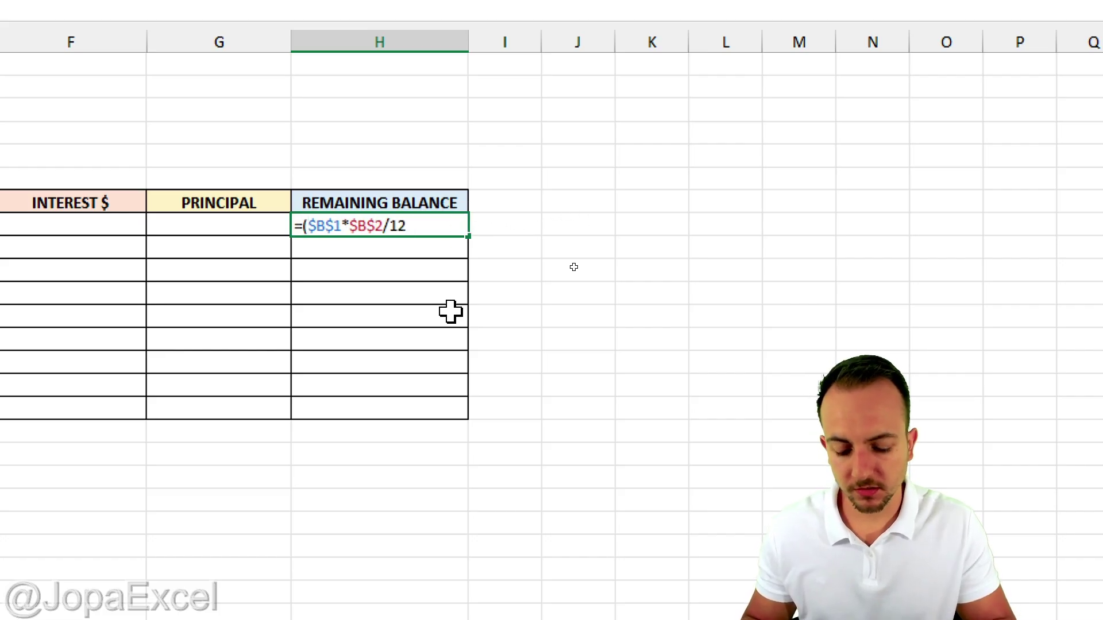
{"action": "key", "text": "End"}
{"action": "type", "text": ")+"}
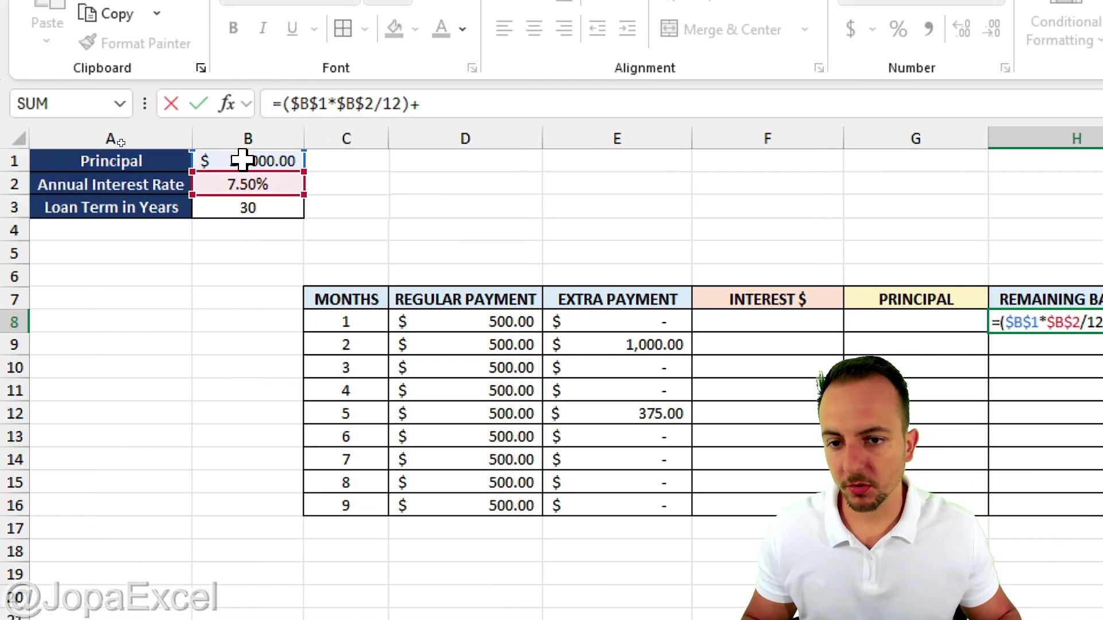
{"action": "left_click", "coordinate": [241, 161]}
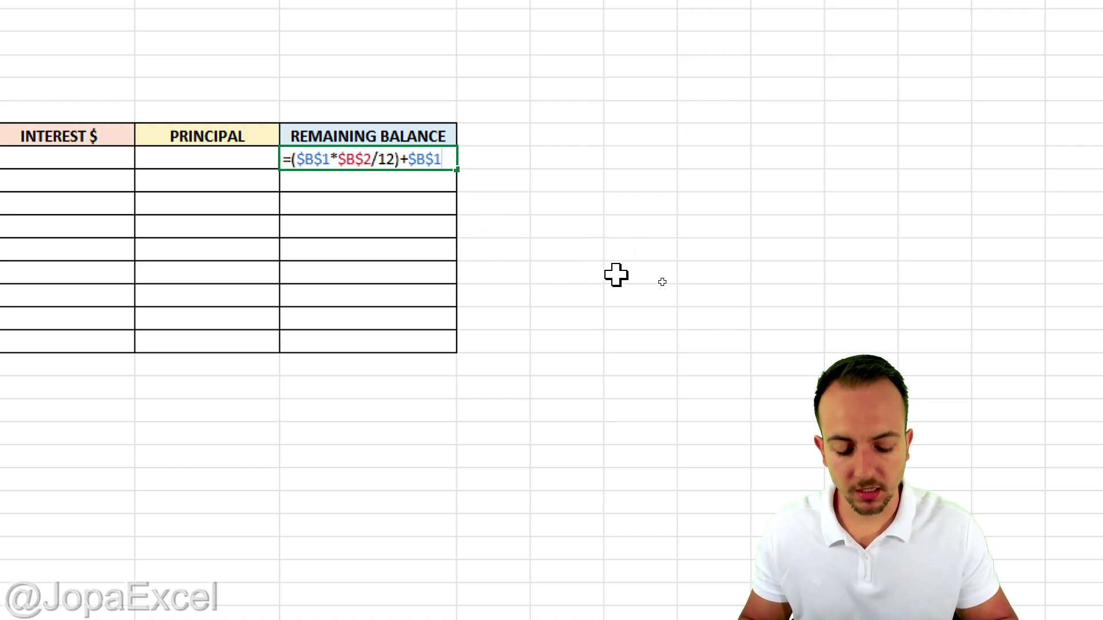
{"action": "key", "text": "Return"}
{"action": "key", "text": "Up"}
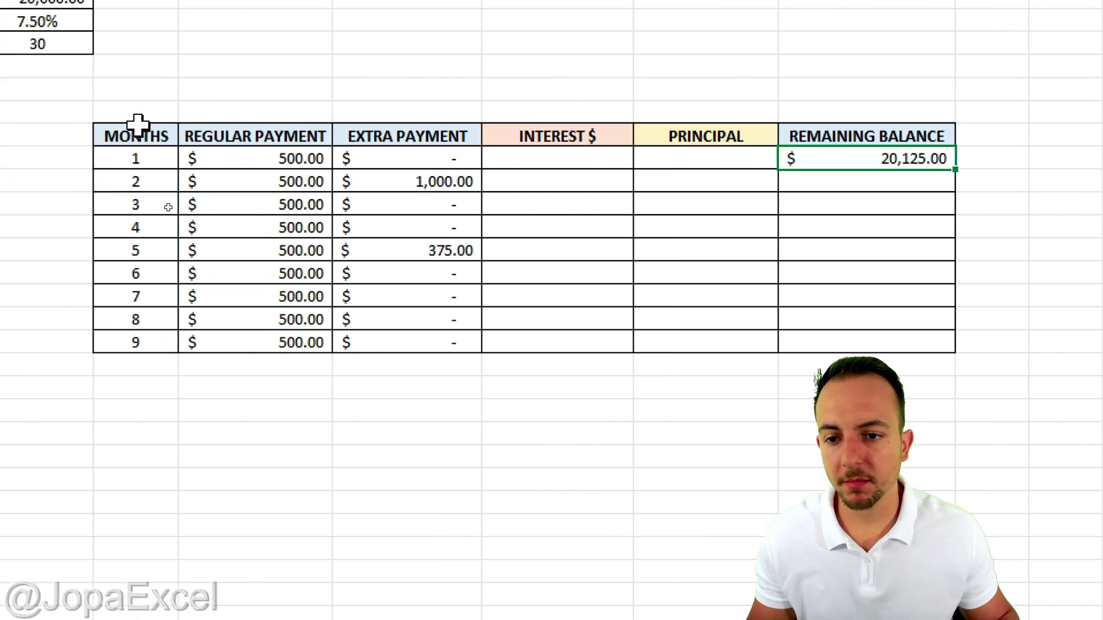
Wrap the H8 formula in outer parentheses and subtract the month 1 regular payment, making it =(($B$1*$B$2/12)+$B$1)-D8
{"action": "left_click_drag", "start_coordinate": [346, 160], "coordinate": [347, 342]}
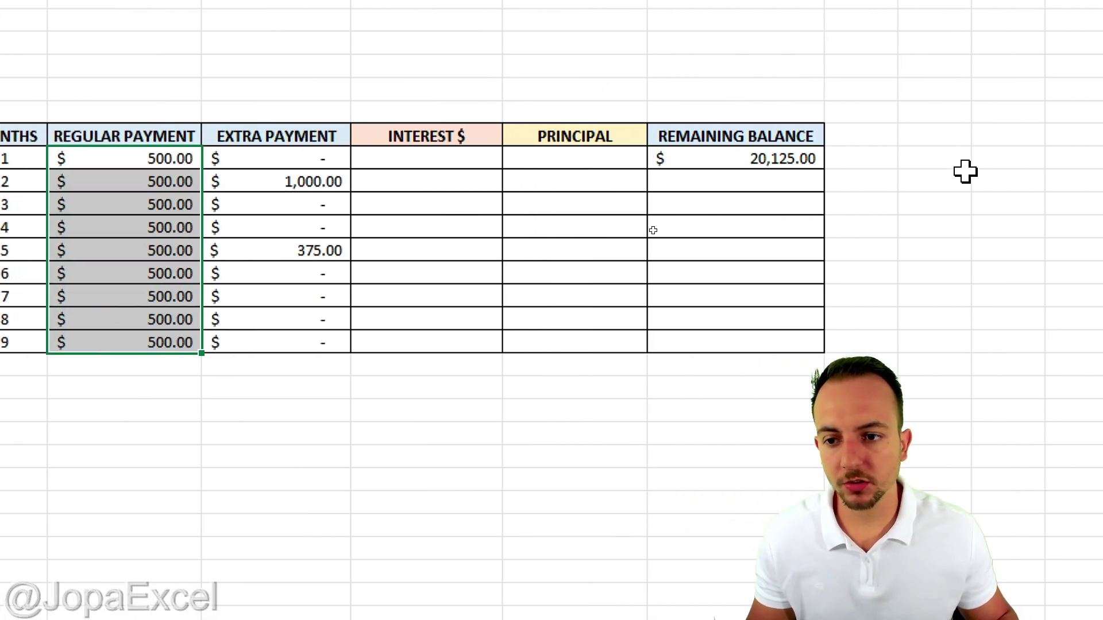
{"action": "left_click", "coordinate": [498, 160]}
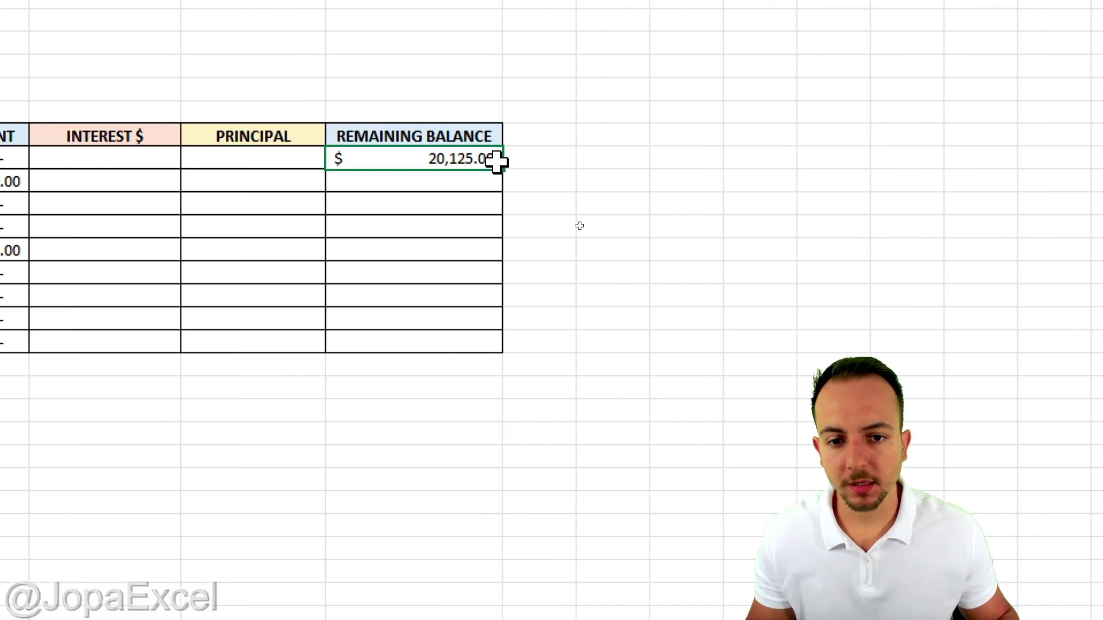
{"action": "double_click", "coordinate": [477, 156]}
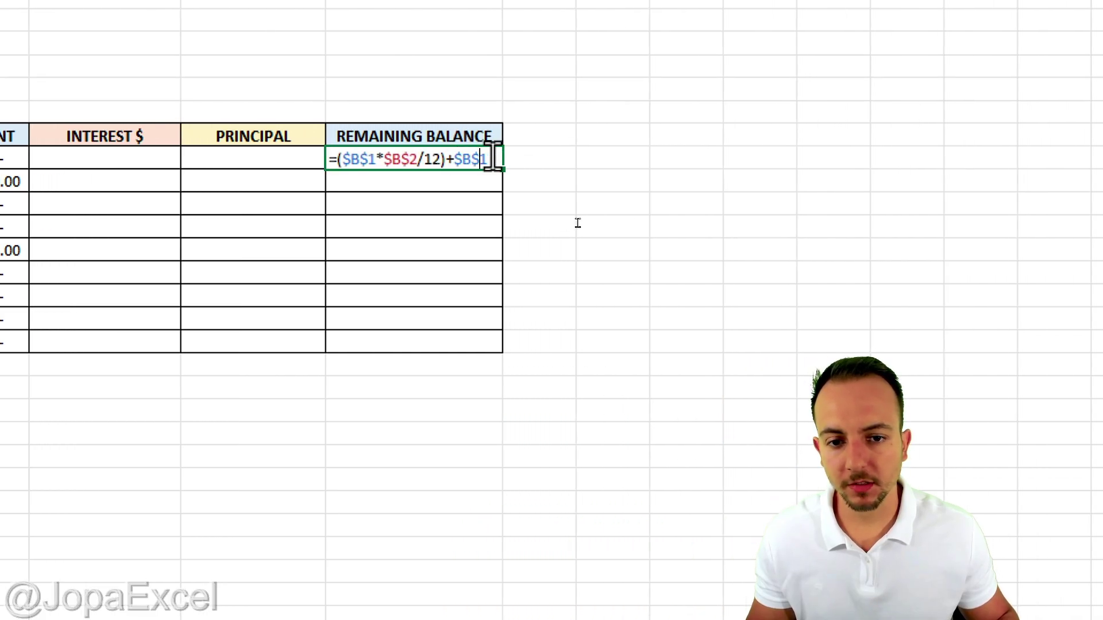
{"action": "left_click", "coordinate": [338, 158]}
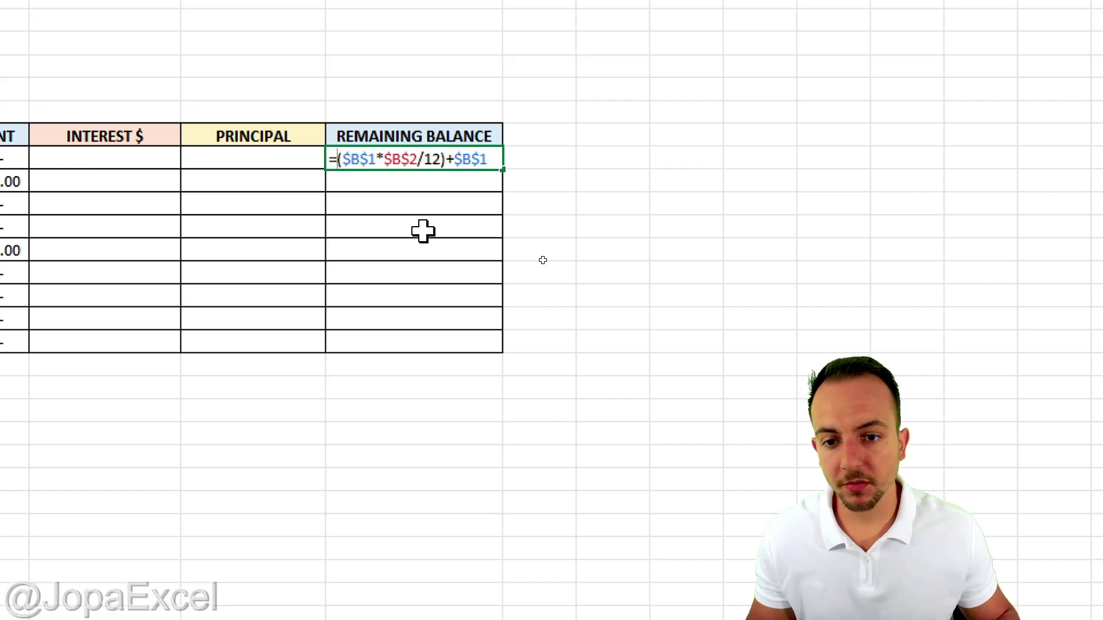
{"action": "type", "text": "("}
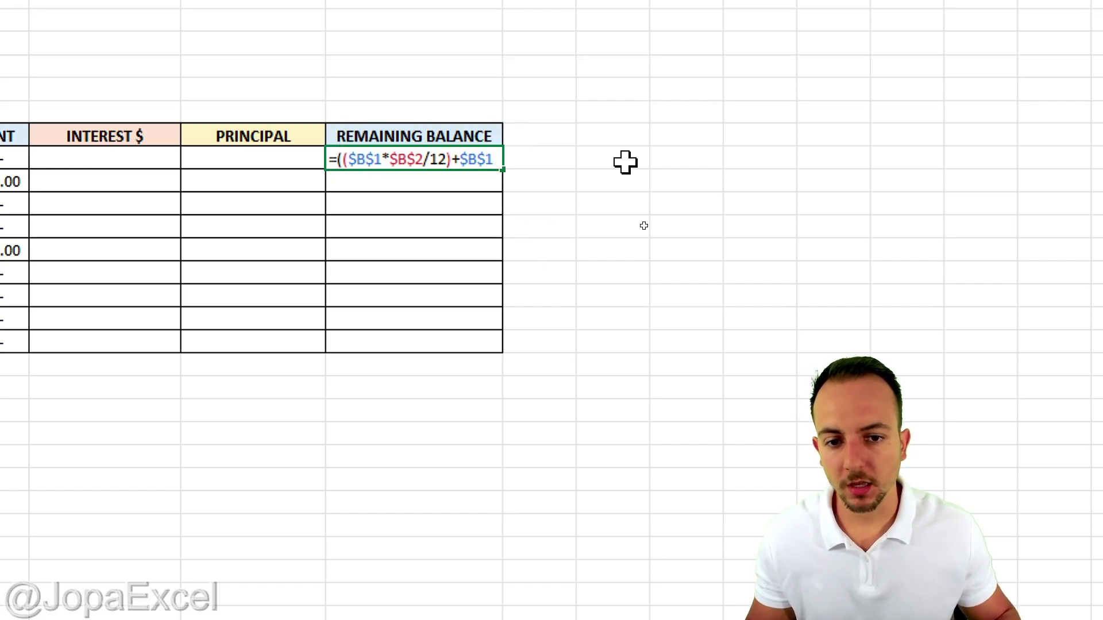
{"action": "type", "text": ")"}
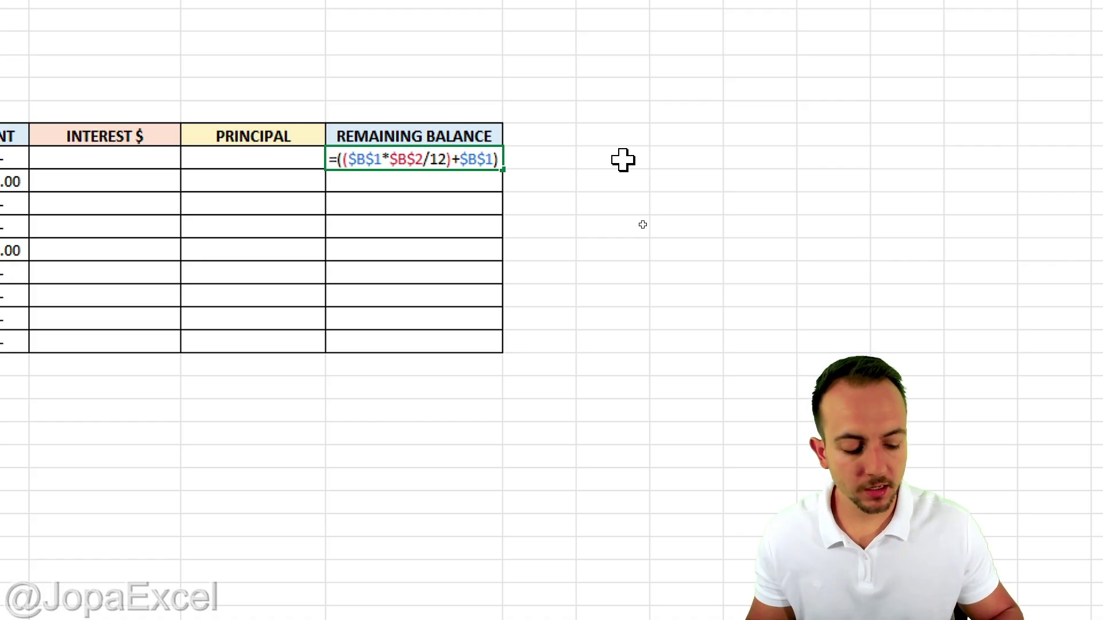
{"action": "type", "text": "-"}
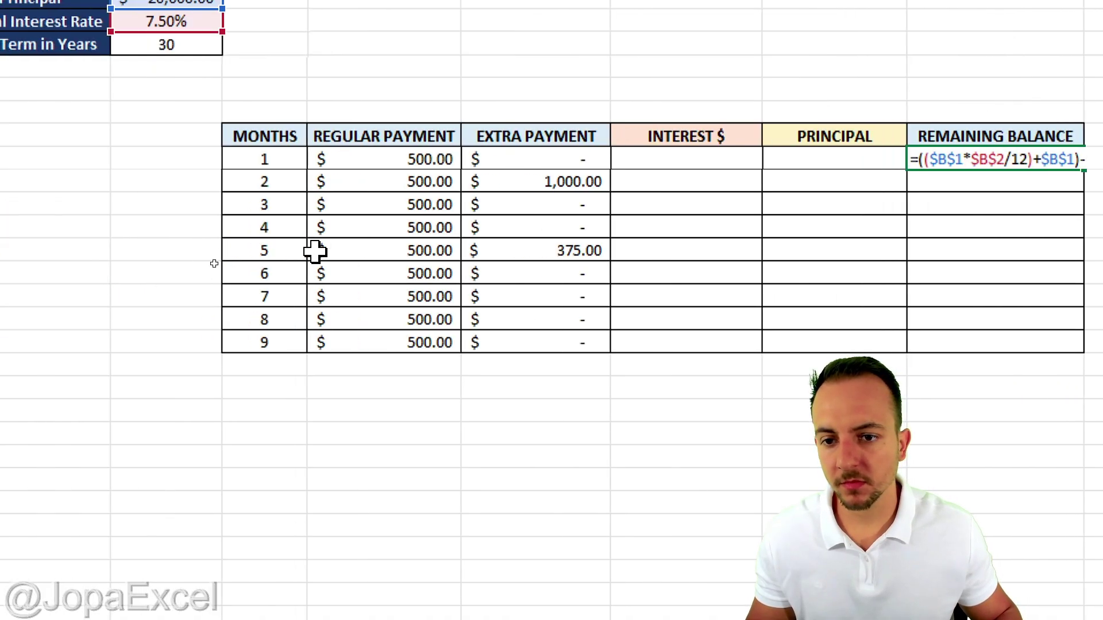
{"action": "left_click", "coordinate": [384, 159]}
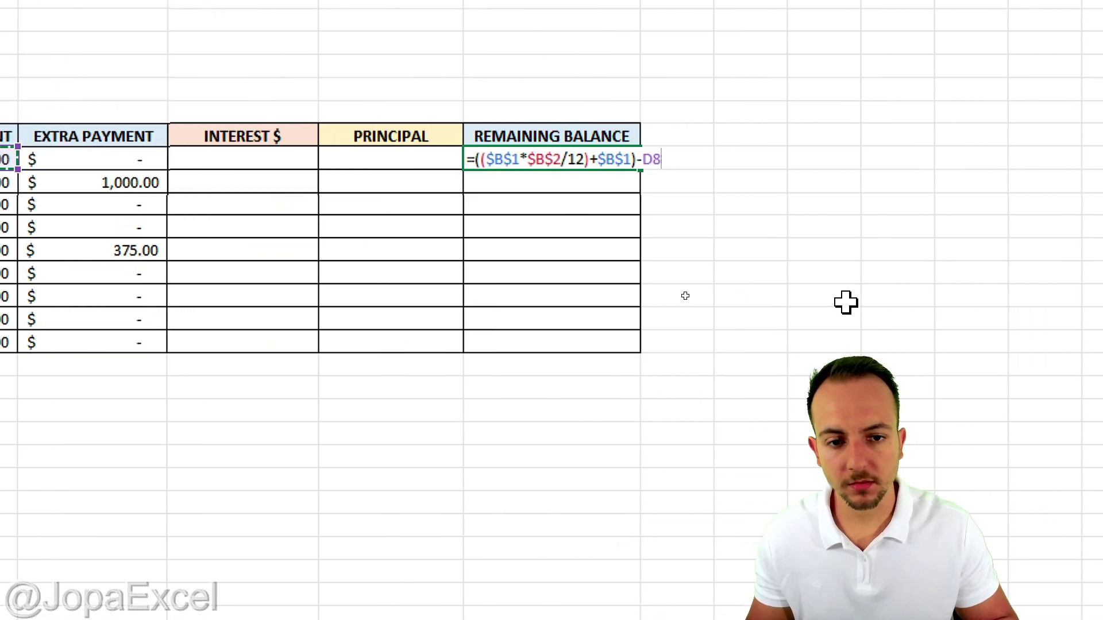
{"action": "key", "text": "Return"}
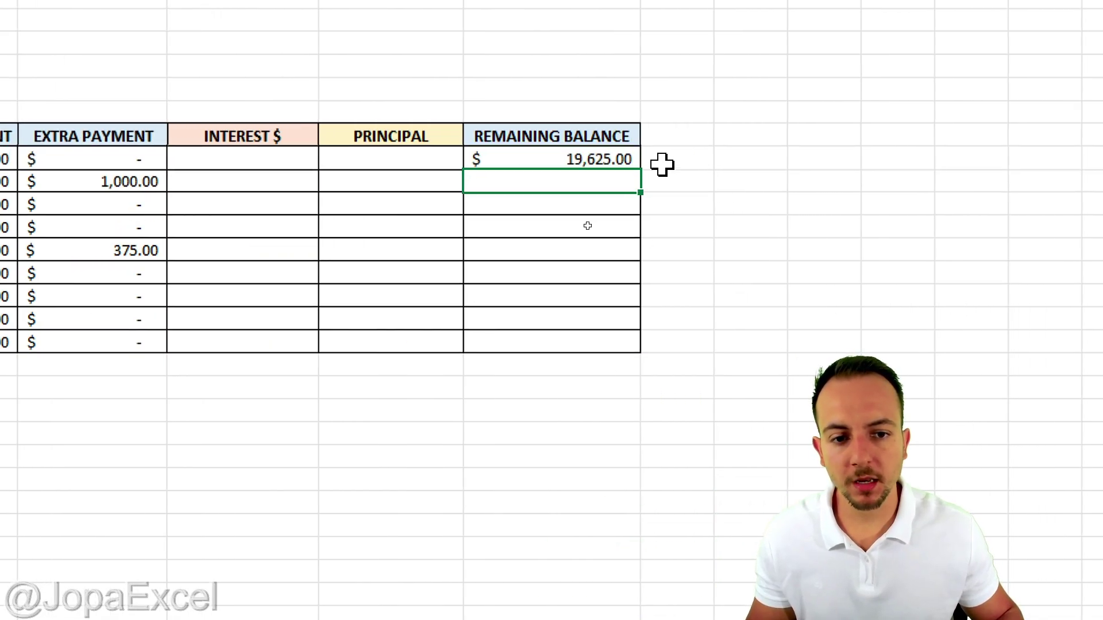
{"action": "left_click", "coordinate": [615, 157]}
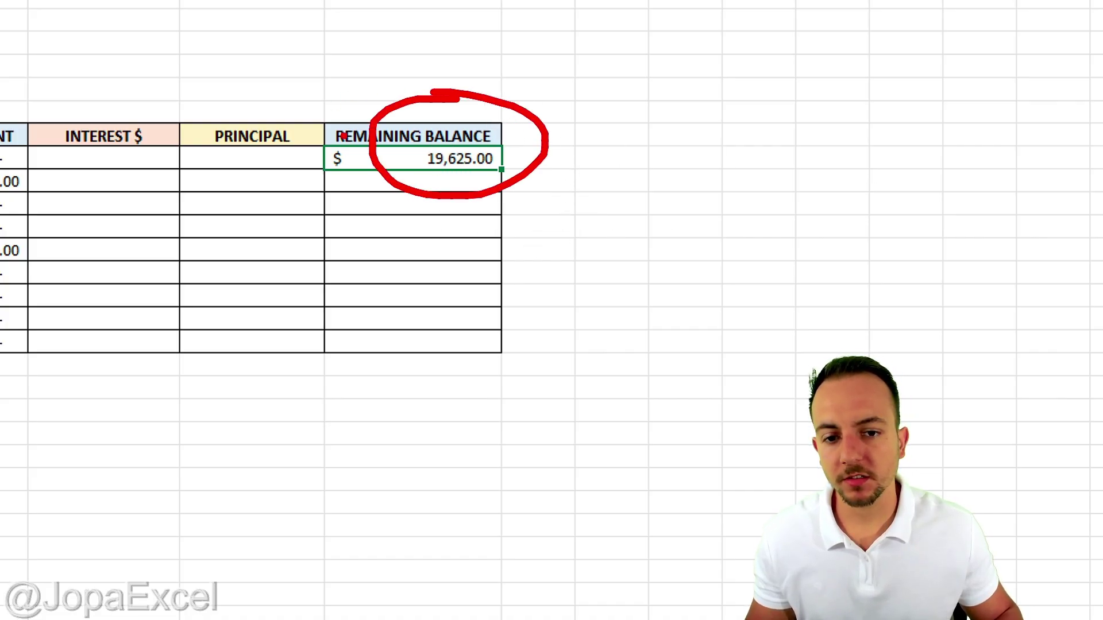
{"action": "left_click", "coordinate": [414, 183]}
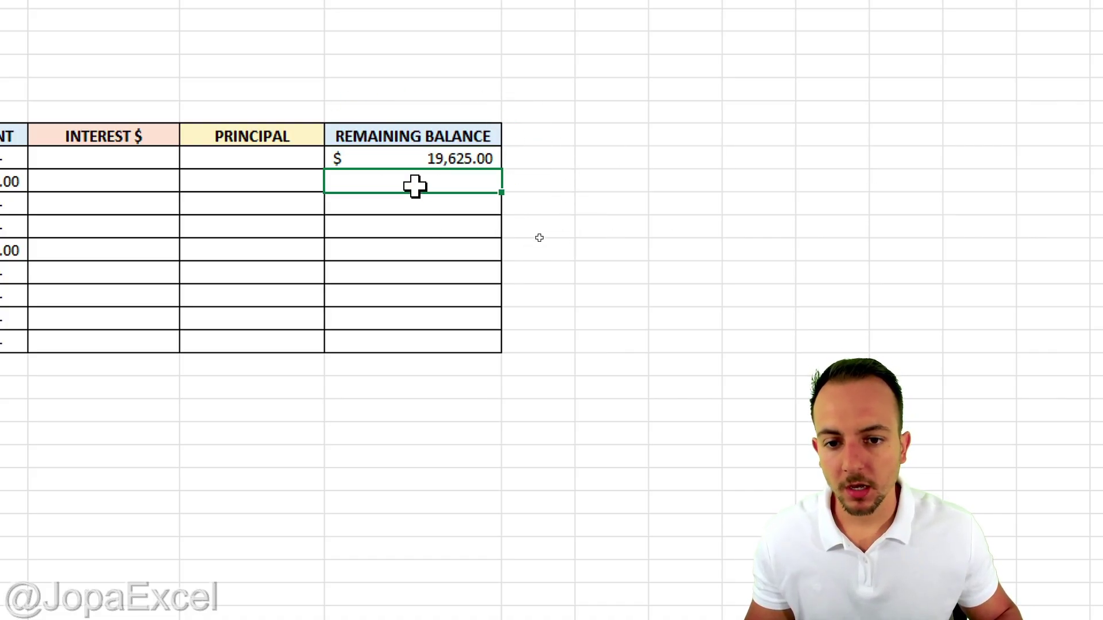
{"action": "key", "text": "shift+space"}
{"action": "left_click", "coordinate": [431, 211]}
{"action": "key", "text": "shift+space"}
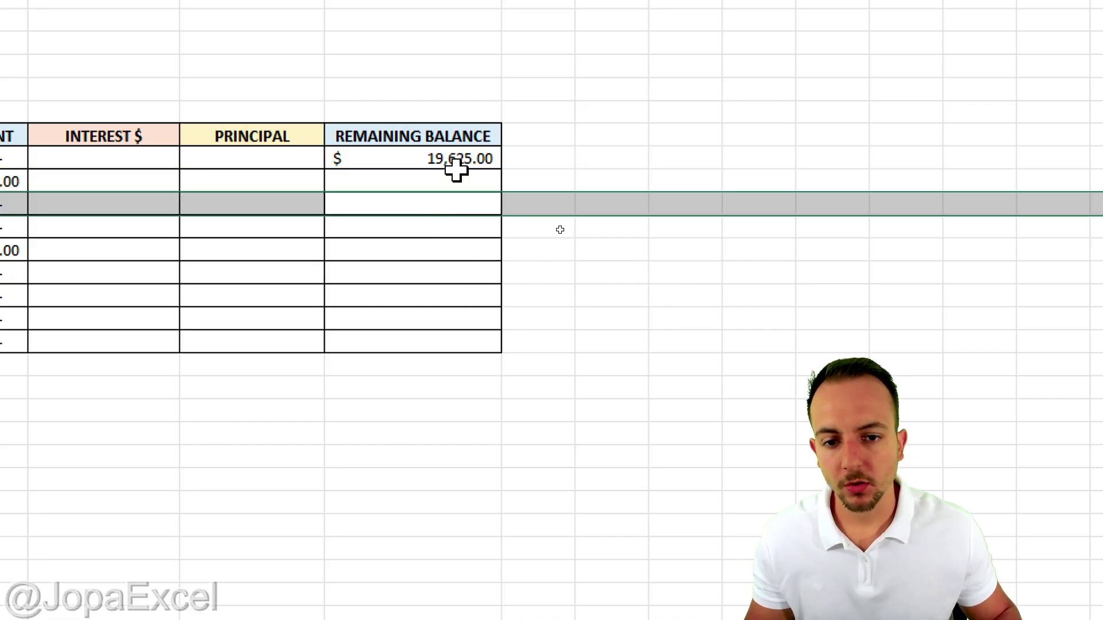
{"action": "left_click_drag", "start_coordinate": [457, 175], "coordinate": [463, 339]}
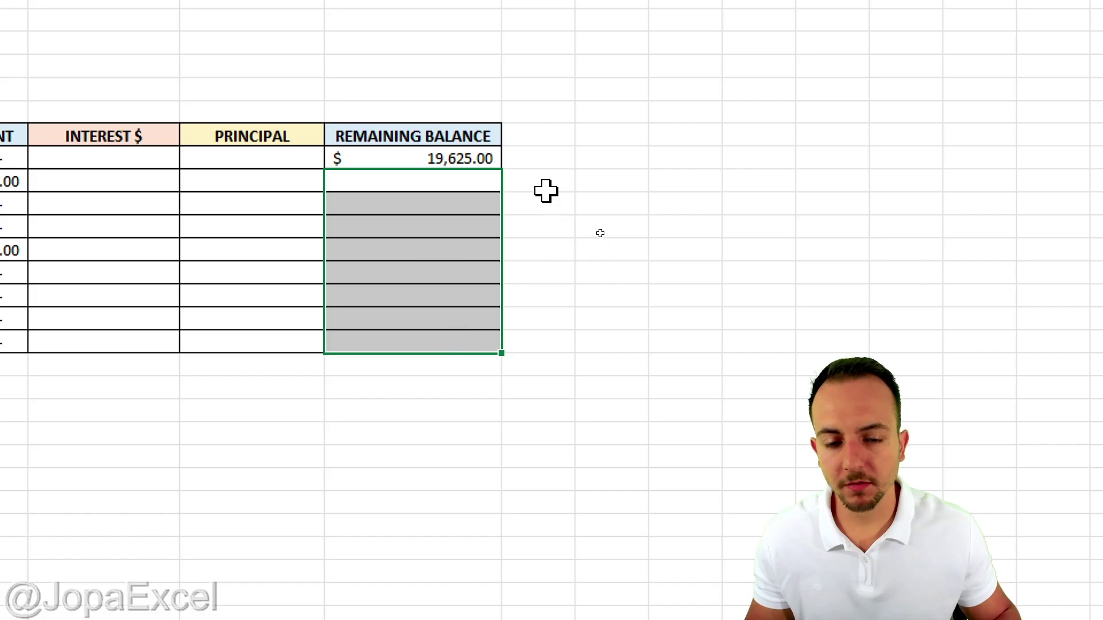
{"action": "left_click", "coordinate": [454, 188]}
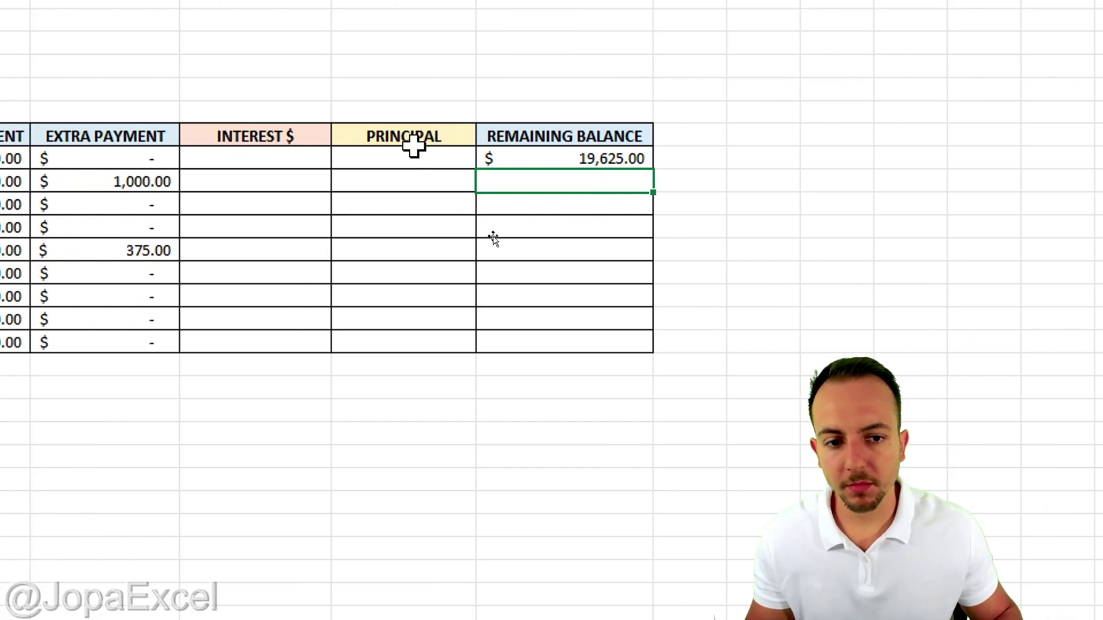
Enter the month 1 interest formula =H8*$B$2/12 in F8, keeping the annual interest rate as an absolute reference
{"action": "left_click", "coordinate": [269, 157]}
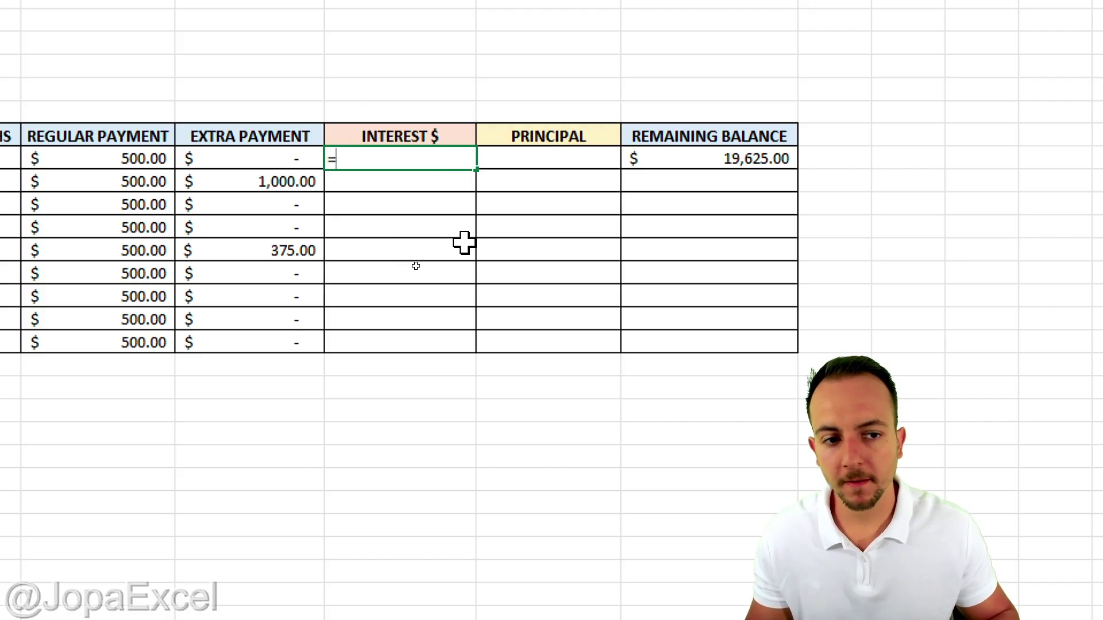
{"action": "type", "text": "="}
{"action": "left_click", "coordinate": [719, 159]}
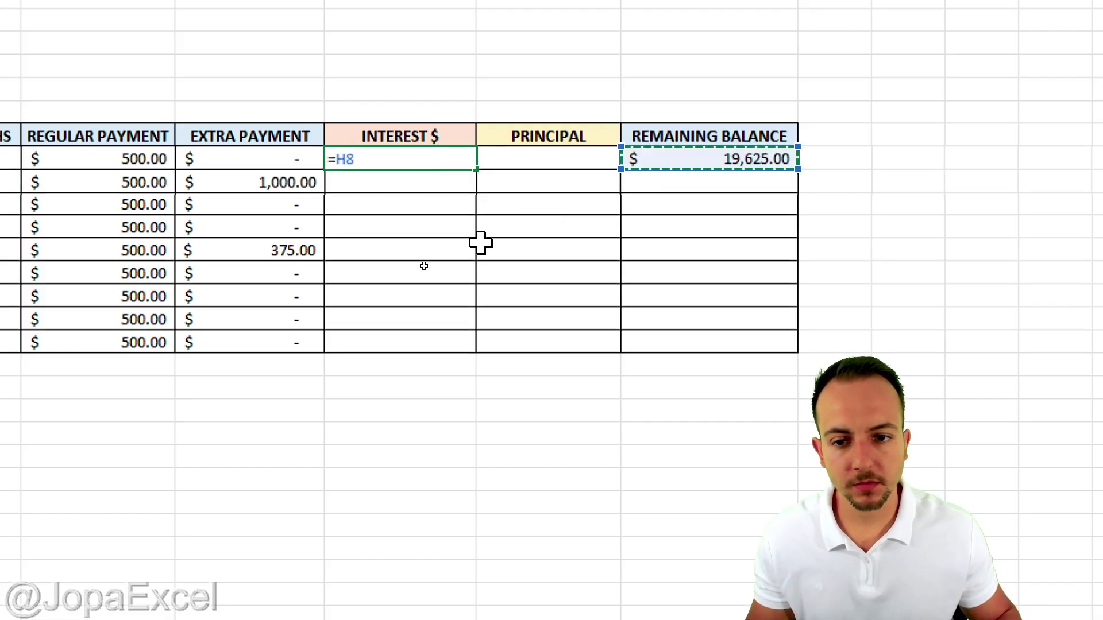
{"action": "type", "text": "*"}
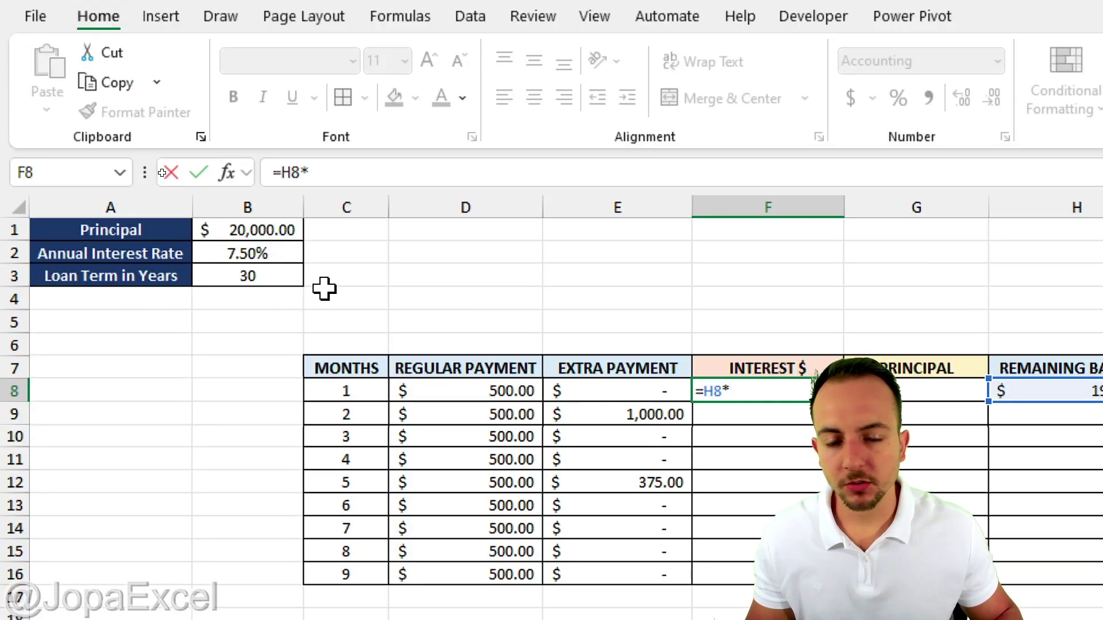
{"action": "left_click", "coordinate": [283, 252]}
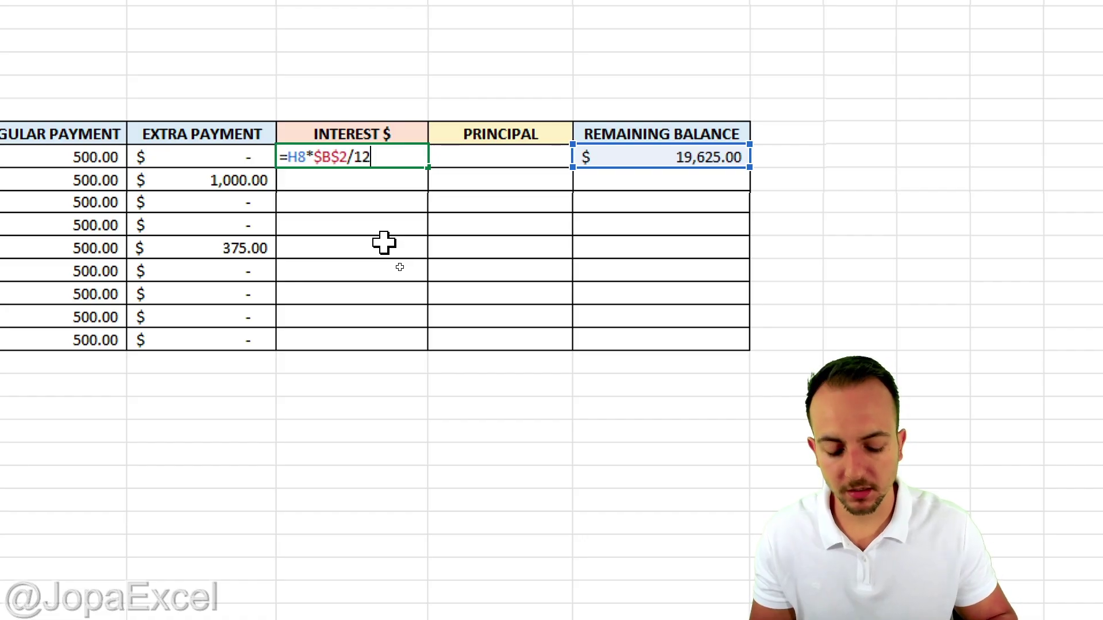
{"action": "type", "text": "/12"}
{"action": "key", "text": "Return"}
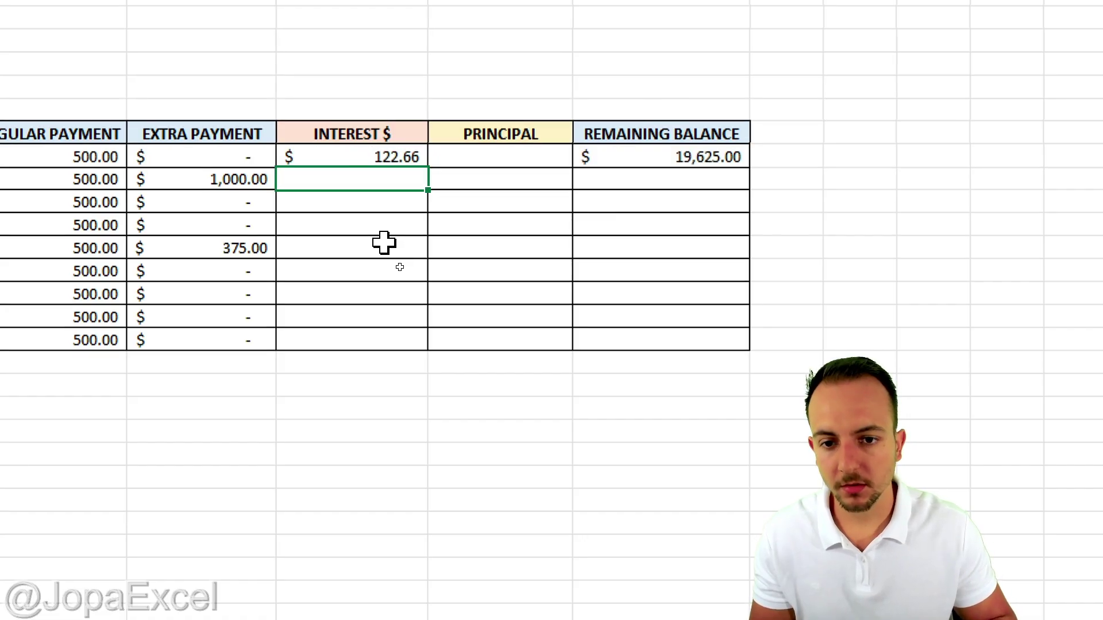
Fill the F8 interest formula down the INTEREST $ column through F16
{"action": "left_click", "coordinate": [396, 156]}
{"action": "double_click", "coordinate": [428, 167]}
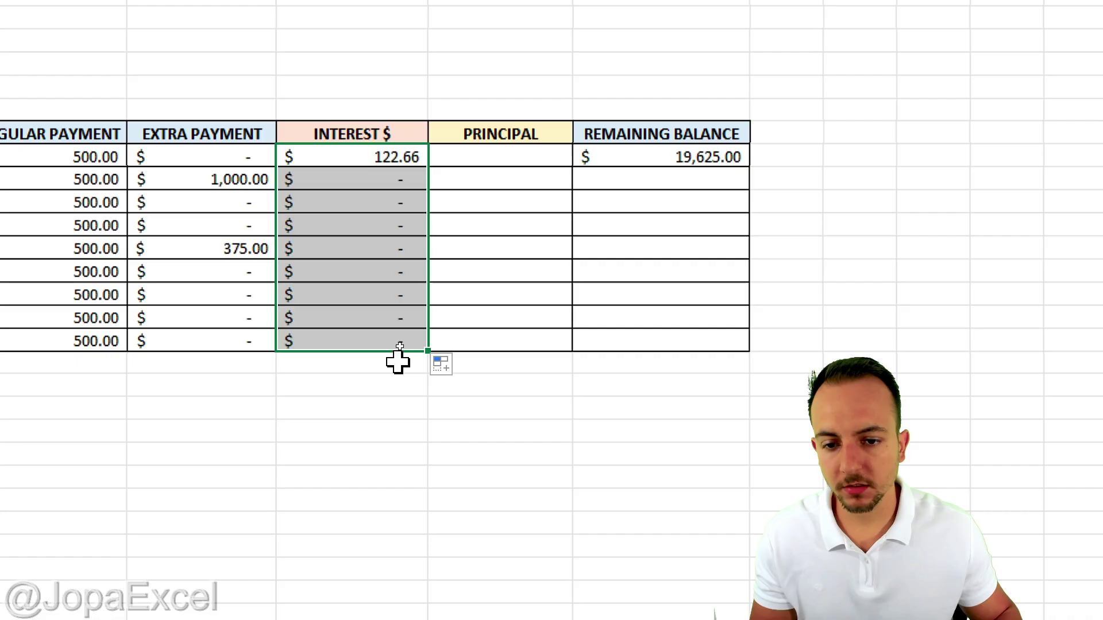
{"action": "left_click", "coordinate": [345, 477]}
Enter the month 1 principal formula =$B$1-H8 in G8, subtracting the remaining balance from the absolute loan principal
{"action": "left_click", "coordinate": [497, 157]}
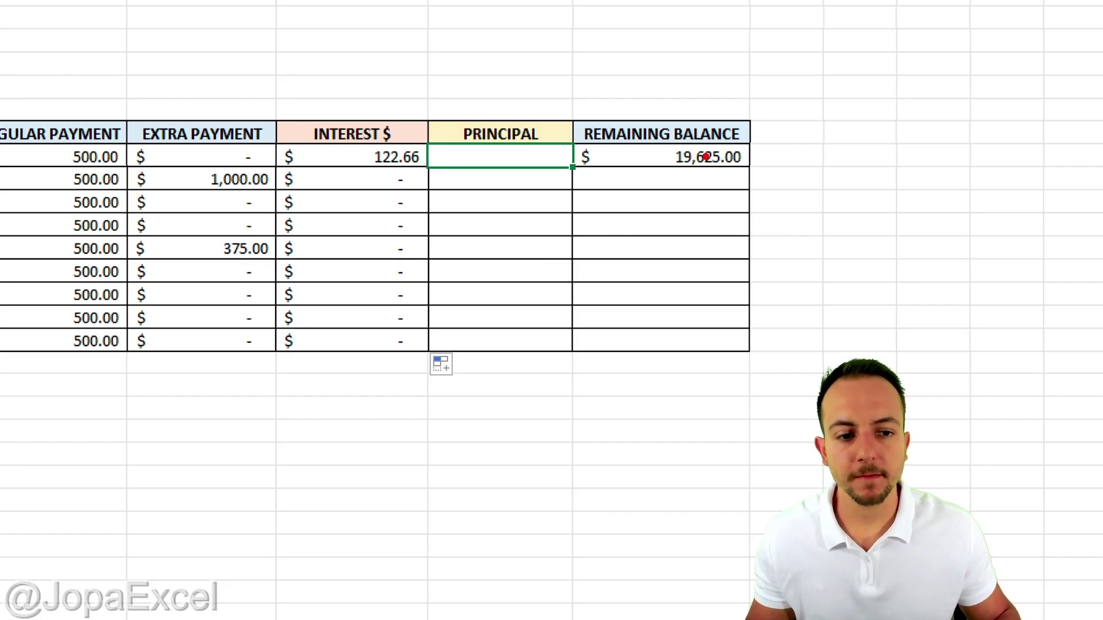
{"action": "left_click_drag", "start_coordinate": [707, 106], "coordinate": [715, 107]}
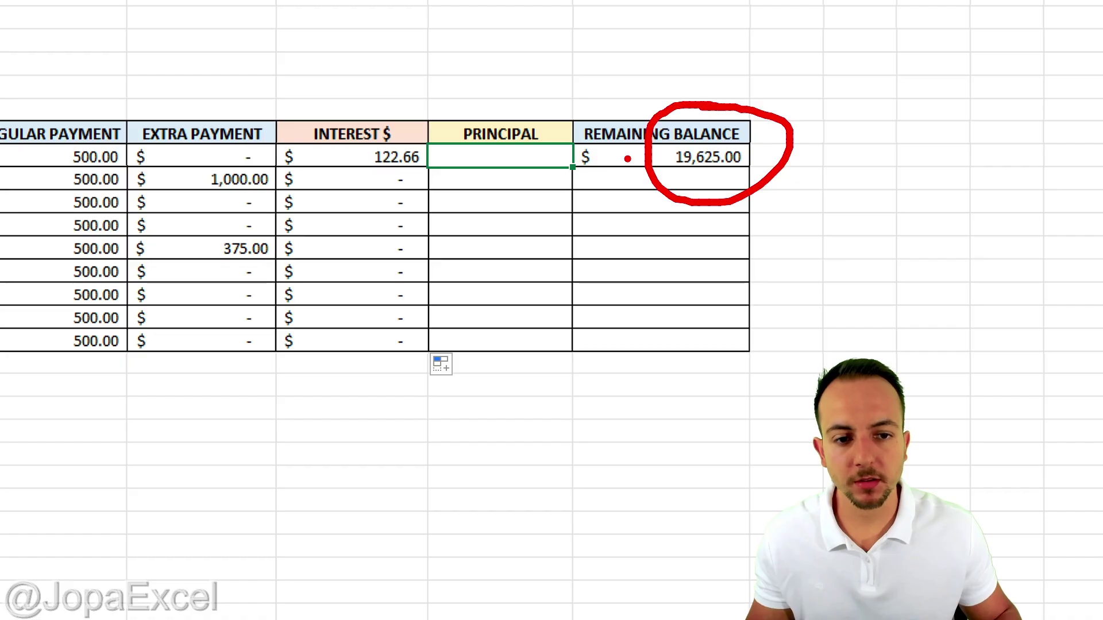
{"action": "key", "text": "Escape"}
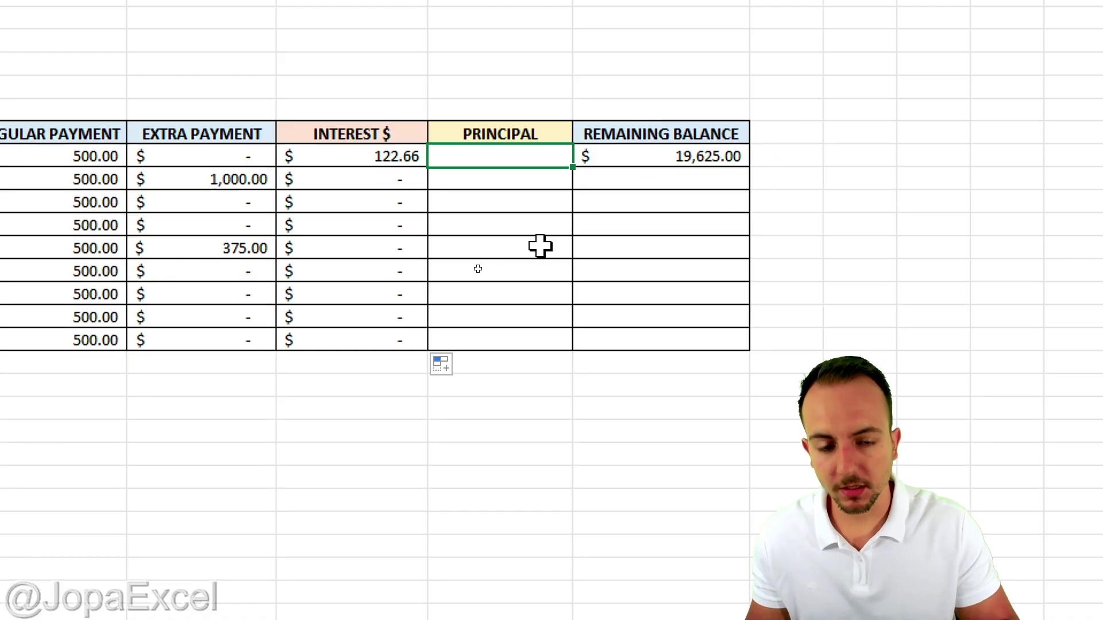
{"action": "type", "text": "="}
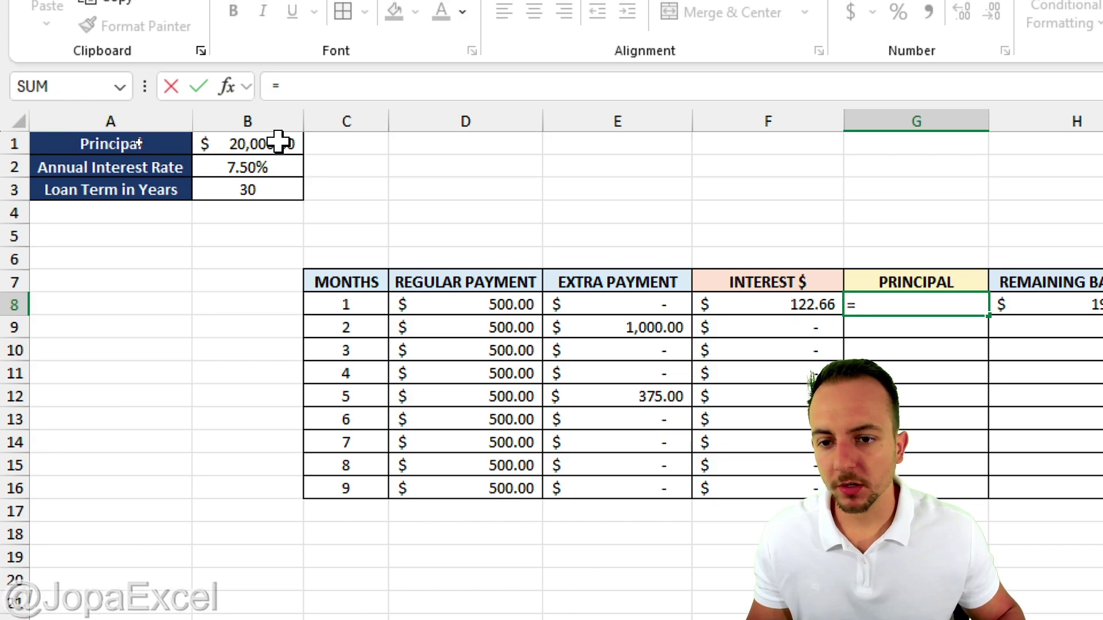
{"action": "left_click", "coordinate": [279, 142]}
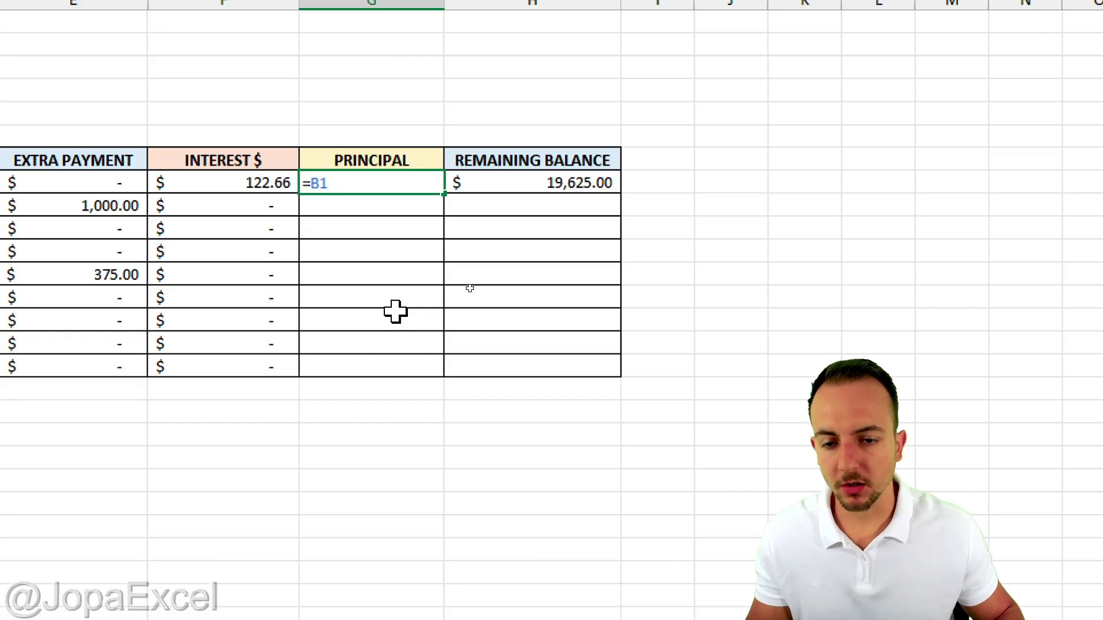
{"action": "key", "text": "F4"}
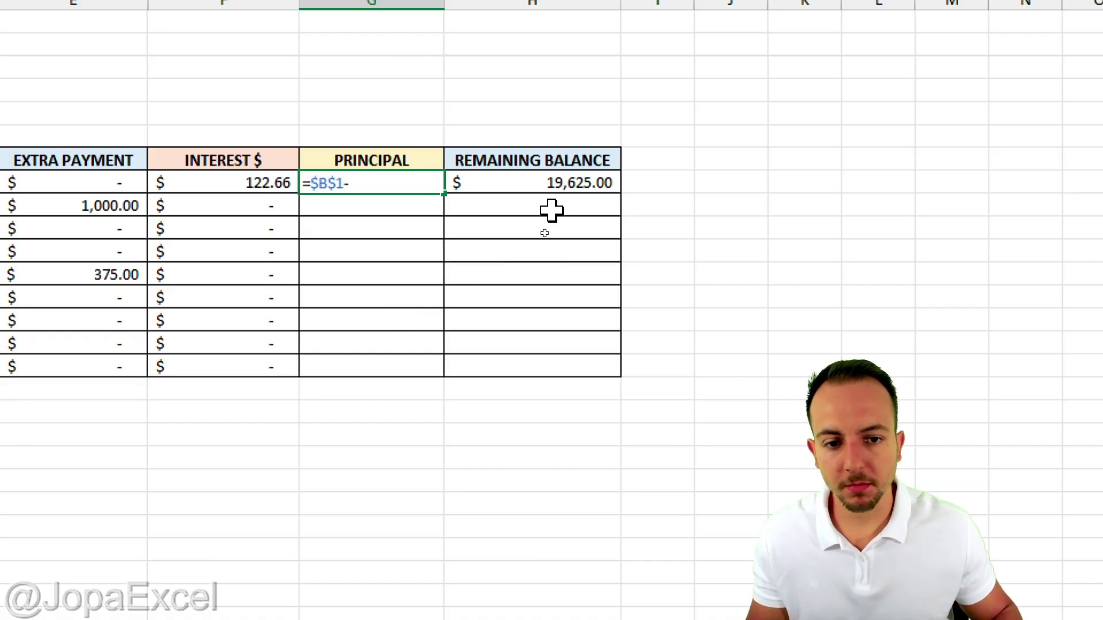
{"action": "left_click", "coordinate": [532, 185]}
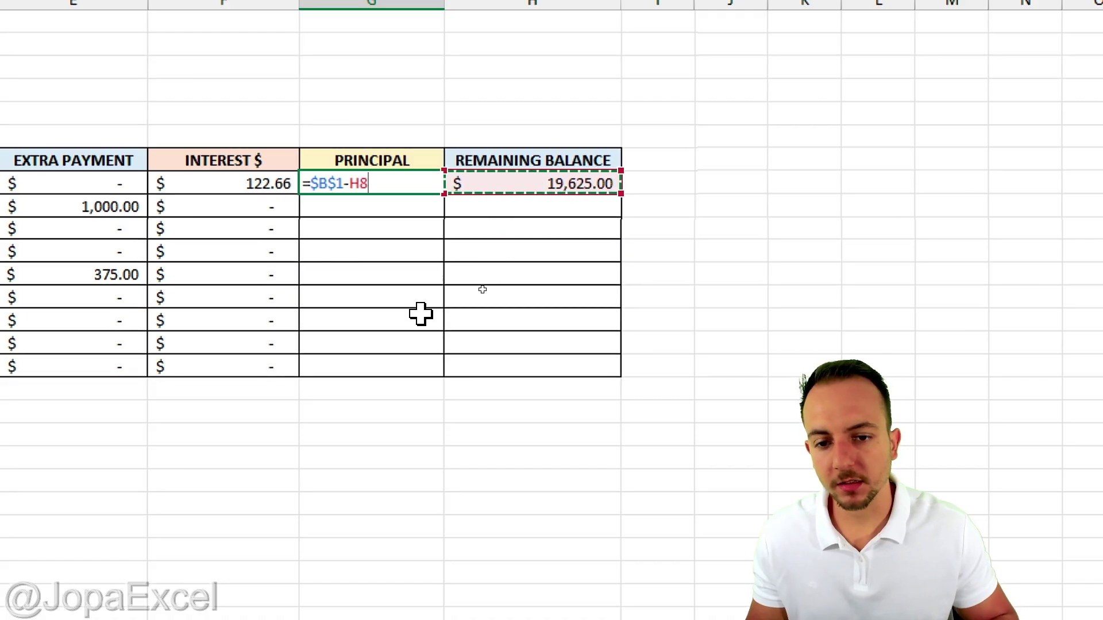
{"action": "key", "text": "Return"}
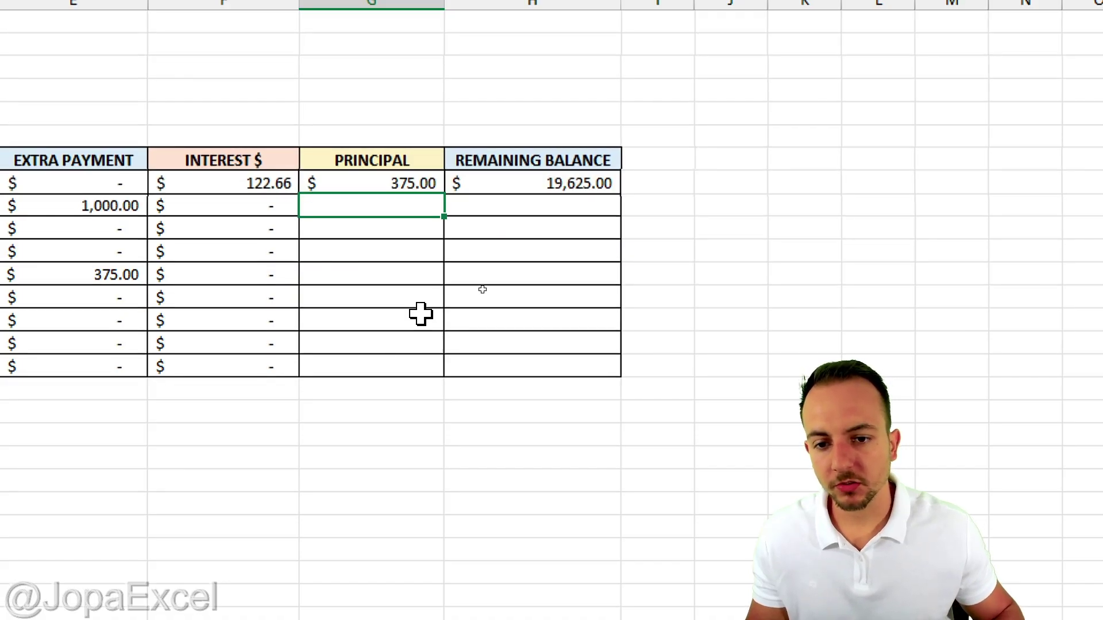
Enter the month 2 principal formula =H9-H8 in G9, subtracting the month 1 remaining balance from the month 2 balance
{"action": "left_click", "coordinate": [359, 182]}
{"action": "scroll", "coordinate": [147, 281], "scroll_direction": "left", "scroll_amount": 1}
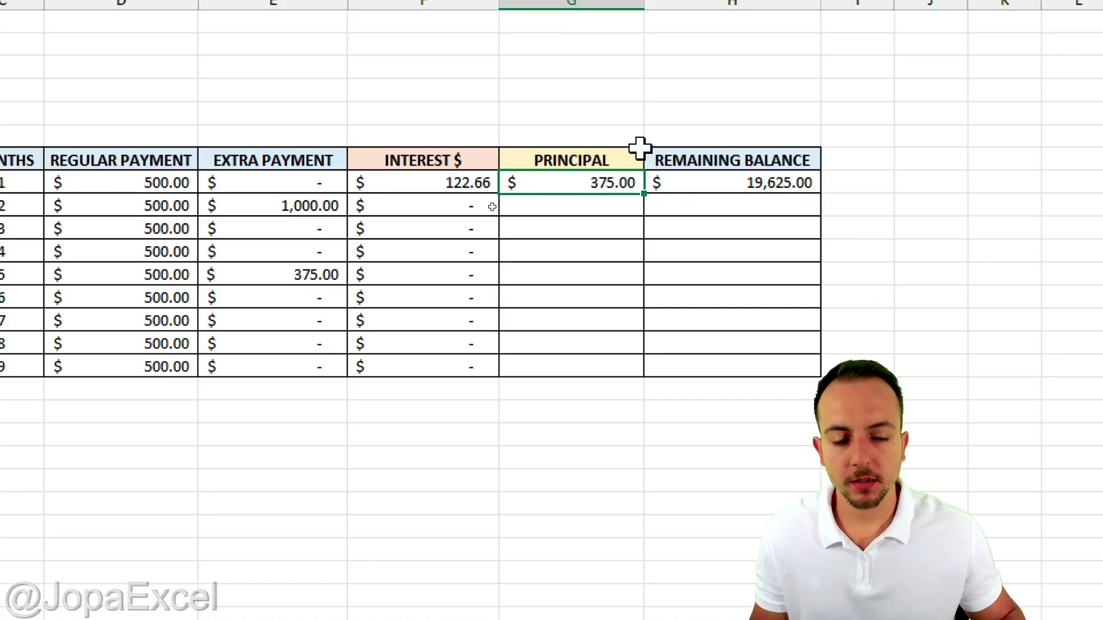
{"action": "left_click", "coordinate": [624, 206]}
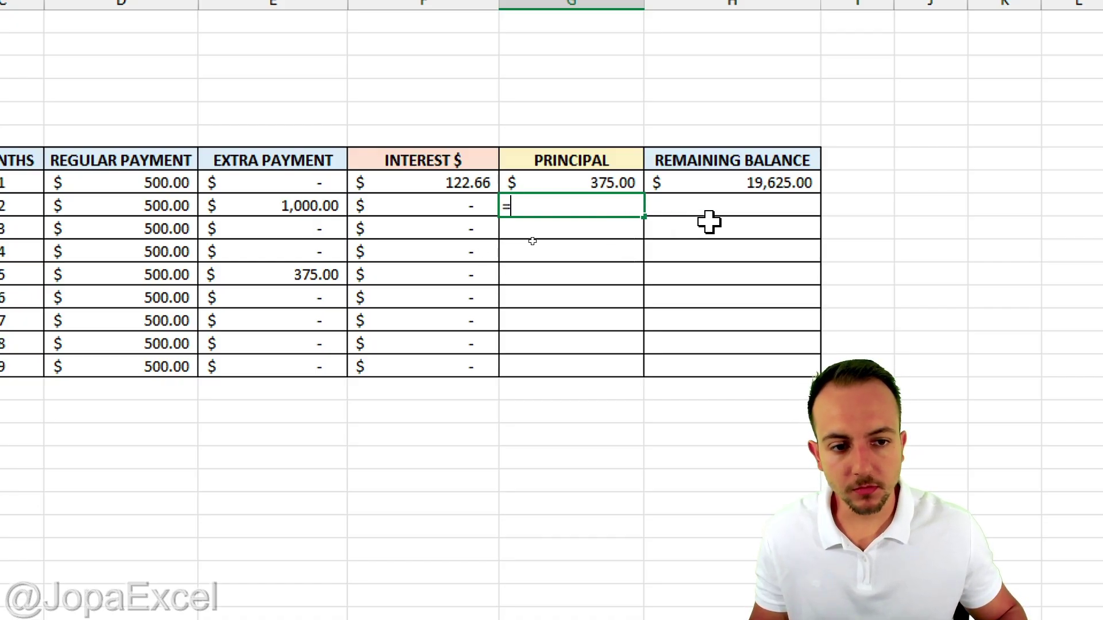
{"action": "left_click", "coordinate": [736, 208]}
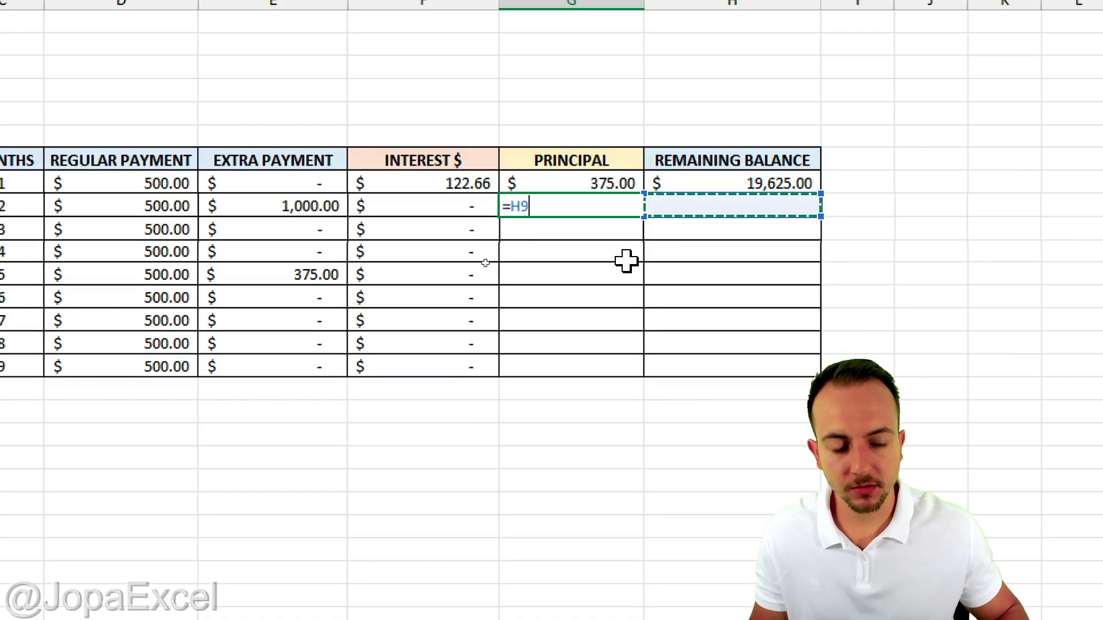
{"action": "type", "text": "-"}
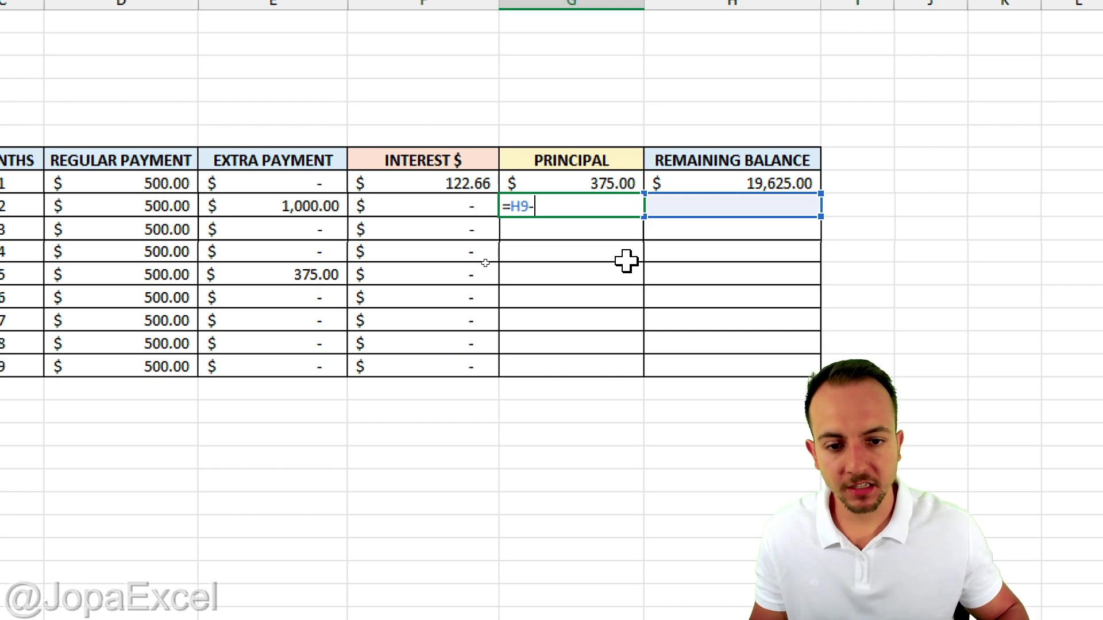
{"action": "left_click", "coordinate": [729, 184]}
{"action": "key", "text": "Return"}
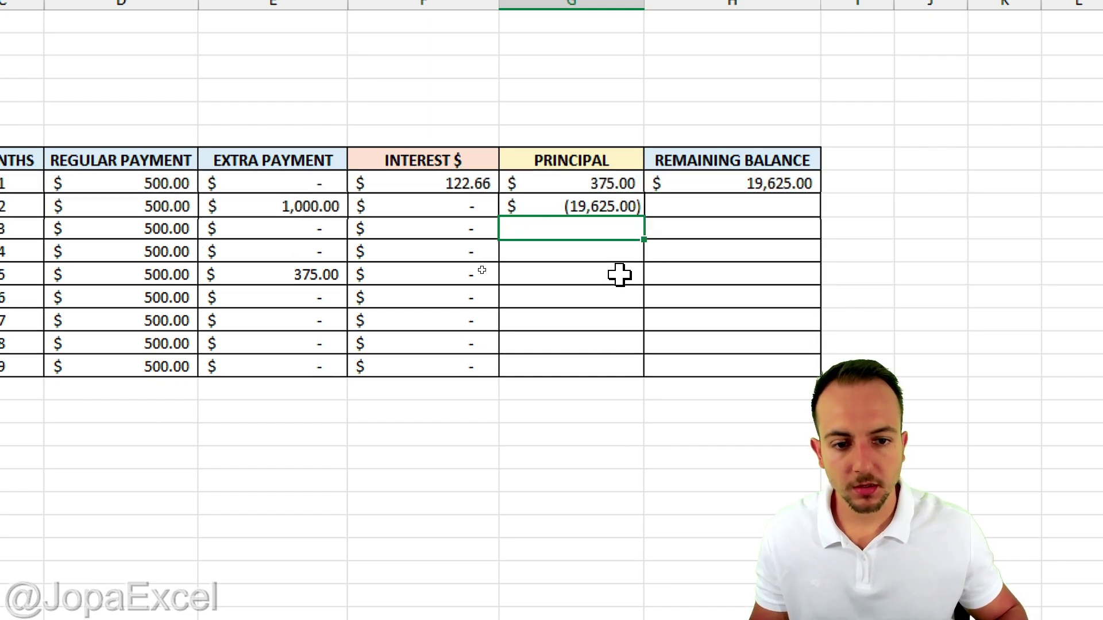
Fill the G9 principal formula down the PRINCIPAL column through G16
{"action": "left_click", "coordinate": [608, 210]}
{"action": "left_click_drag", "start_coordinate": [647, 216], "coordinate": [618, 367]}
{"action": "left_click", "coordinate": [608, 454]}
{"action": "left_click_drag", "start_coordinate": [644, 224], "coordinate": [696, 291]}
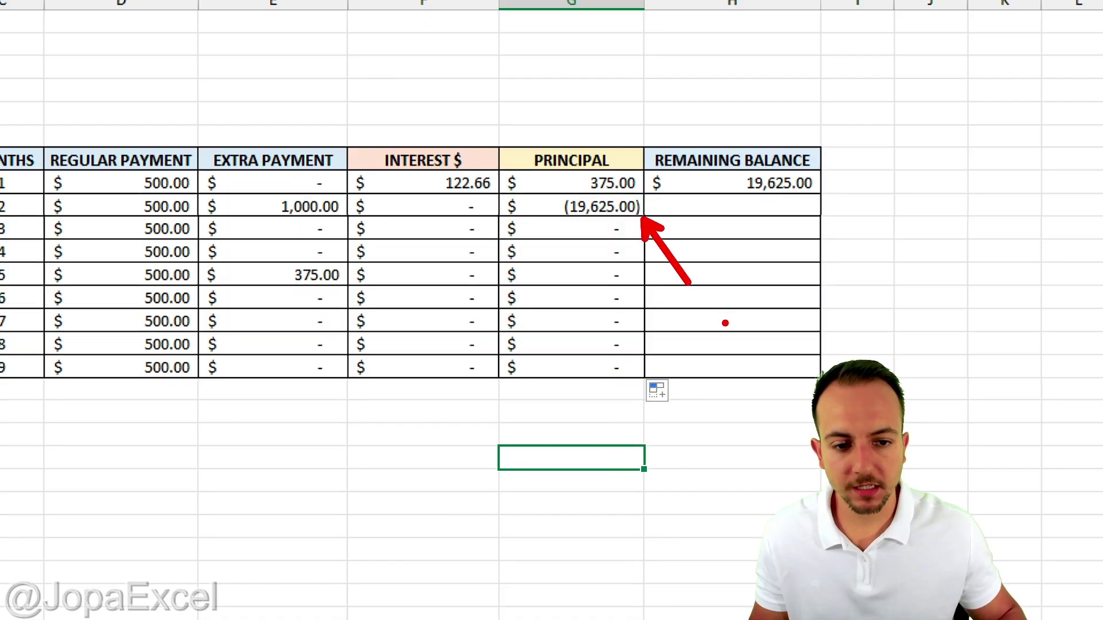
{"action": "mouse_move", "coordinate": [764, 192]}
{"action": "left_mouse_down"}
{"action": "mouse_move", "coordinate": [702, 254]}
{"action": "mouse_move", "coordinate": [746, 189]}
{"action": "left_mouse_up"}
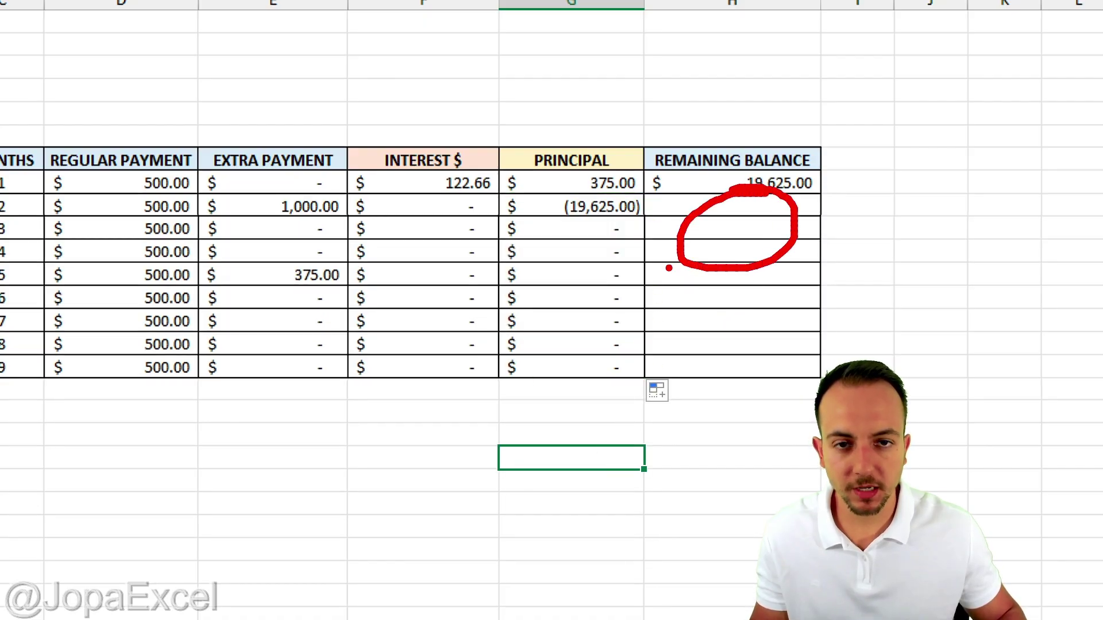
Enter the formula =(H8*$B$2/12) in H9 to compute month 2 interest on the month 1 remaining balance
{"action": "scroll", "coordinate": [776, 278], "scroll_direction": "right", "scroll_amount": 2}
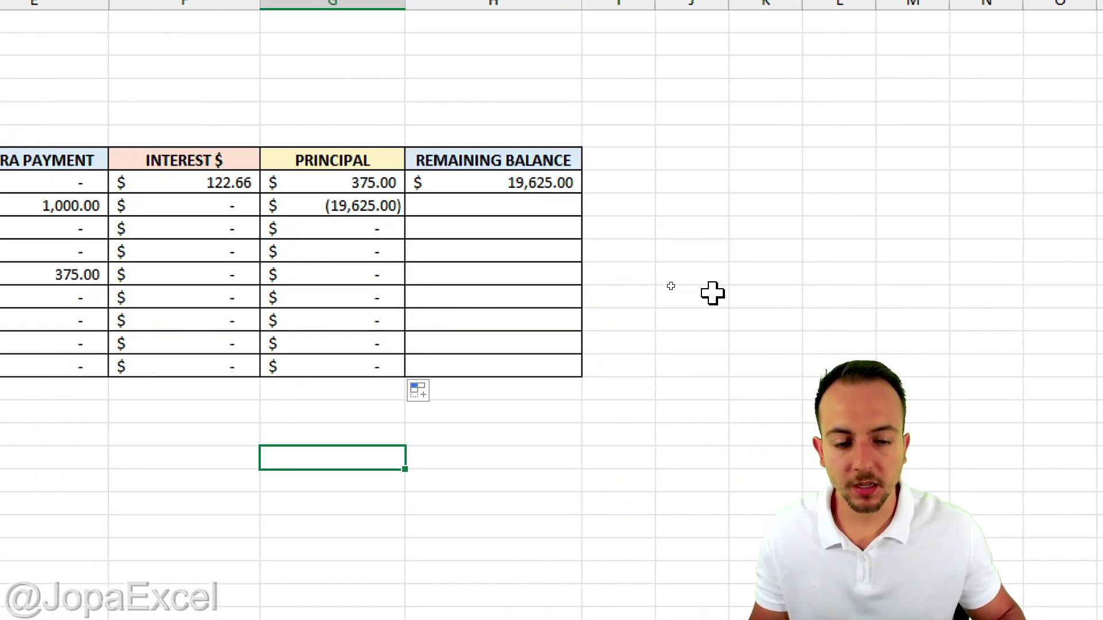
{"action": "left_click", "coordinate": [507, 206]}
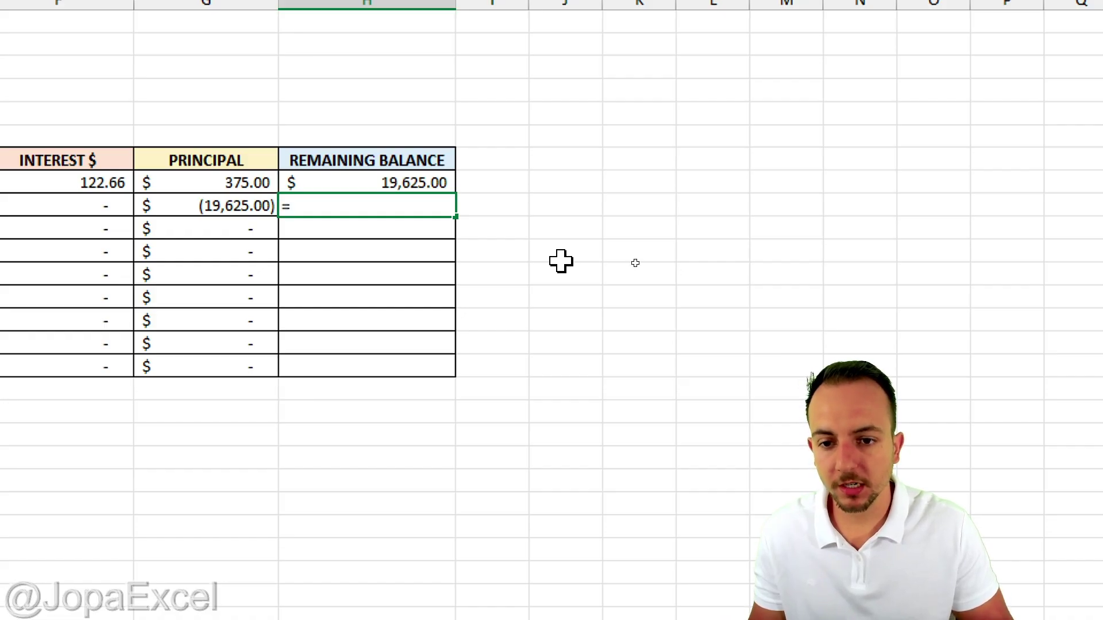
{"action": "key", "text": "Up"}
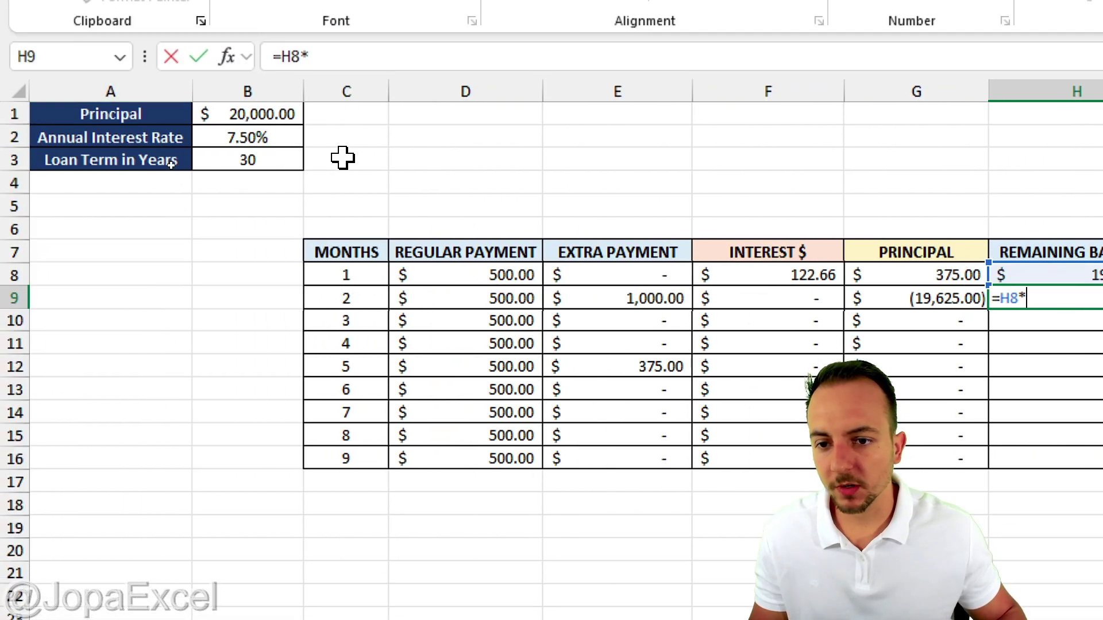
{"action": "left_click", "coordinate": [260, 144]}
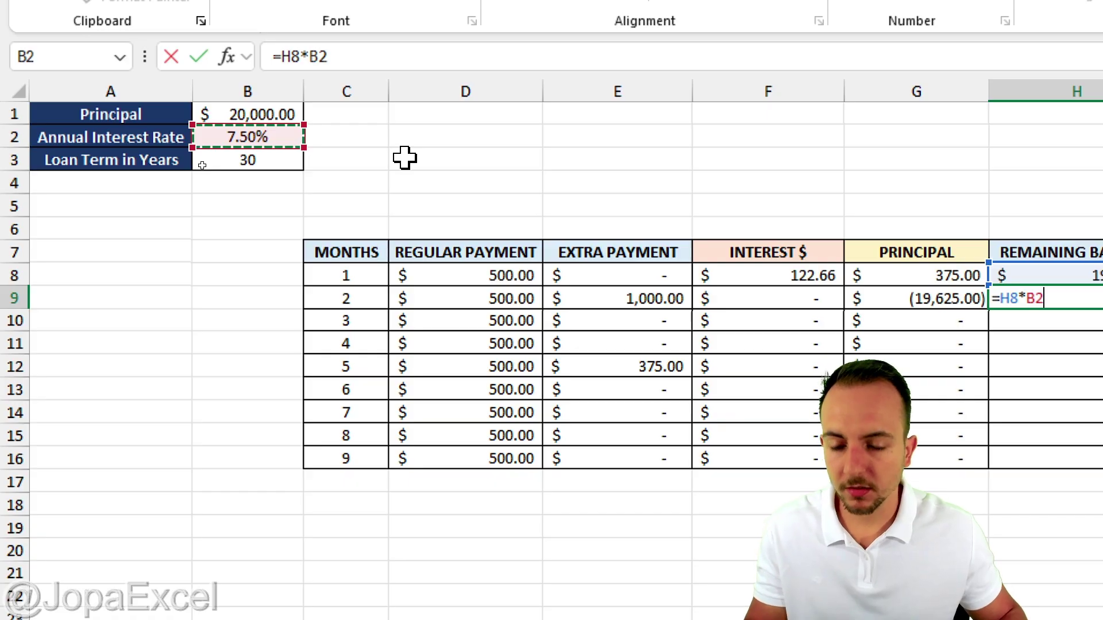
{"action": "key", "text": "F4"}
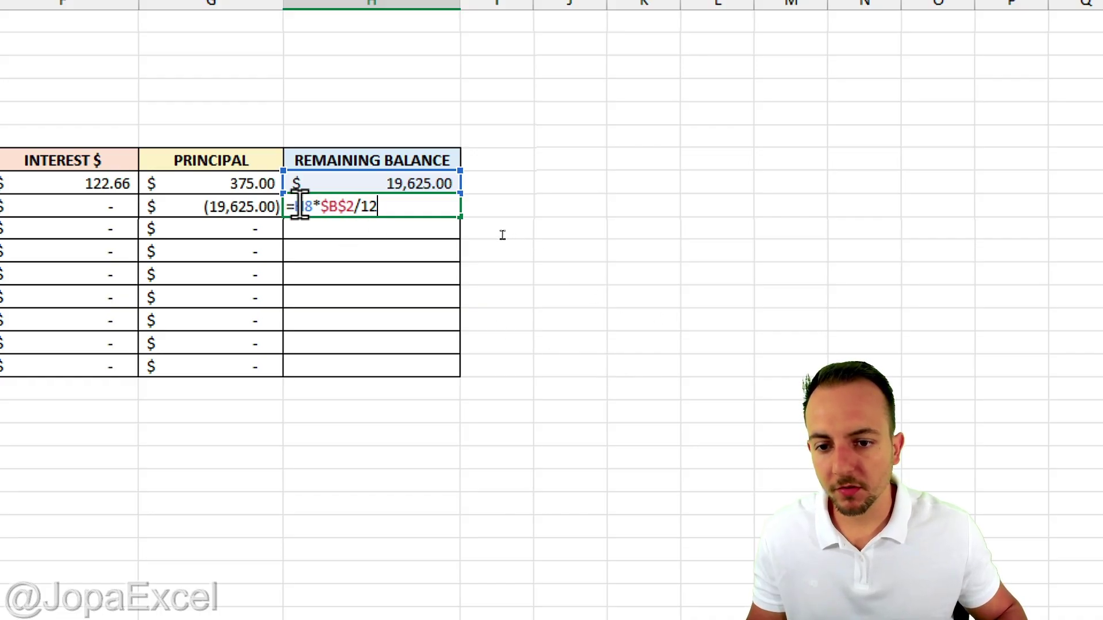
{"action": "type", "text": "("}
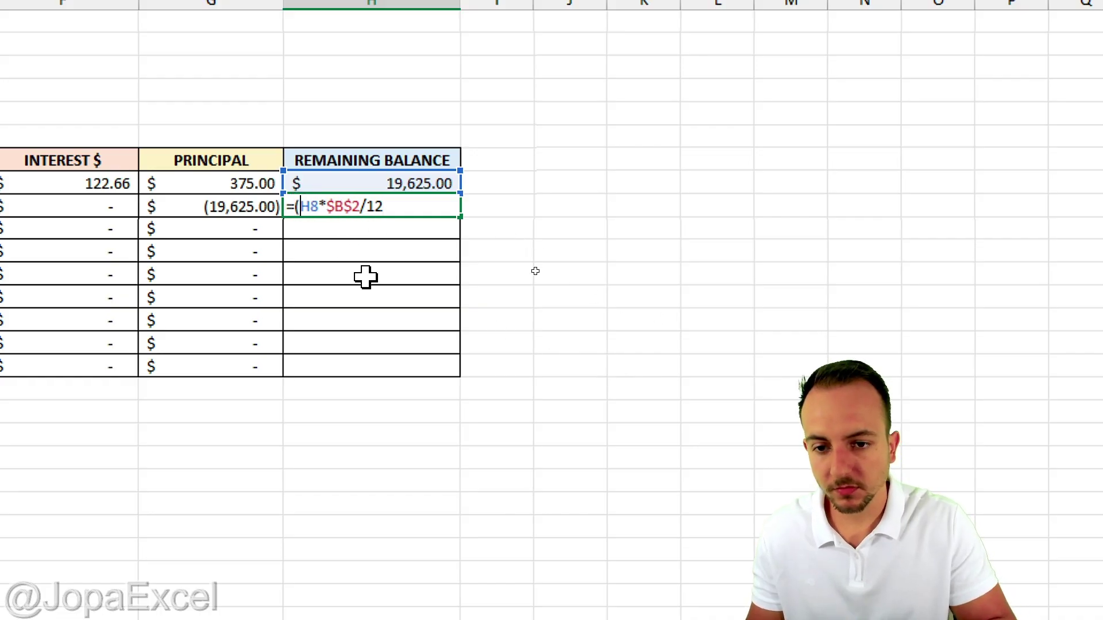
{"action": "left_click", "coordinate": [384, 209]}
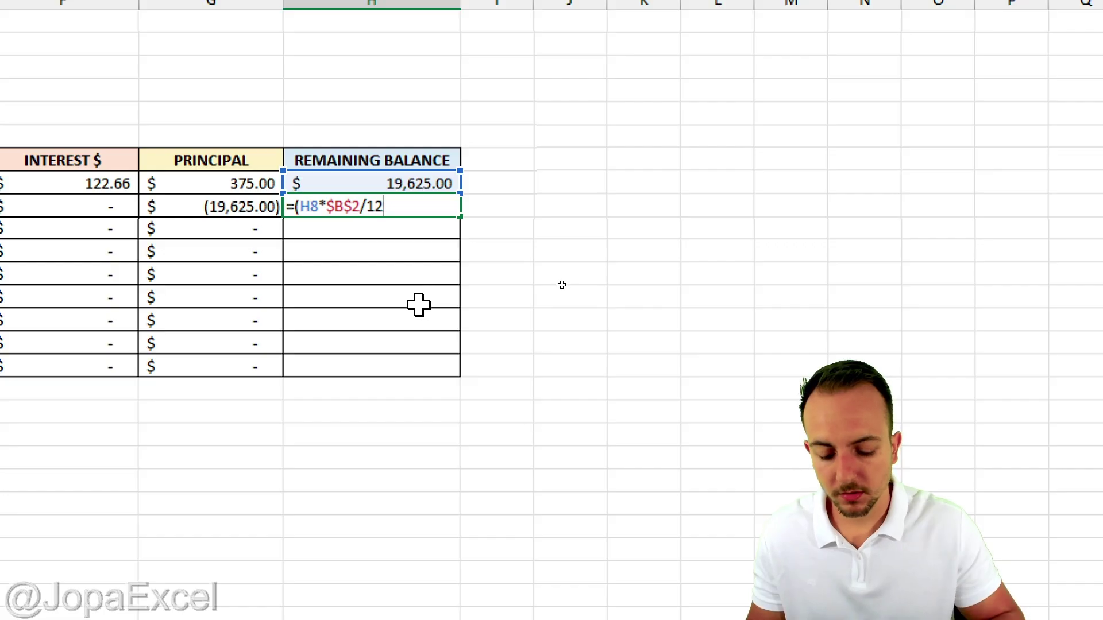
{"action": "type", "text": ")"}
{"action": "key", "text": "Return"}
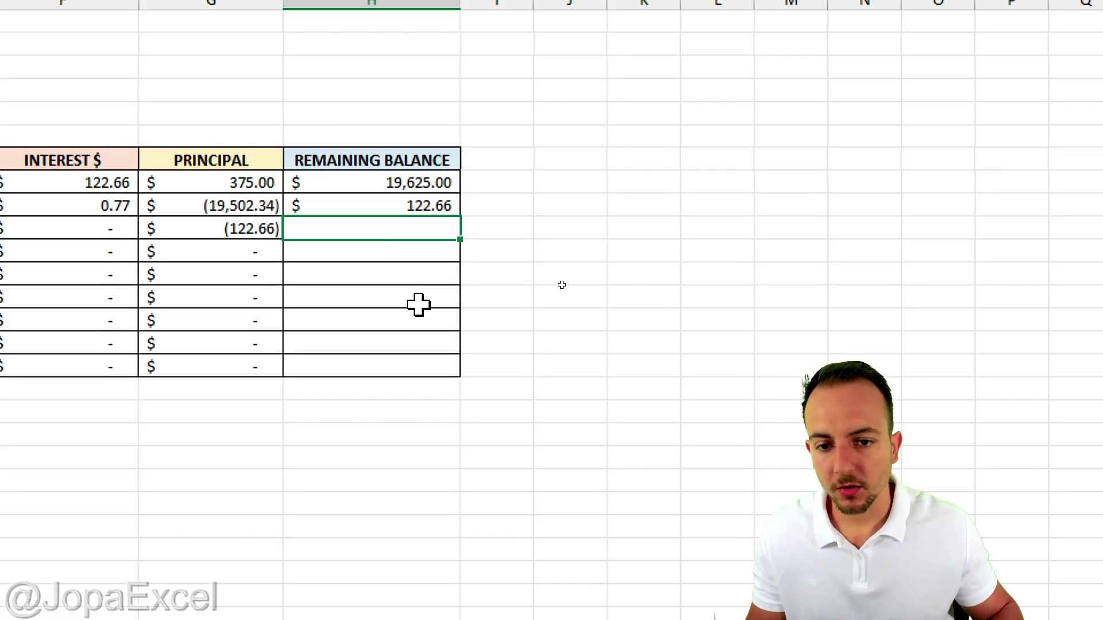
Append +H8 to the H9 formula so the month 1 remaining balance is added to the interest
{"action": "left_click", "coordinate": [640, 270]}
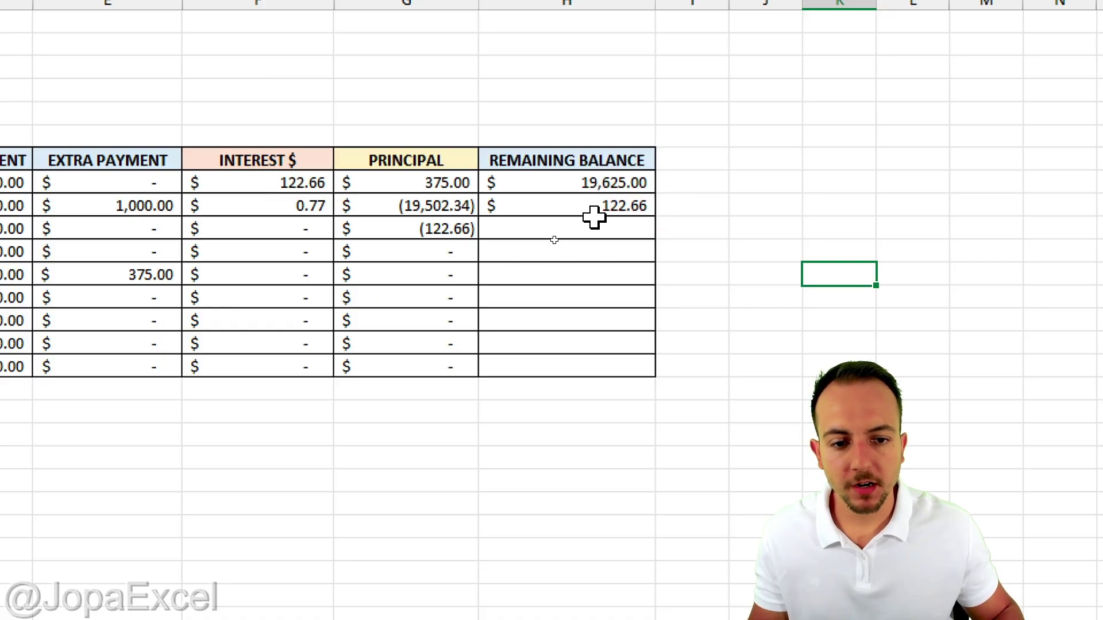
{"action": "double_click", "coordinate": [623, 207]}
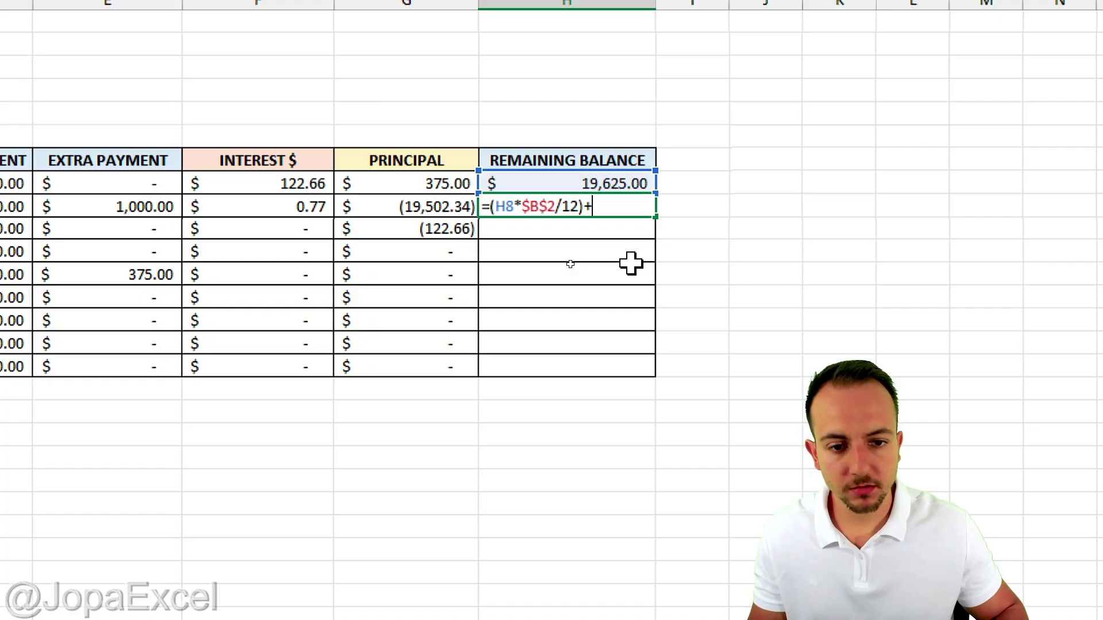
{"action": "left_click", "coordinate": [598, 181]}
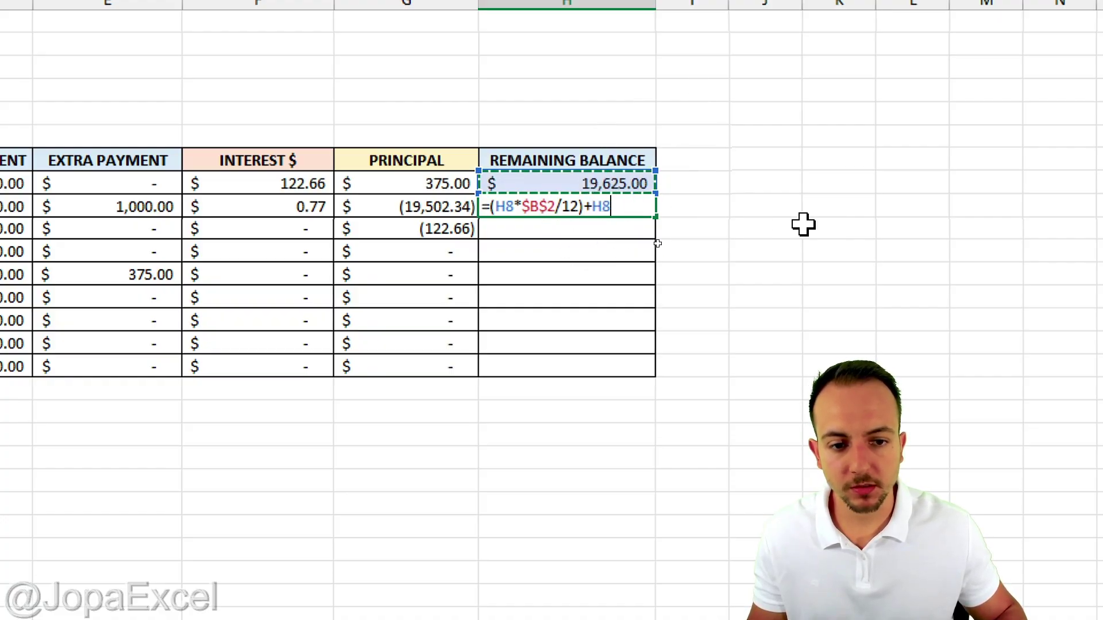
{"action": "key", "text": "Return"}
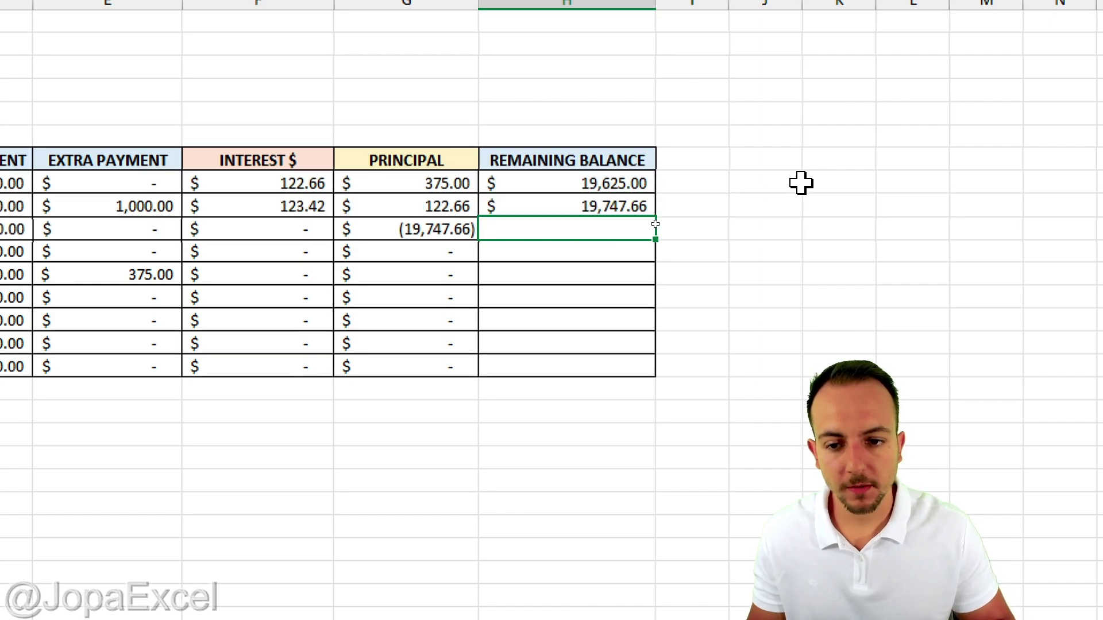
{"action": "key", "text": "Up"}
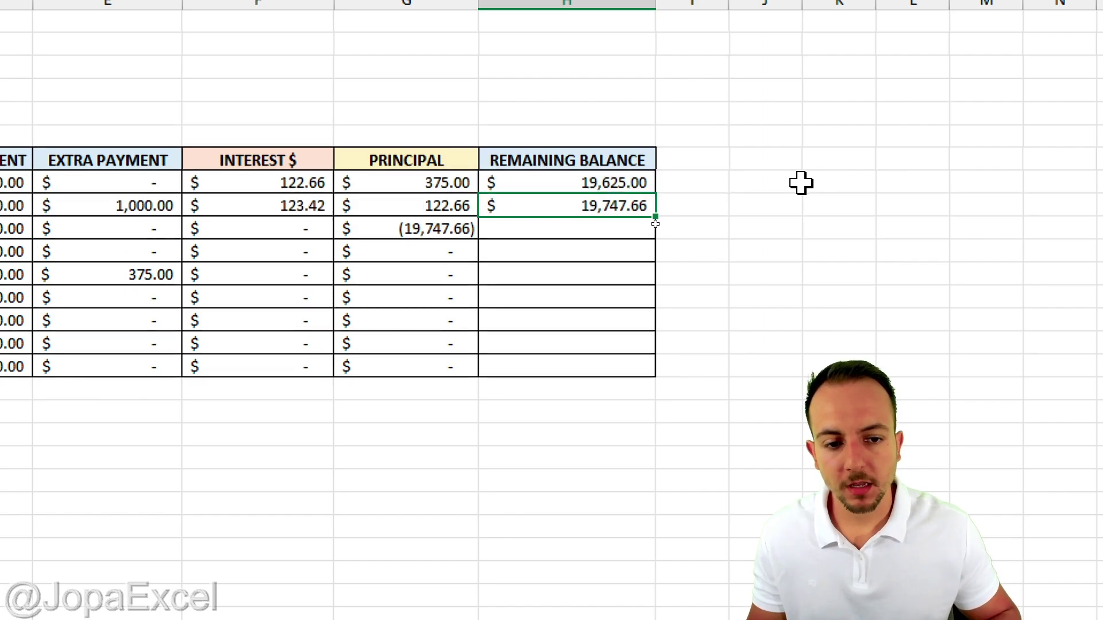
Append -D9-E9 to the H9 formula to subtract the month 2 regular and extra payments
{"action": "double_click", "coordinate": [624, 206]}
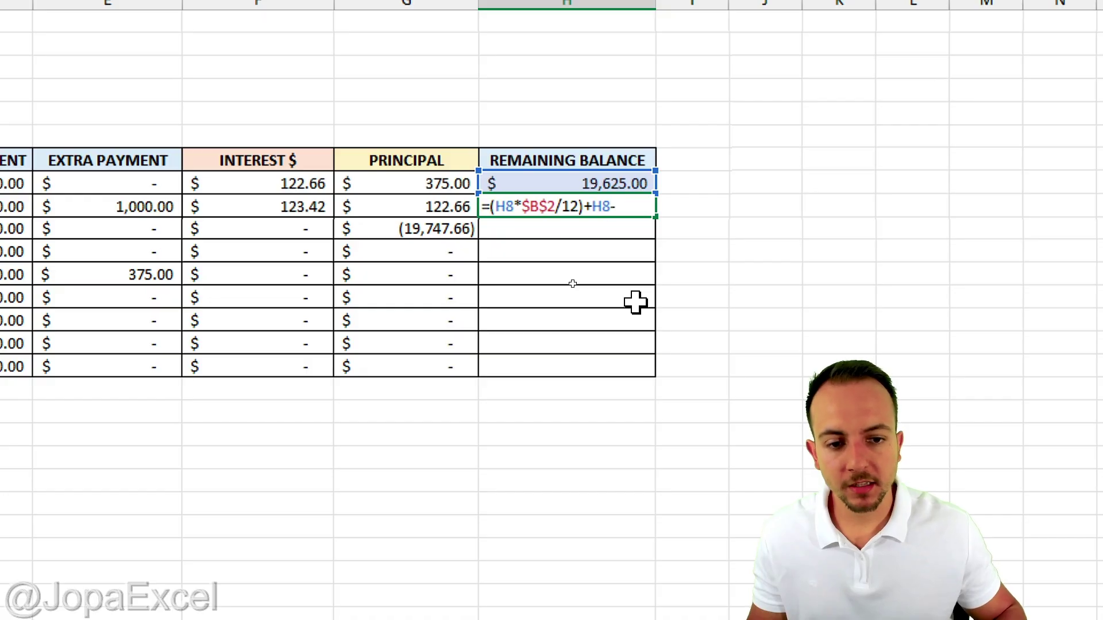
{"action": "scroll", "coordinate": [136, 308], "scroll_direction": "left", "scroll_amount": 3}
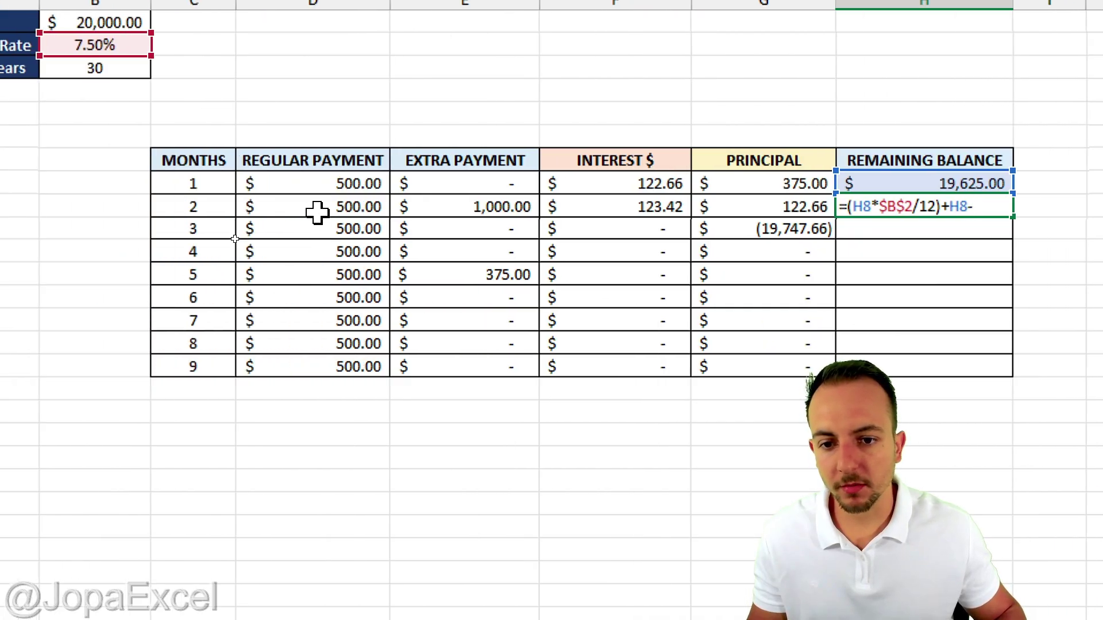
{"action": "left_click", "coordinate": [317, 212]}
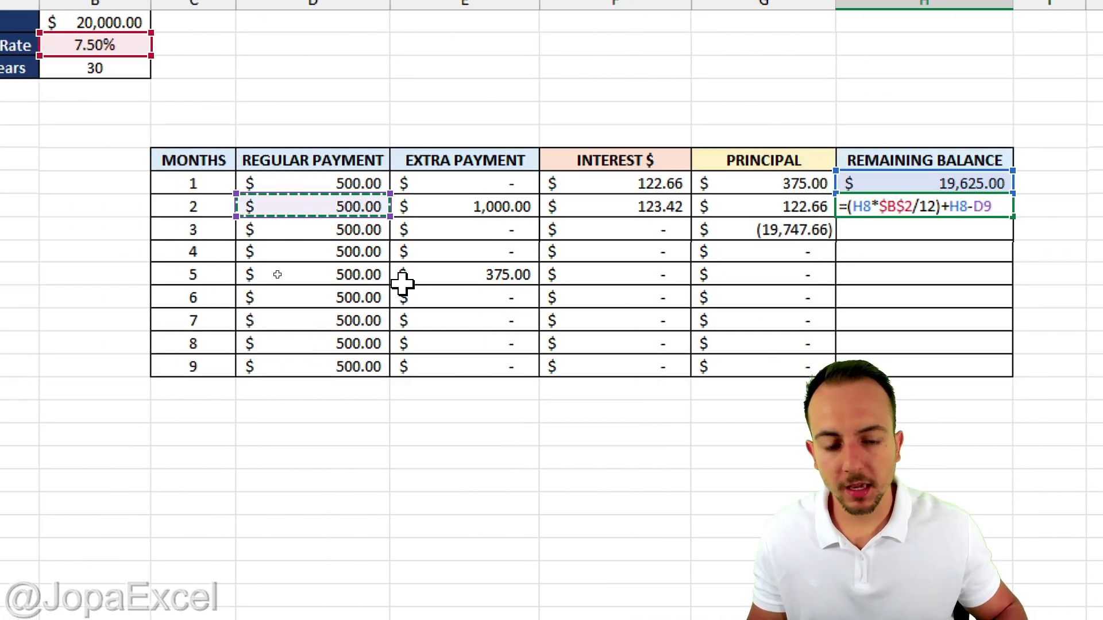
{"action": "type", "text": "-"}
{"action": "left_click", "coordinate": [452, 207]}
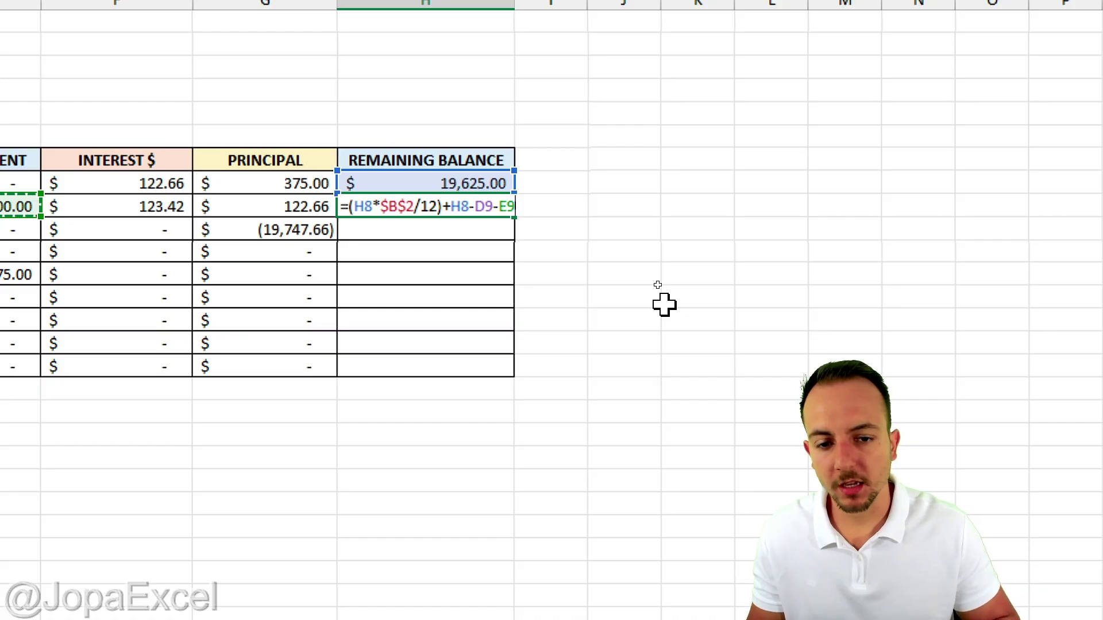
{"action": "key", "text": "Return"}
{"action": "key", "text": "Up"}
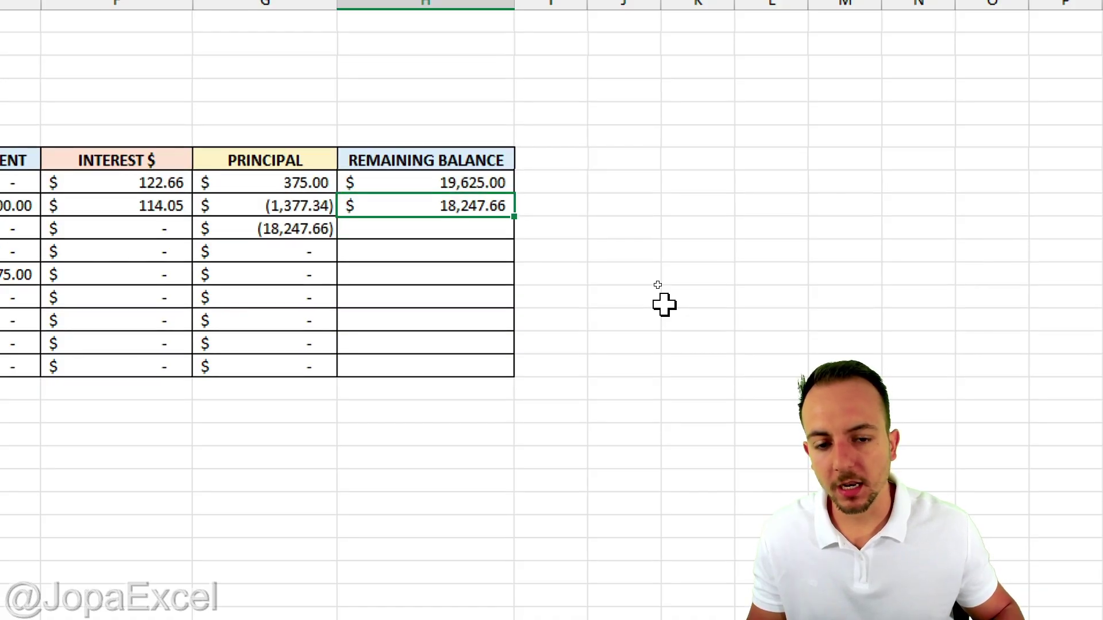
Fill the H9 formula down the REMAINING BALANCE column through H16 and review the completed rows
{"action": "left_click_drag", "start_coordinate": [515, 216], "coordinate": [498, 370]}
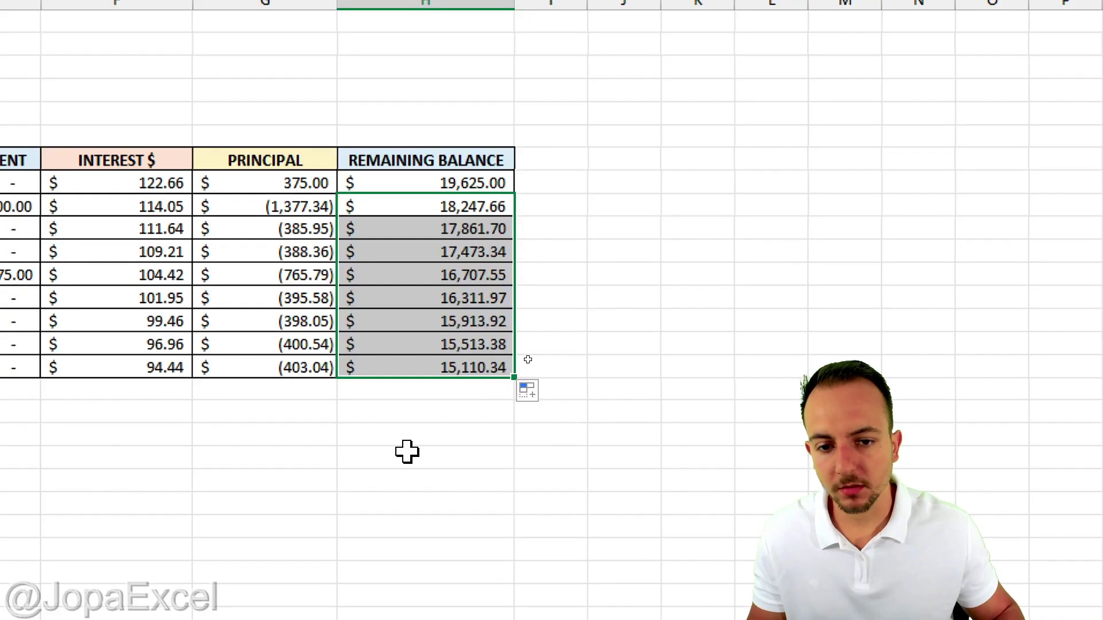
{"action": "left_click", "coordinate": [403, 410]}
{"action": "left_click", "coordinate": [266, 441]}
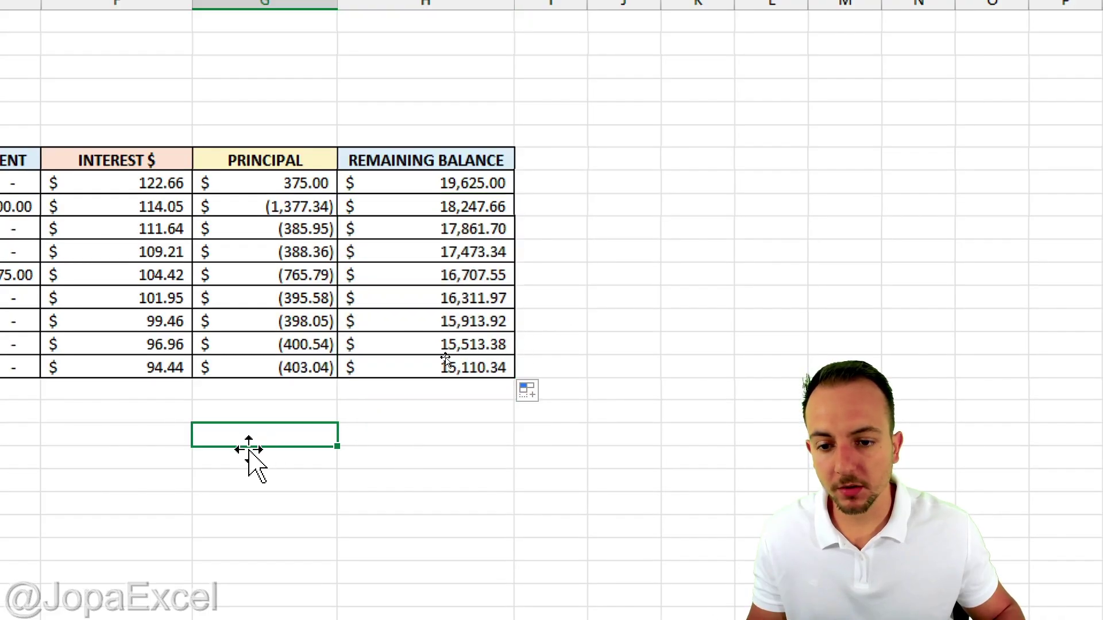
{"action": "scroll", "coordinate": [136, 431], "scroll_direction": "left", "scroll_amount": 6}
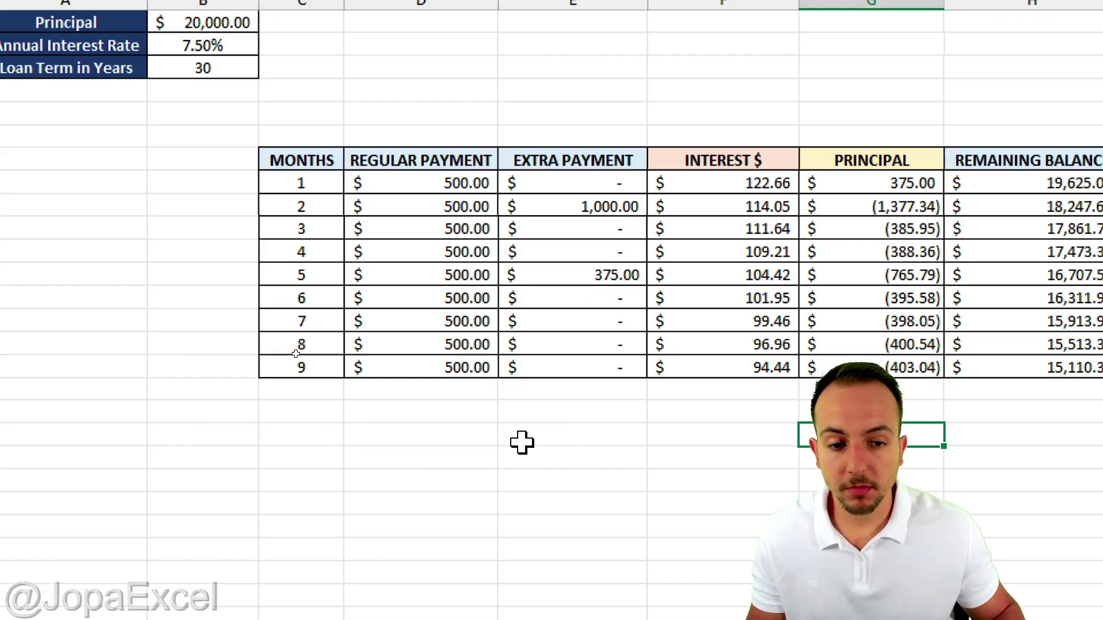
{"action": "scroll", "coordinate": [973, 411], "scroll_direction": "right", "scroll_amount": 6}
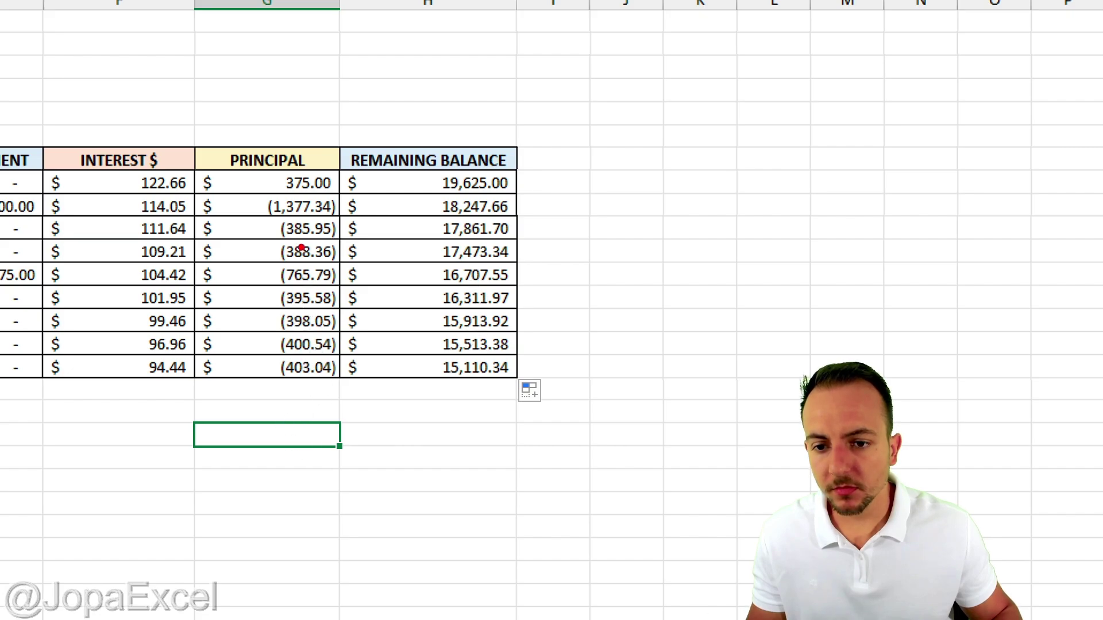
Clear the negative PRINCIPAL formulas for months 2 through 9 in G9:G16
{"action": "mouse_move", "coordinate": [255, 189]}
{"action": "left_mouse_down"}
{"action": "mouse_move", "coordinate": [334, 276]}
{"action": "mouse_move", "coordinate": [345, 379]}
{"action": "mouse_move", "coordinate": [375, 452]}
{"action": "left_mouse_up"}
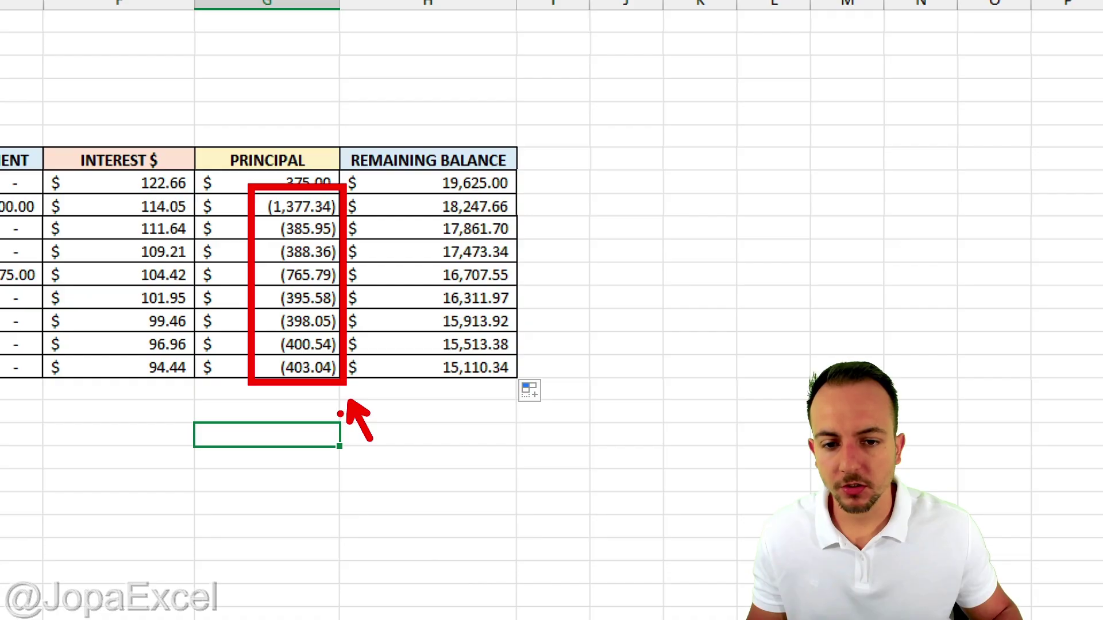
{"action": "key", "text": "Escape"}
{"action": "left_click", "coordinate": [287, 205]}
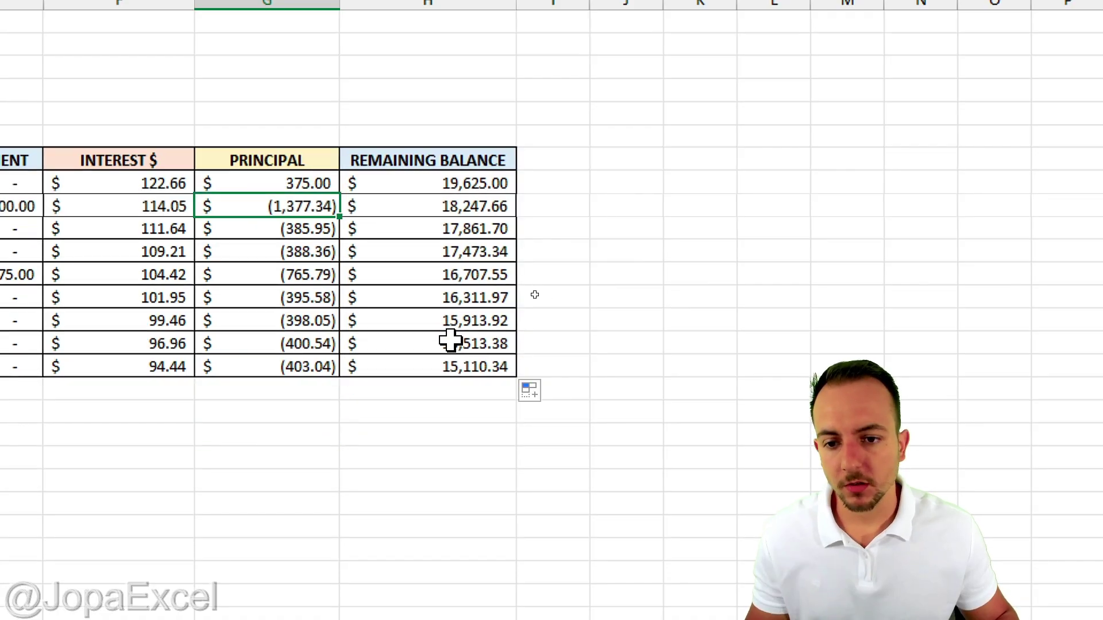
{"action": "left_click_drag", "start_coordinate": [292, 208], "coordinate": [281, 362]}
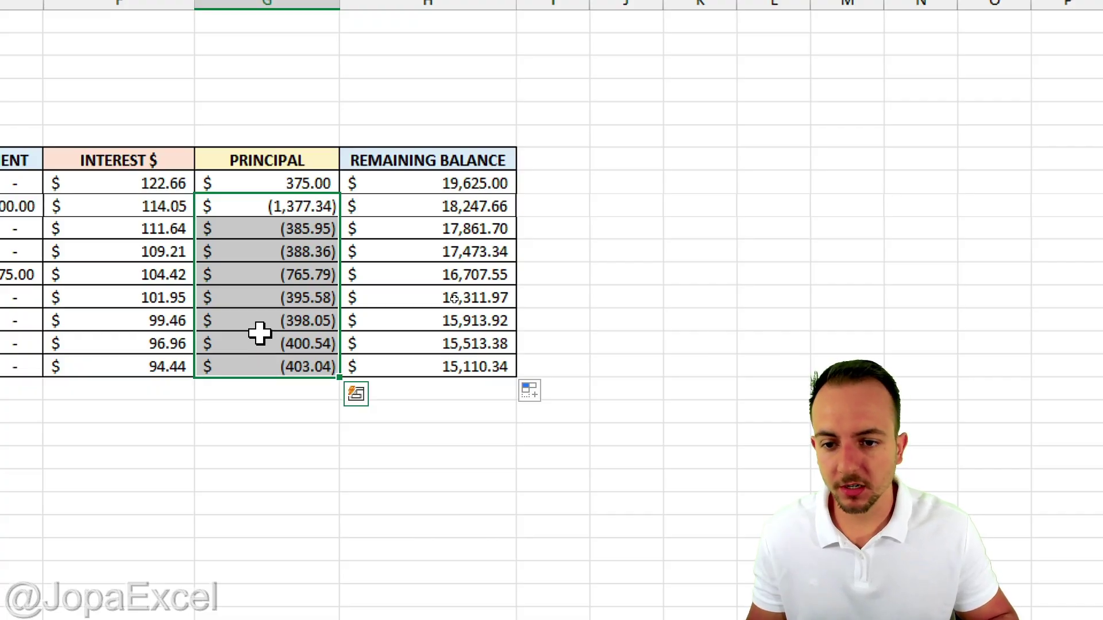
{"action": "key", "text": "Delete"}
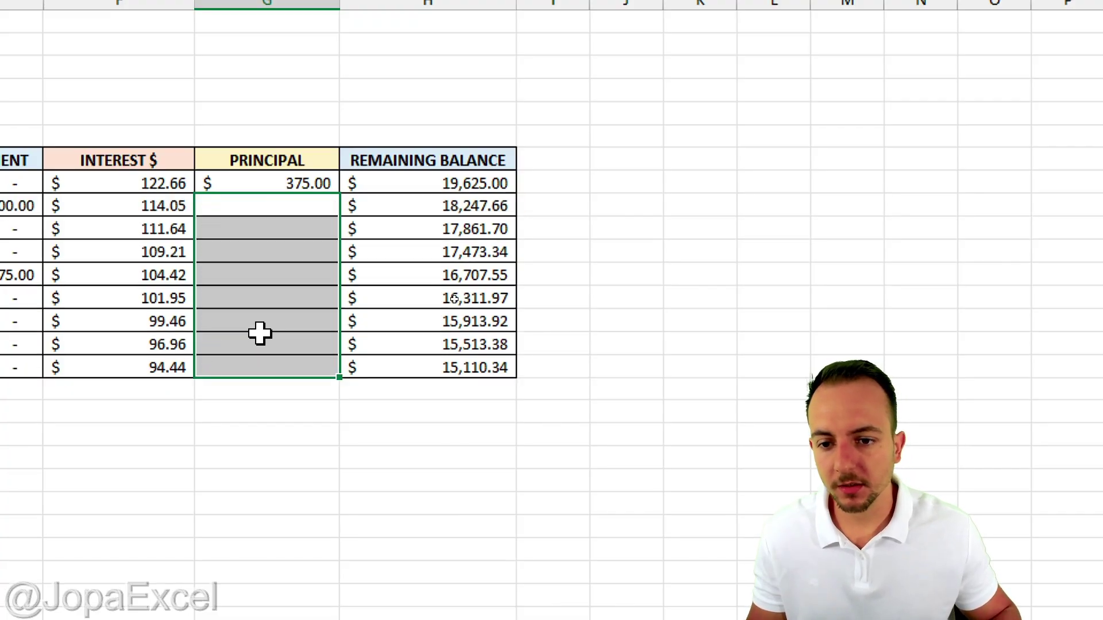
Enter the month 2 principal formula =H8-H9 in G9, subtracting the month 2 balance from the month 1 balance
{"action": "left_click", "coordinate": [281, 206]}
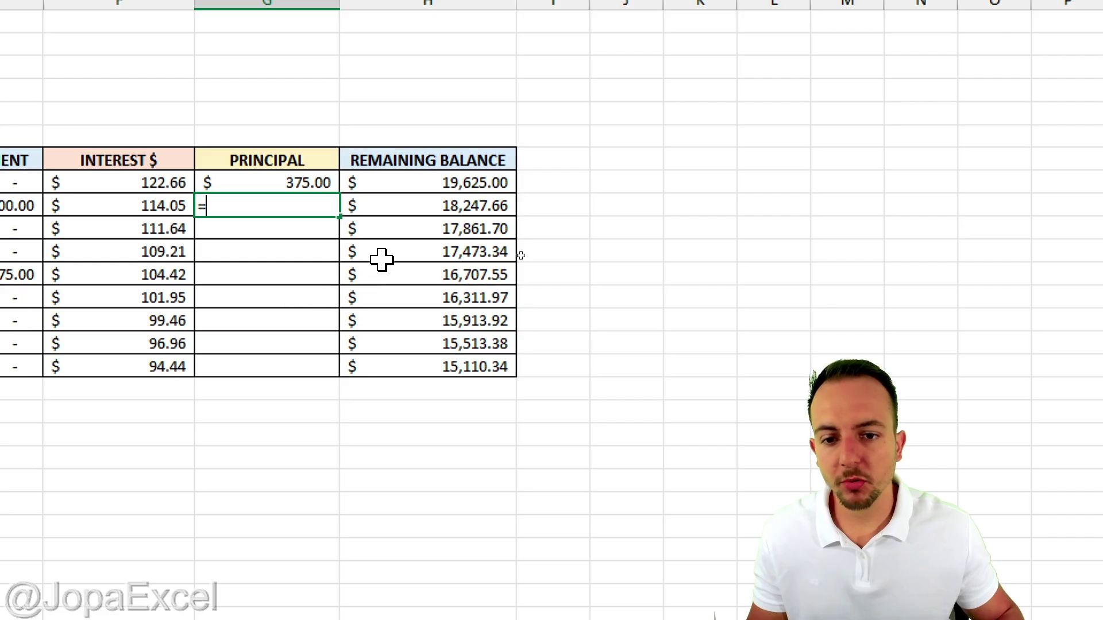
{"action": "left_click", "coordinate": [434, 178]}
{"action": "type", "text": "-"}
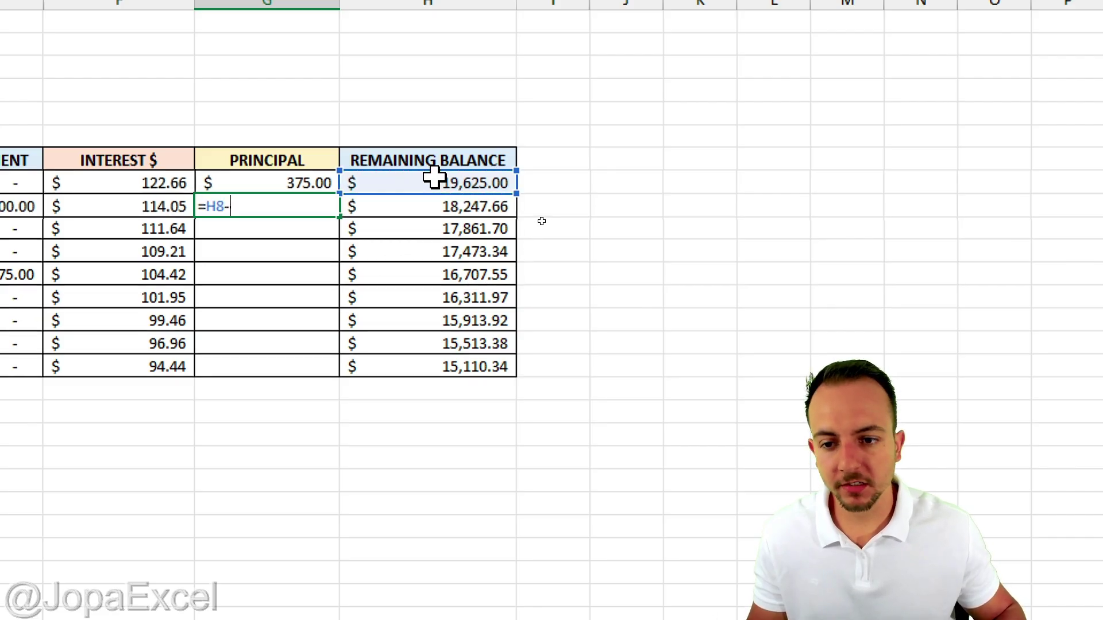
{"action": "left_click", "coordinate": [442, 203]}
{"action": "key", "text": "Return"}
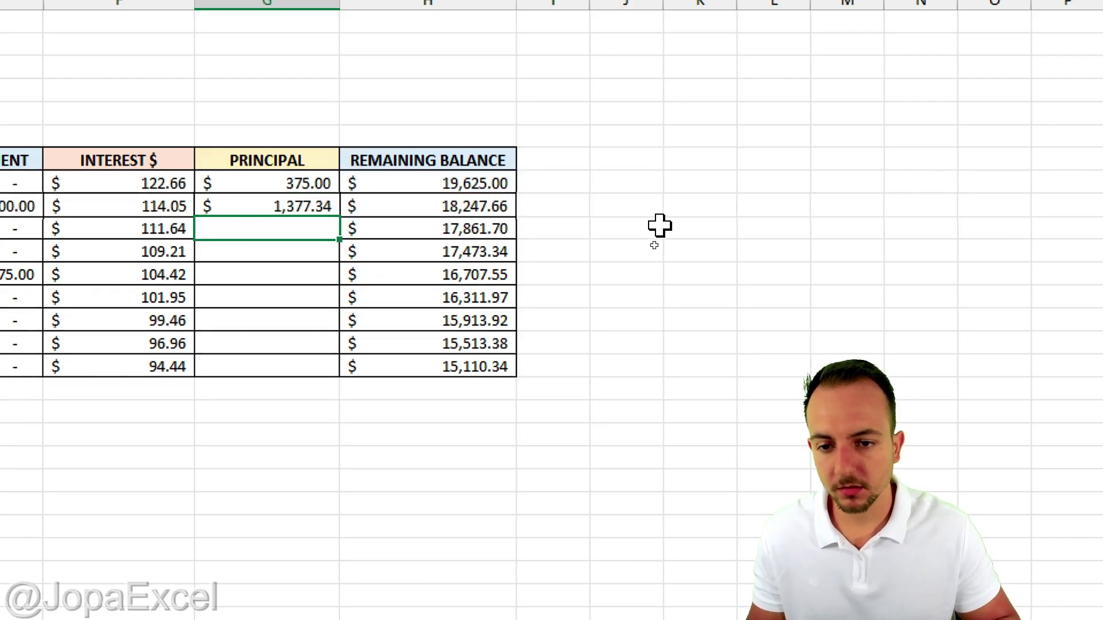
Fill the G9 principal formula =H8-H9 down the PRINCIPAL column through month 9
{"action": "left_click", "coordinate": [296, 205]}
{"action": "left_click_drag", "start_coordinate": [340, 217], "coordinate": [307, 388]}
{"action": "left_click", "coordinate": [278, 409]}
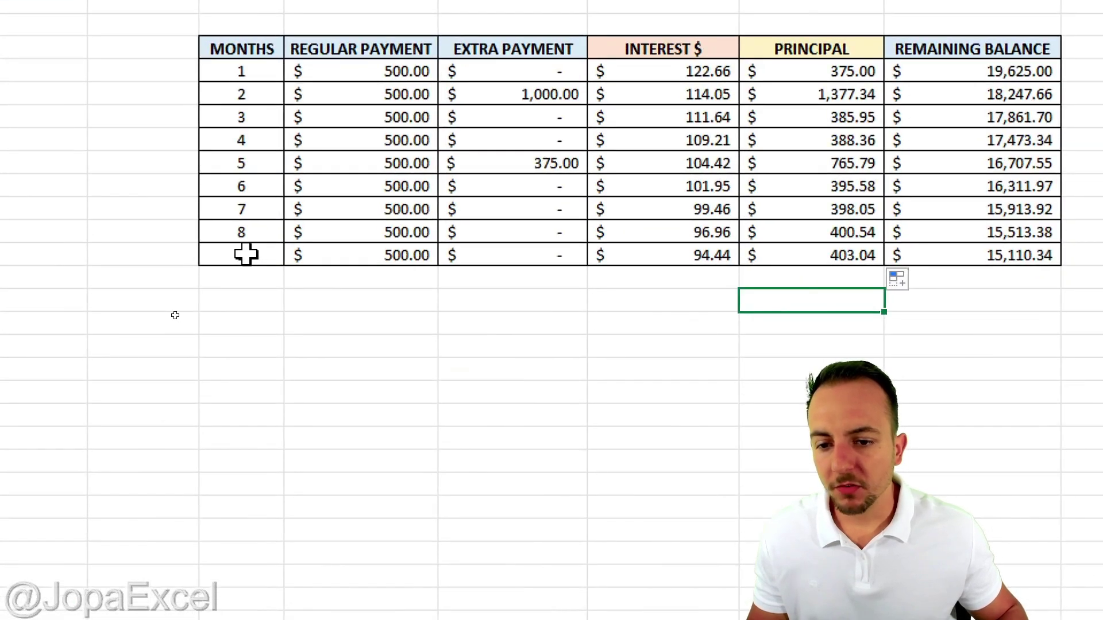
Extend the schedule by filling the whole month 9 row, from MONTHS to REMAINING BALANCE, down through month 31
{"action": "left_click_drag", "start_coordinate": [175, 315], "coordinate": [573, 329]}
{"action": "left_click_drag", "start_coordinate": [965, 282], "coordinate": [976, 259]}
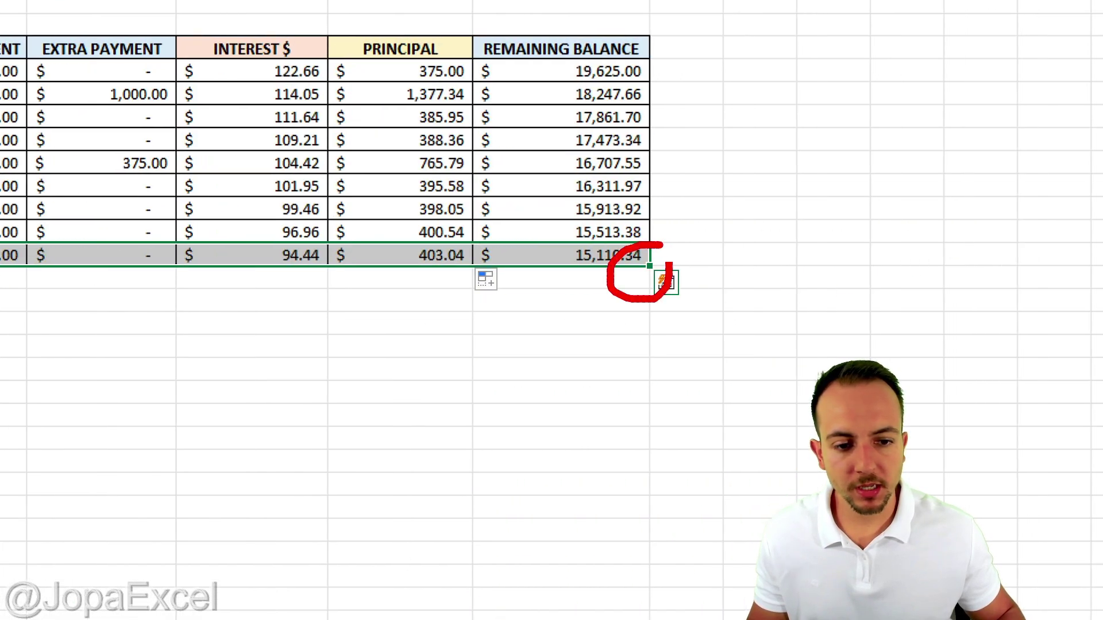
{"action": "left_click_drag", "start_coordinate": [650, 267], "coordinate": [650, 619]}
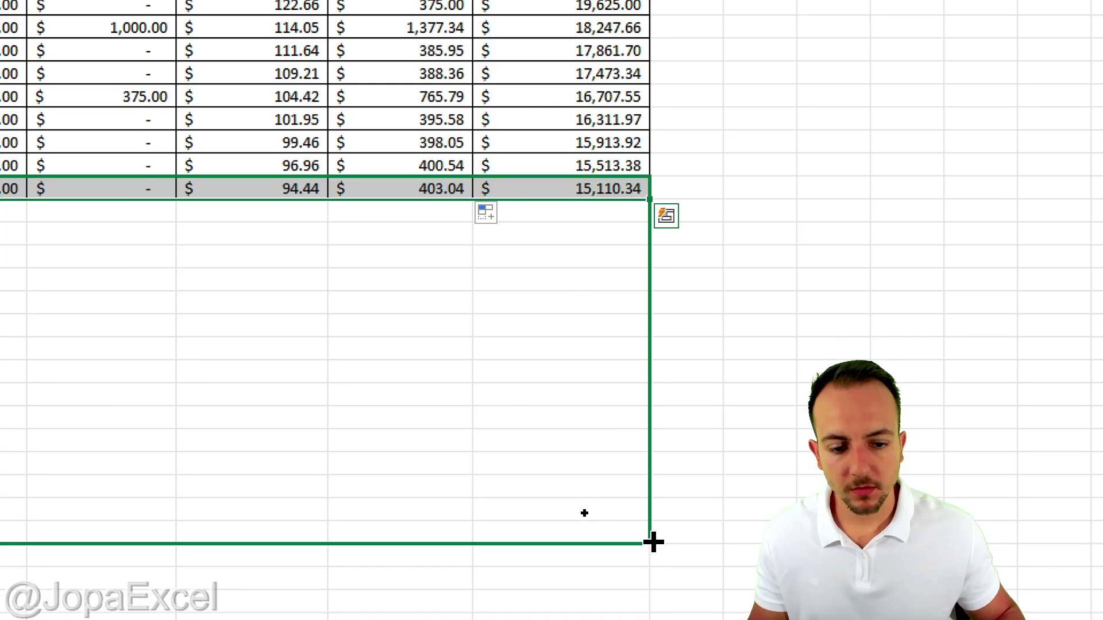
{"action": "left_click", "coordinate": [609, 458]}
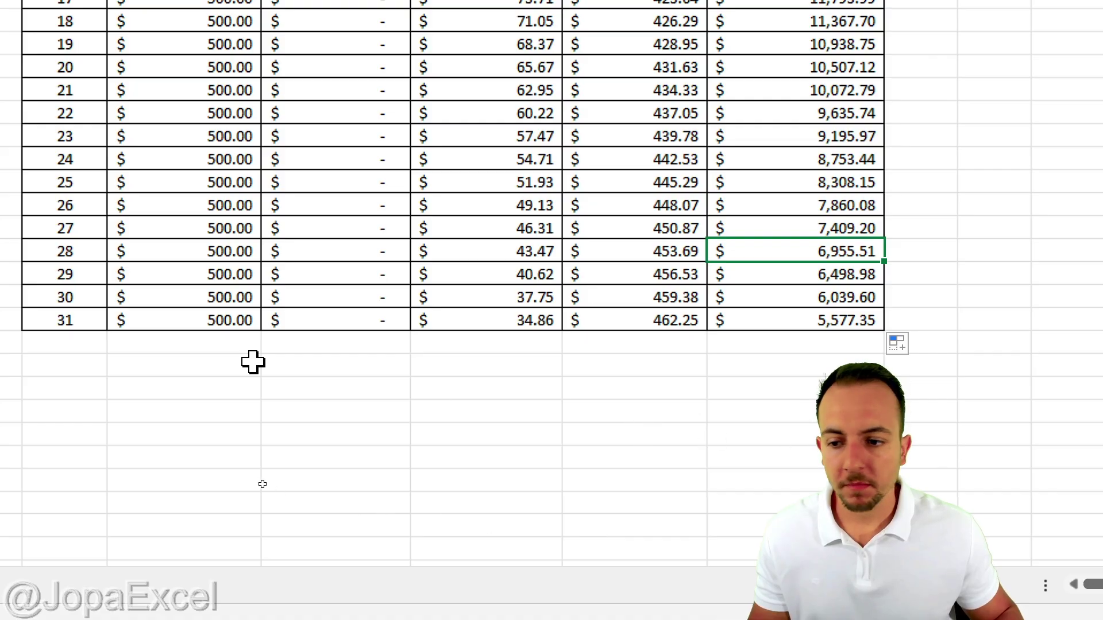
Extend the schedule further by filling the whole month 31 row down through month 38
{"action": "left_click", "coordinate": [74, 320]}
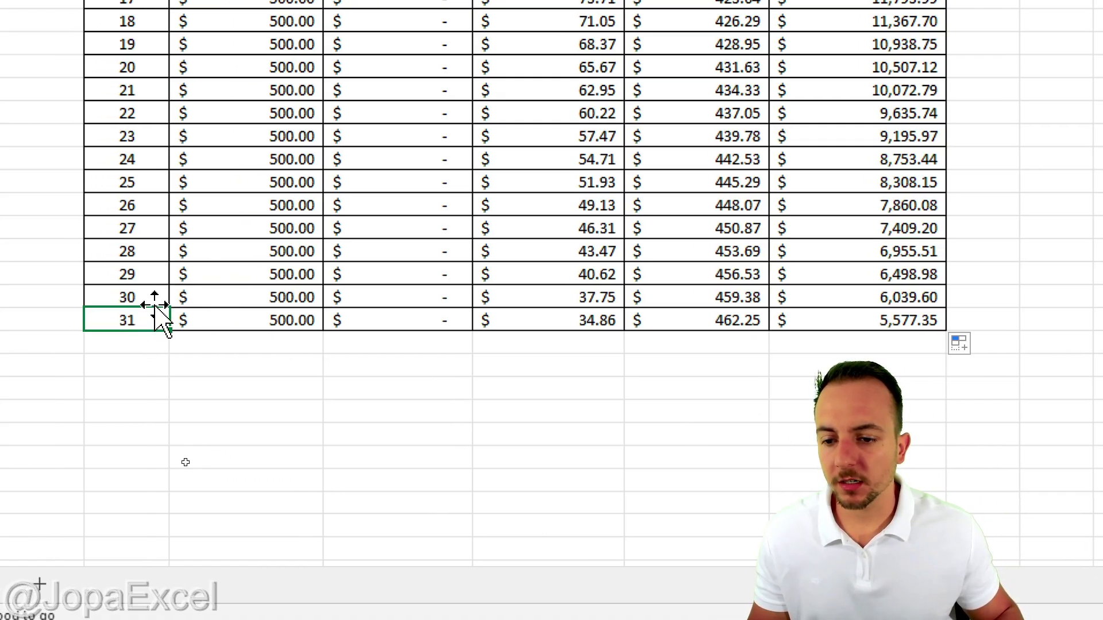
{"action": "left_click_drag", "start_coordinate": [175, 320], "coordinate": [931, 490]}
{"action": "scroll", "coordinate": [556, 568], "scroll_direction": "down", "scroll_amount": 3}
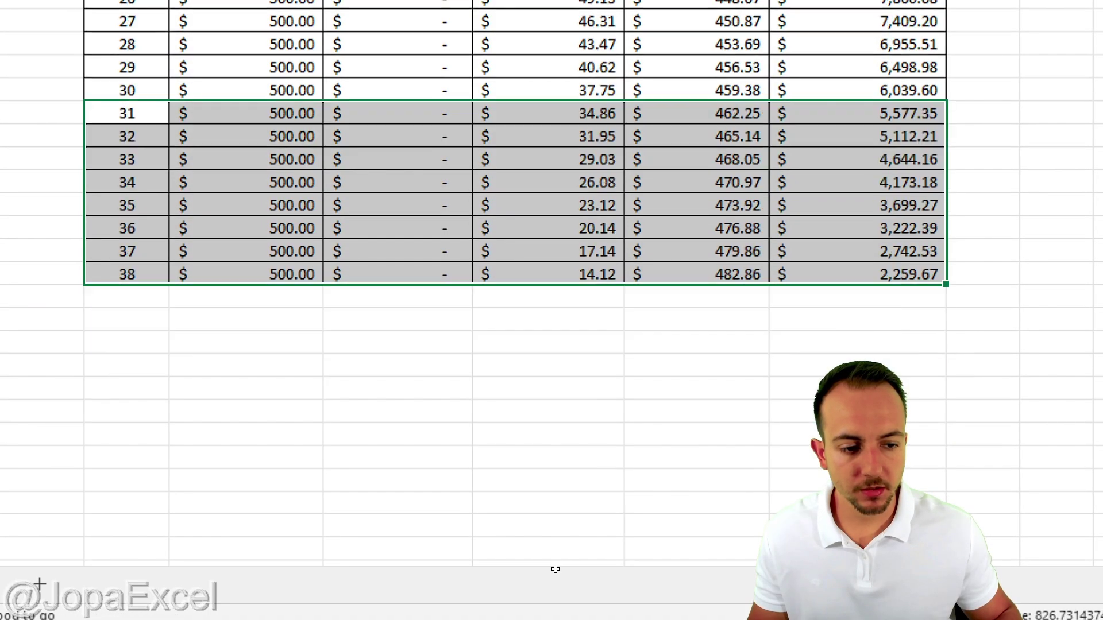
Return to the start of the schedule and select D6, the empty cell above the REGULAR PAYMENT header
{"action": "left_click", "coordinate": [772, 386]}
{"action": "scroll", "coordinate": [219, 77], "scroll_direction": "up", "scroll_amount": 3}
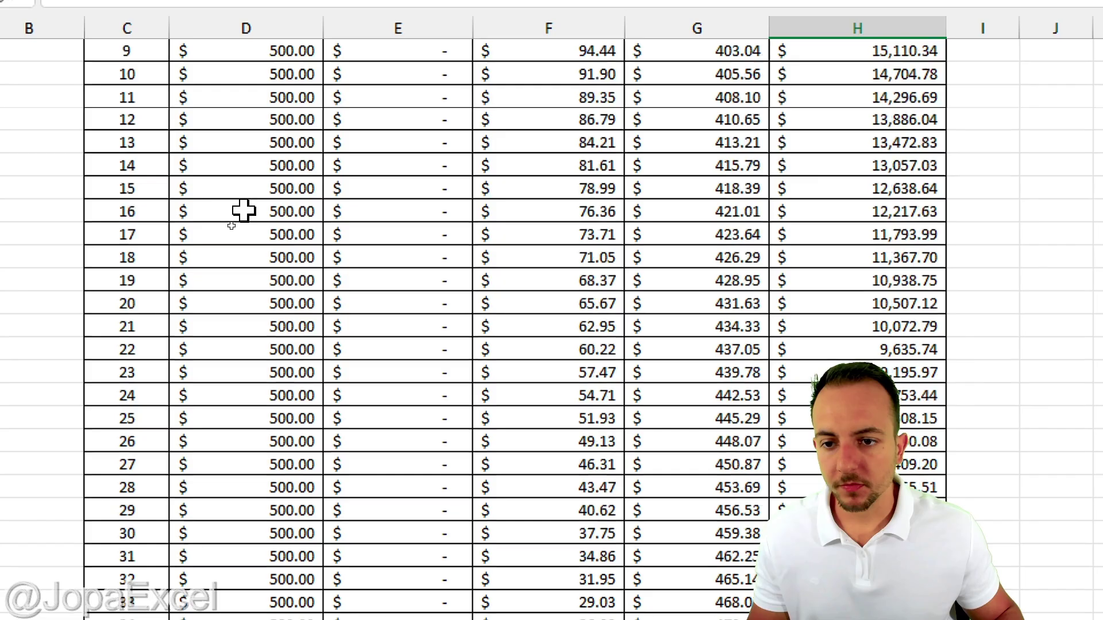
{"action": "scroll", "coordinate": [244, 210], "scroll_direction": "up", "scroll_amount": 5}
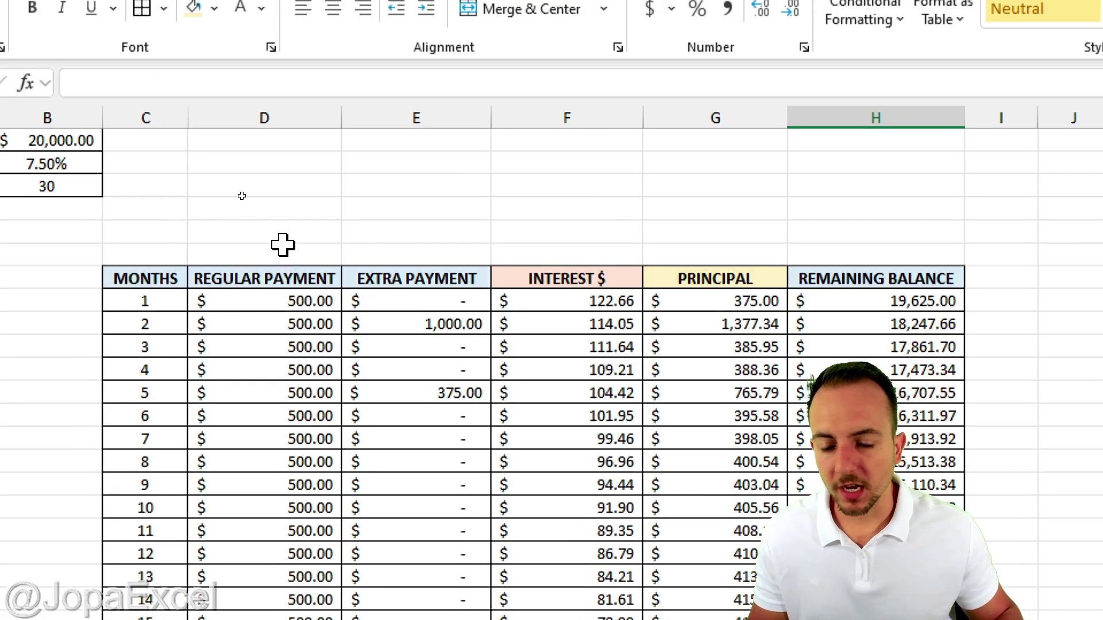
{"action": "left_click", "coordinate": [280, 235]}
{"action": "left_click", "coordinate": [285, 260]}
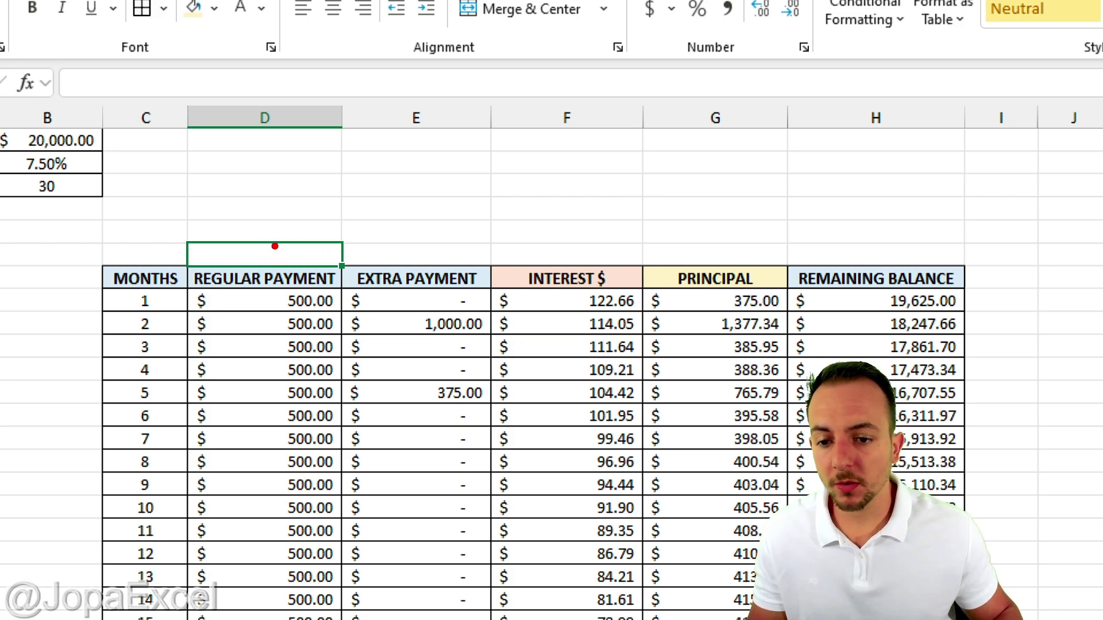
{"action": "left_click_drag", "start_coordinate": [273, 246], "coordinate": [353, 402]}
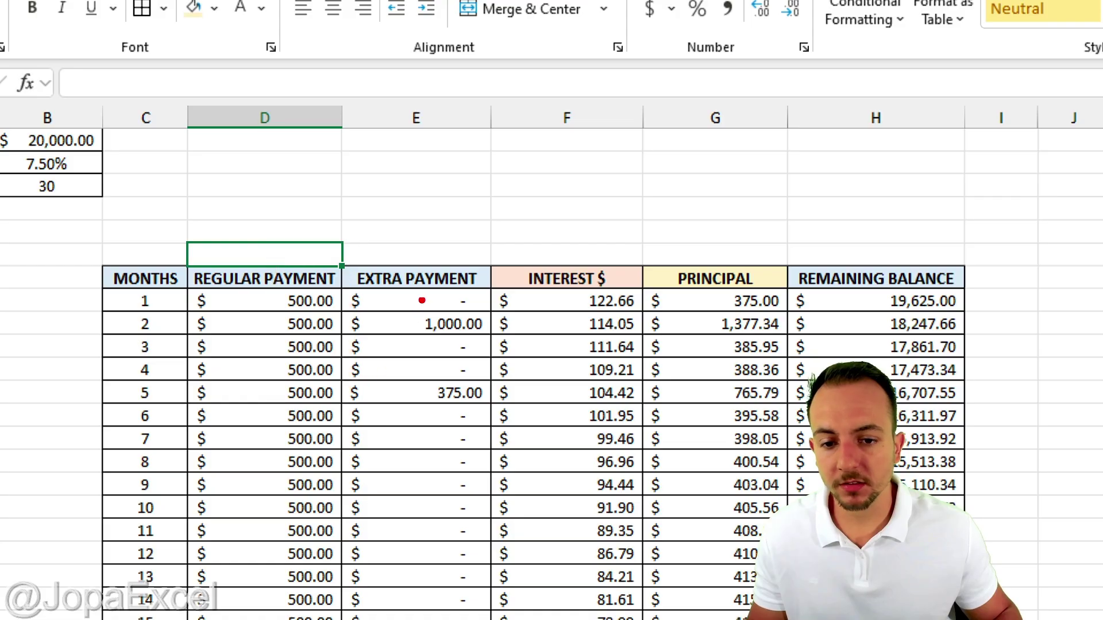
{"action": "left_click_drag", "start_coordinate": [396, 229], "coordinate": [467, 425]}
{"action": "left_click_drag", "start_coordinate": [529, 237], "coordinate": [616, 403]}
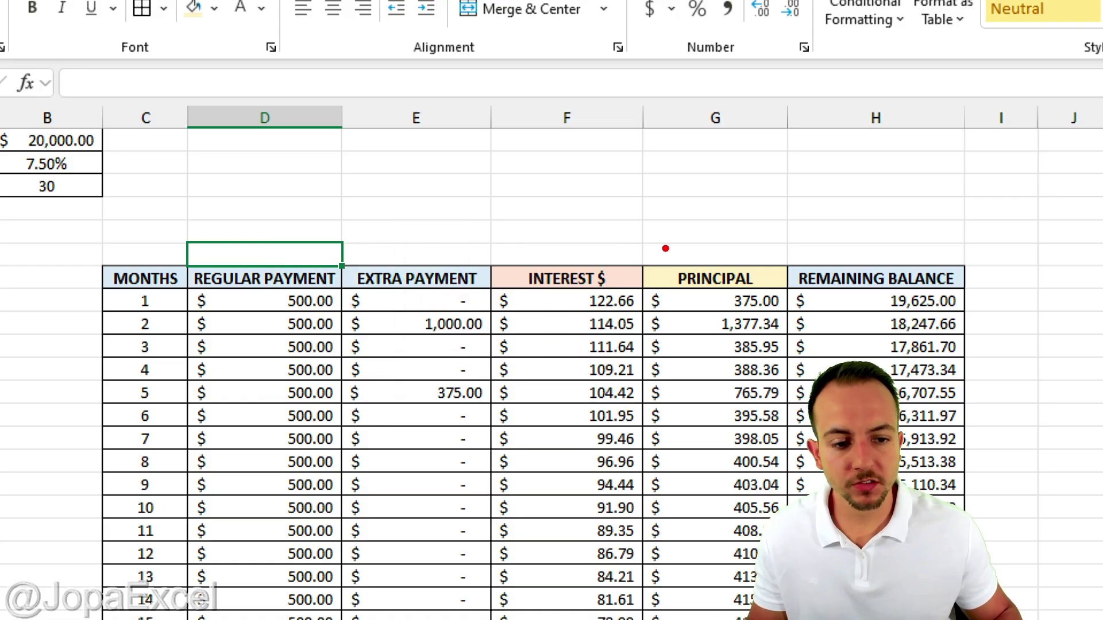
{"action": "left_click_drag", "start_coordinate": [653, 232], "coordinate": [735, 379]}
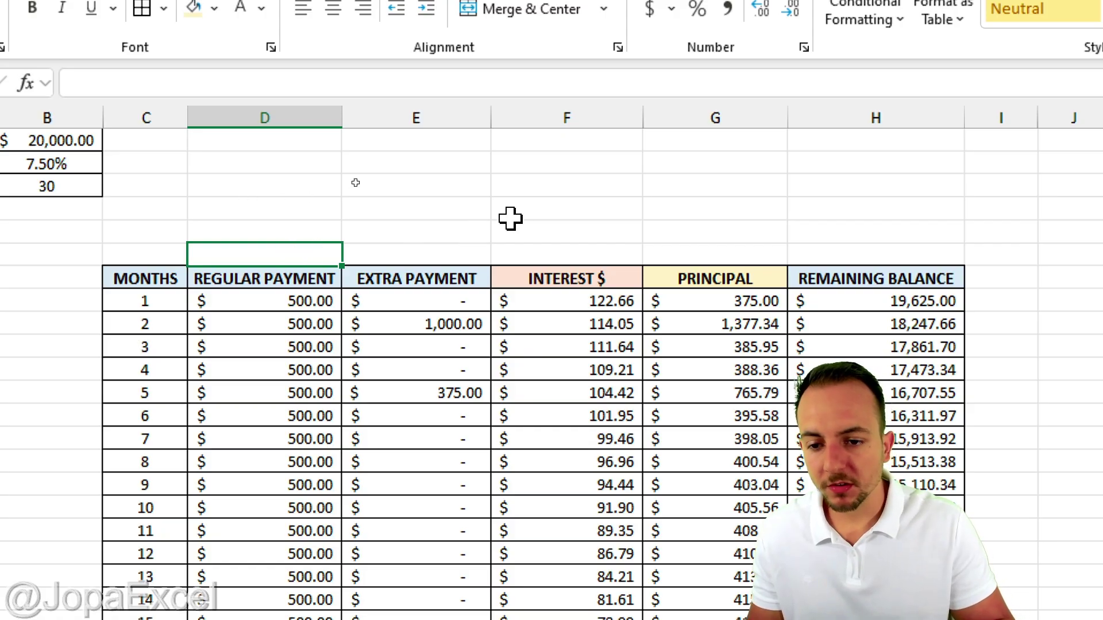
Enter =SUM(D8:D45) in D6 to total the regular payments for months 1 to 38
{"action": "type", "text": "=sum"}
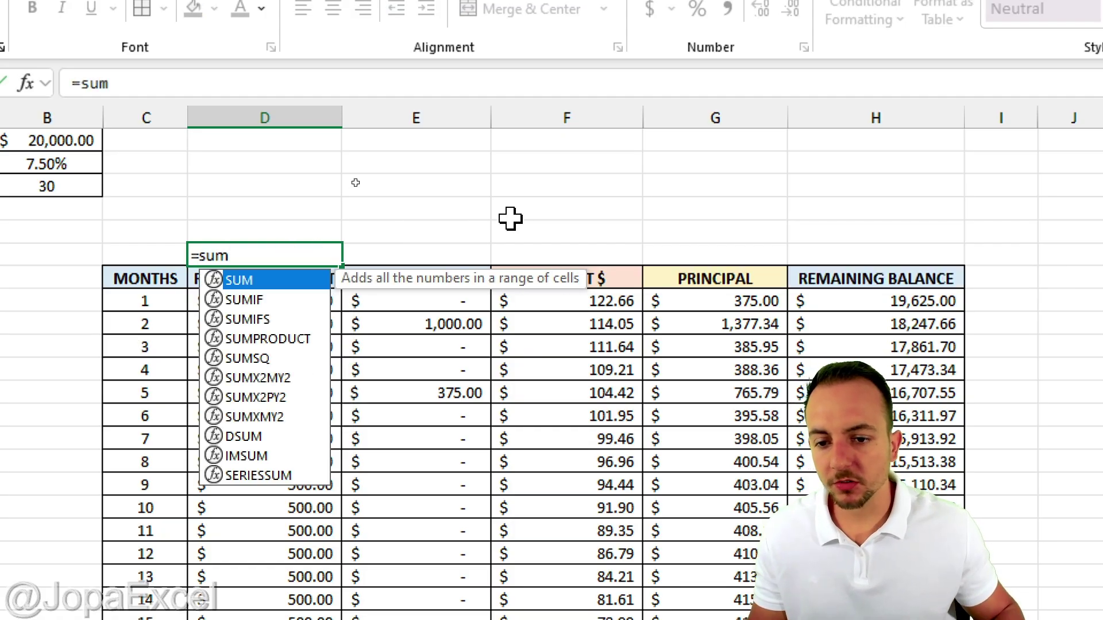
{"action": "double_click", "coordinate": [253, 278]}
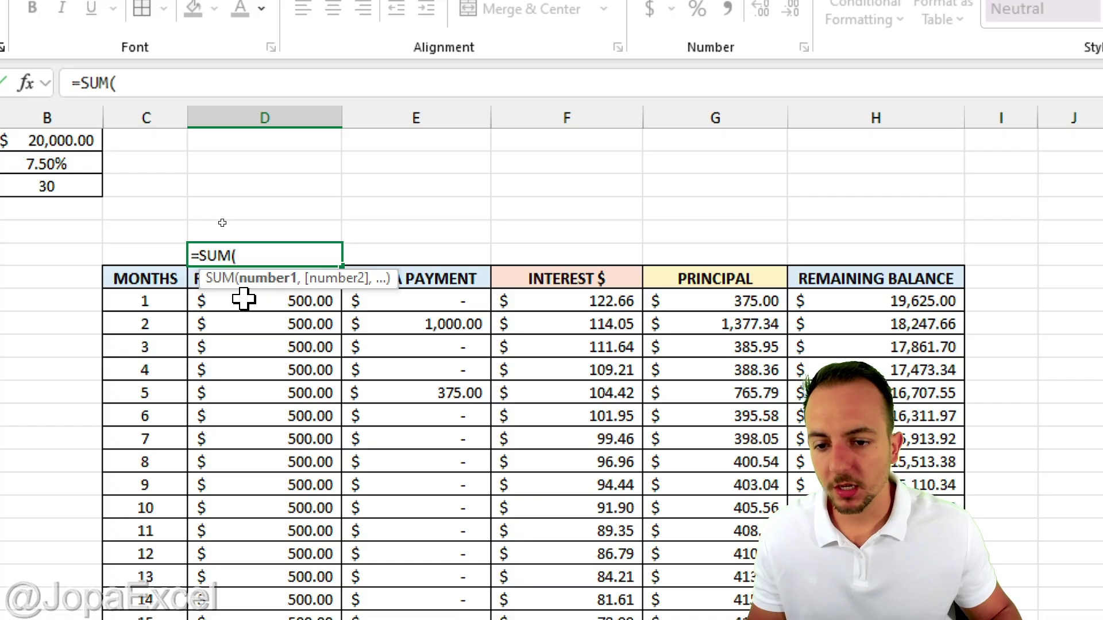
{"action": "left_click_drag", "start_coordinate": [241, 298], "coordinate": [224, 619]}
{"action": "left_click_drag", "start_coordinate": [226, 543], "coordinate": [233, 514]}
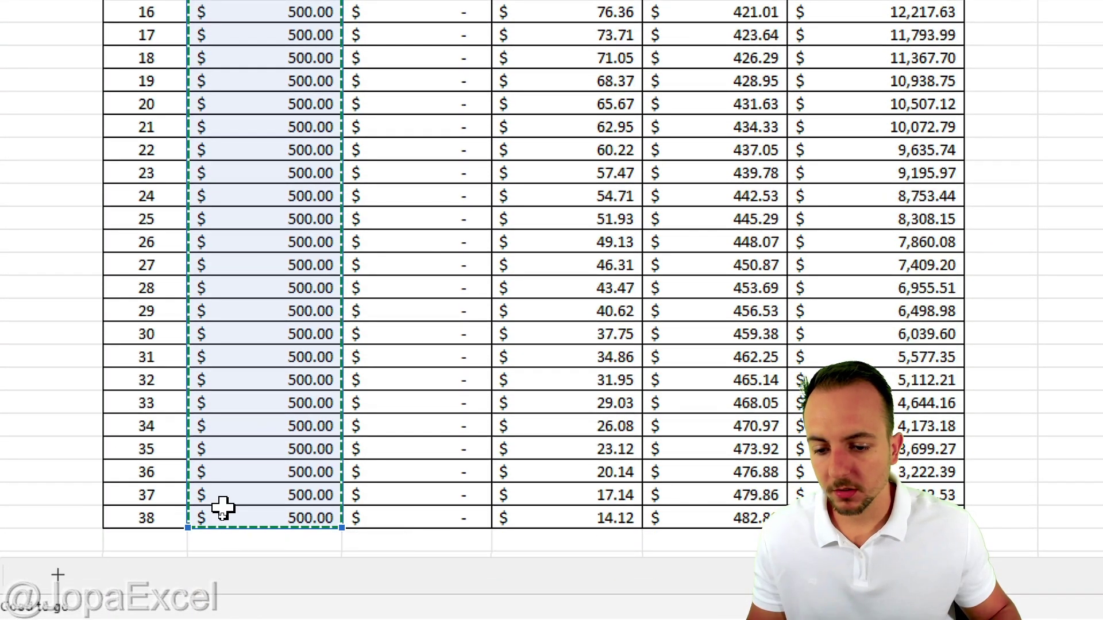
{"action": "scroll", "coordinate": [229, 345], "scroll_direction": "up", "scroll_amount": 8}
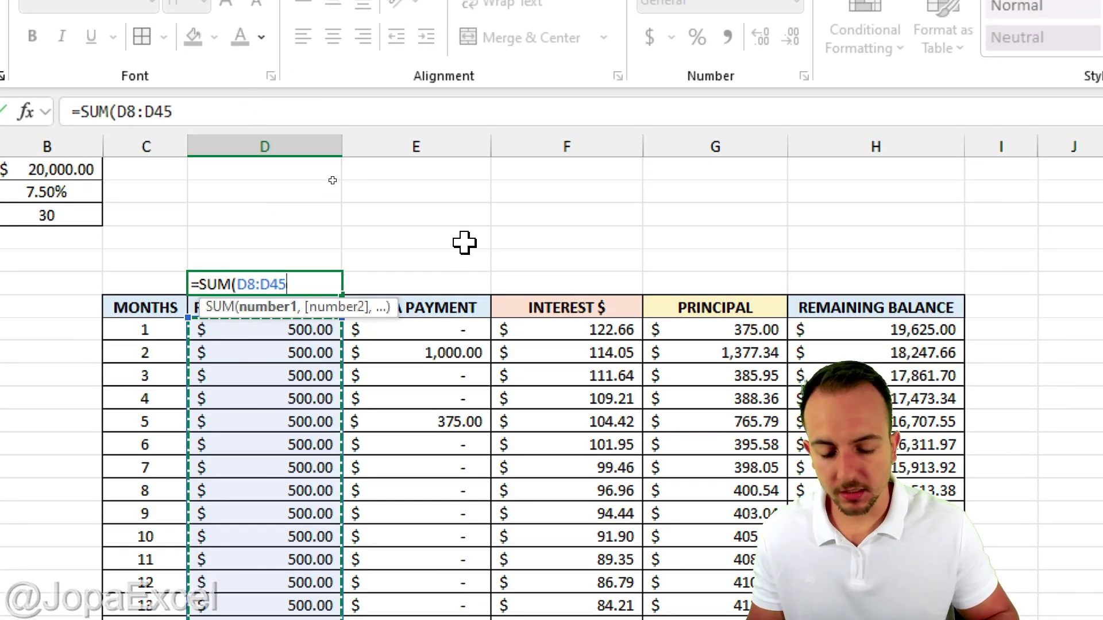
{"action": "key", "text": "Return"}
Fill the D6 SUM formula across to G6 to total the EXTRA PAYMENT, INTEREST $ and PRINCIPAL columns
{"action": "left_click", "coordinate": [310, 284]}
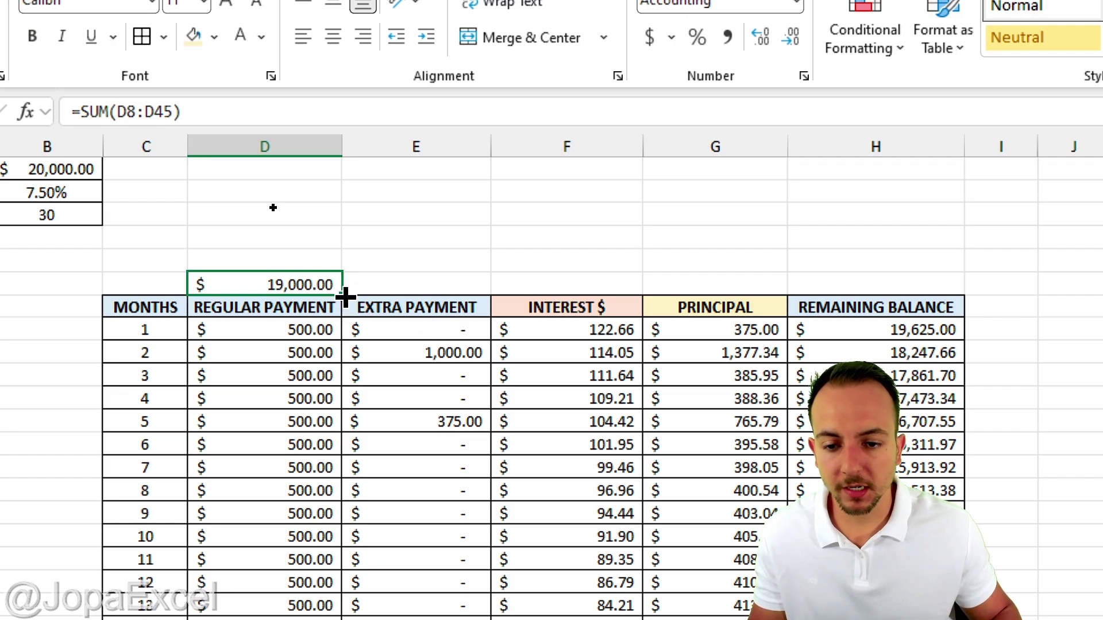
{"action": "left_click_drag", "start_coordinate": [345, 297], "coordinate": [750, 290]}
{"action": "left_click", "coordinate": [687, 384]}
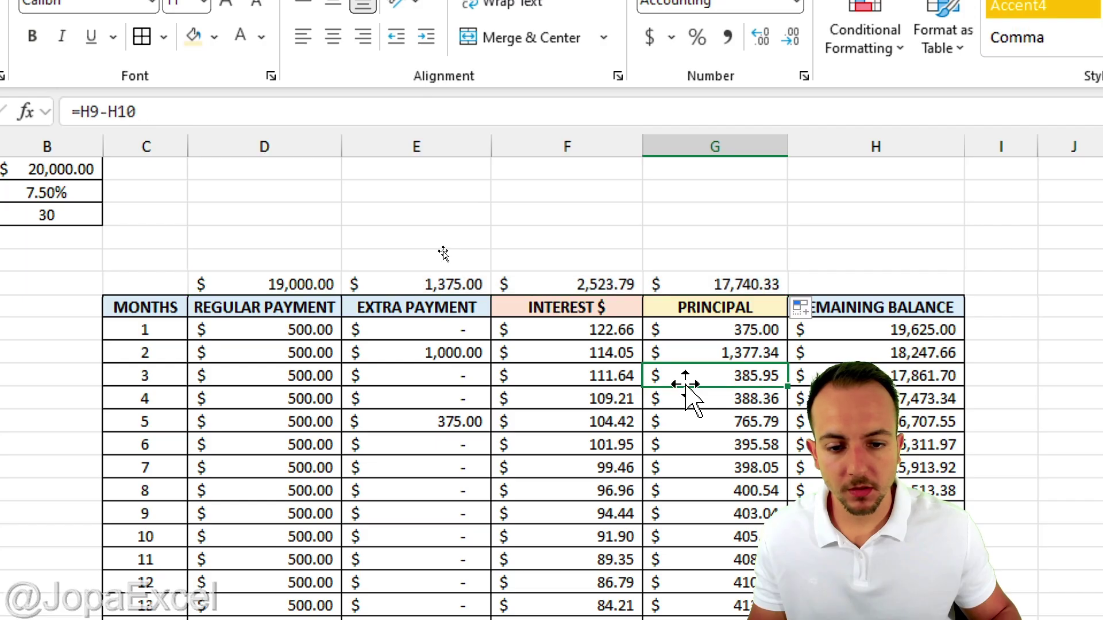
{"action": "left_click", "coordinate": [288, 261]}
{"action": "left_click", "coordinate": [276, 286]}
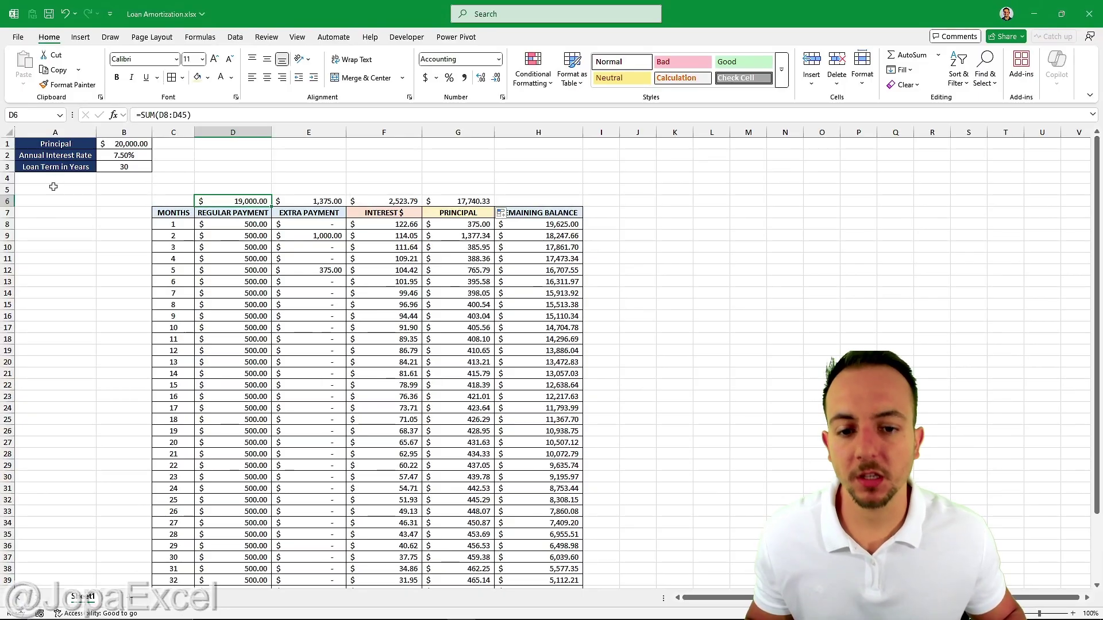
{"action": "left_click", "coordinate": [56, 146]}
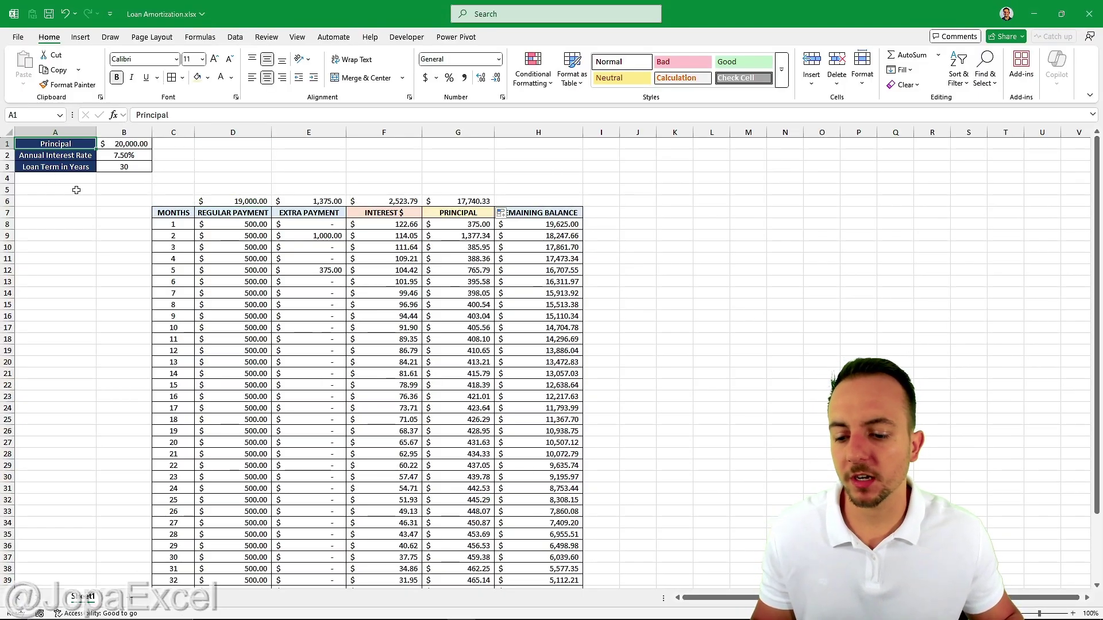